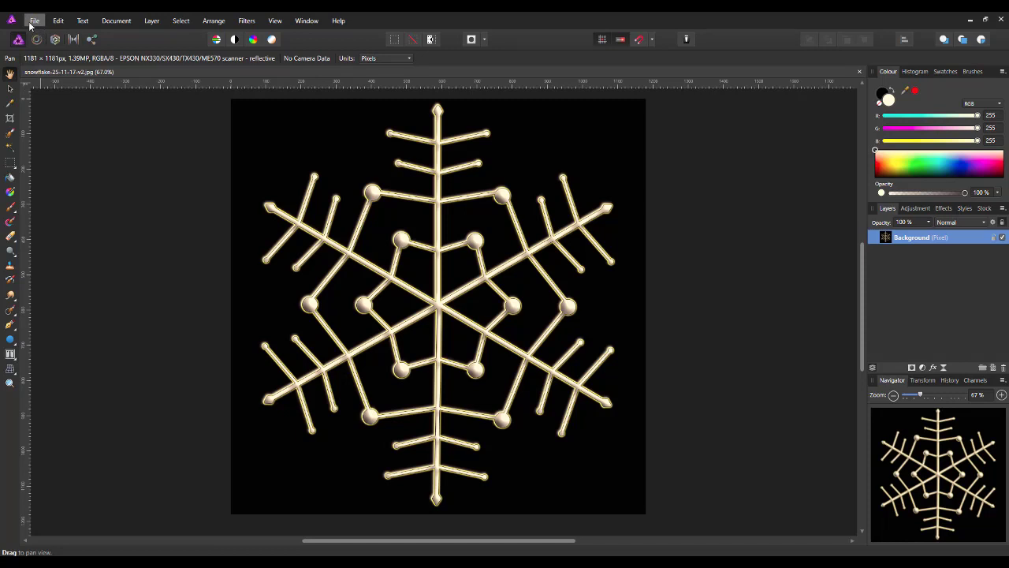
Create a new 100 × 100 mm print document at 300 DPI with a transparent background.
click(30, 25)
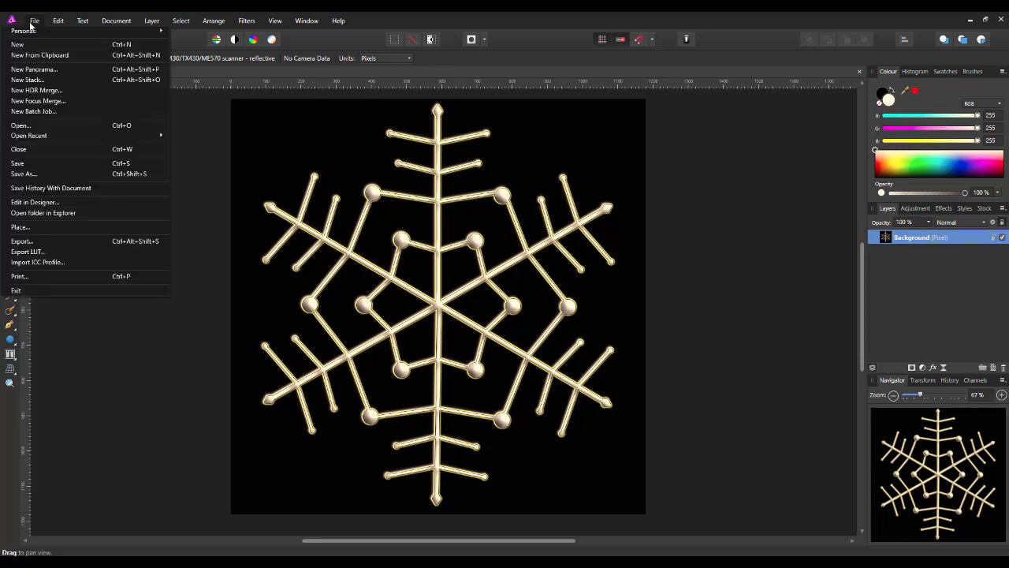
click(29, 45)
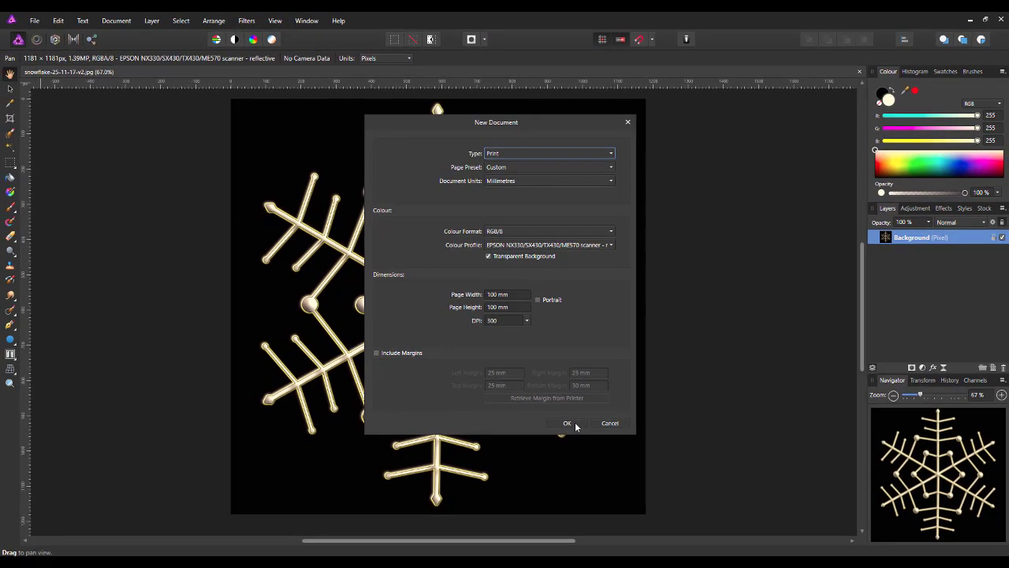
click(571, 423)
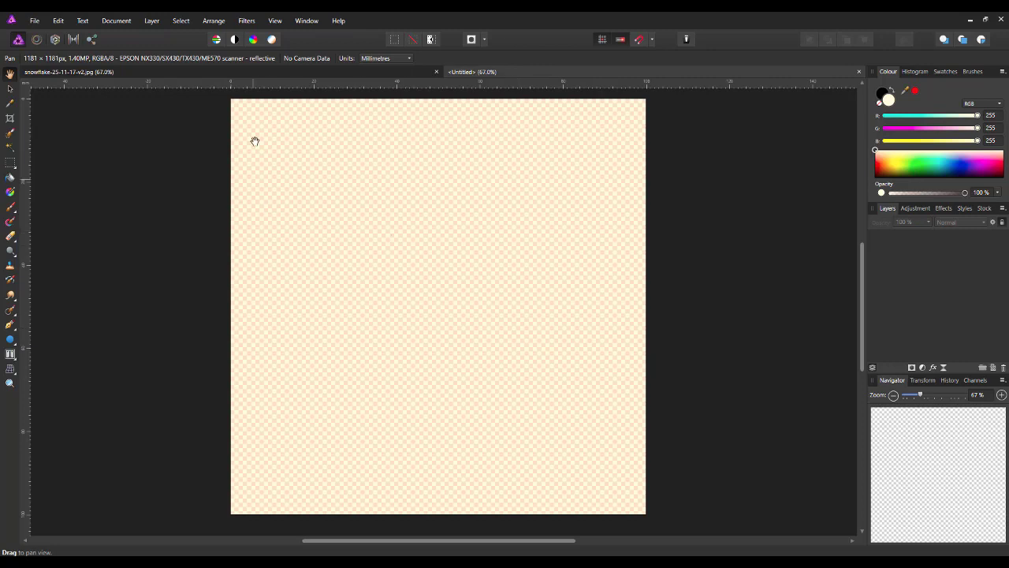
click(341, 72)
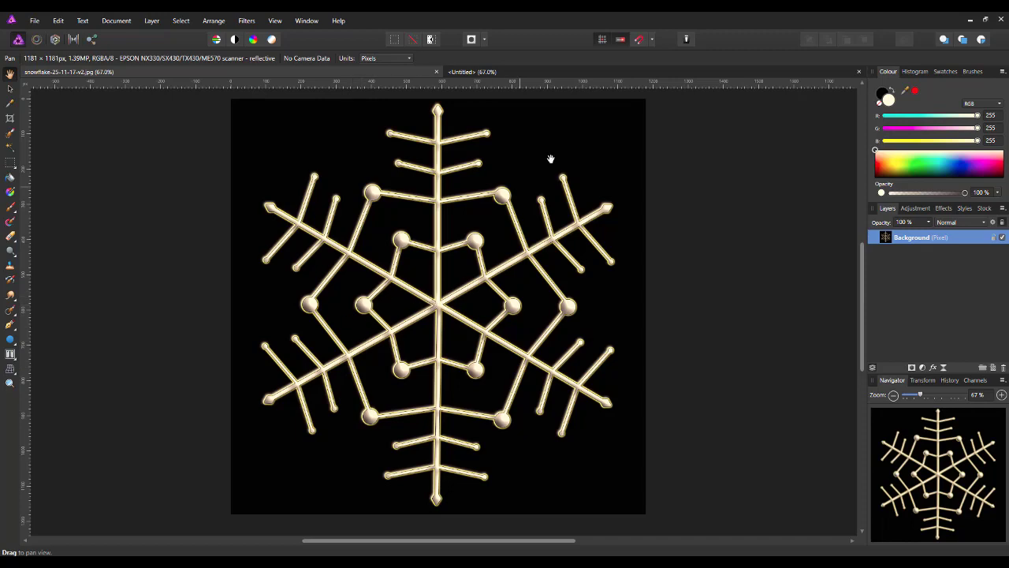
click(567, 73)
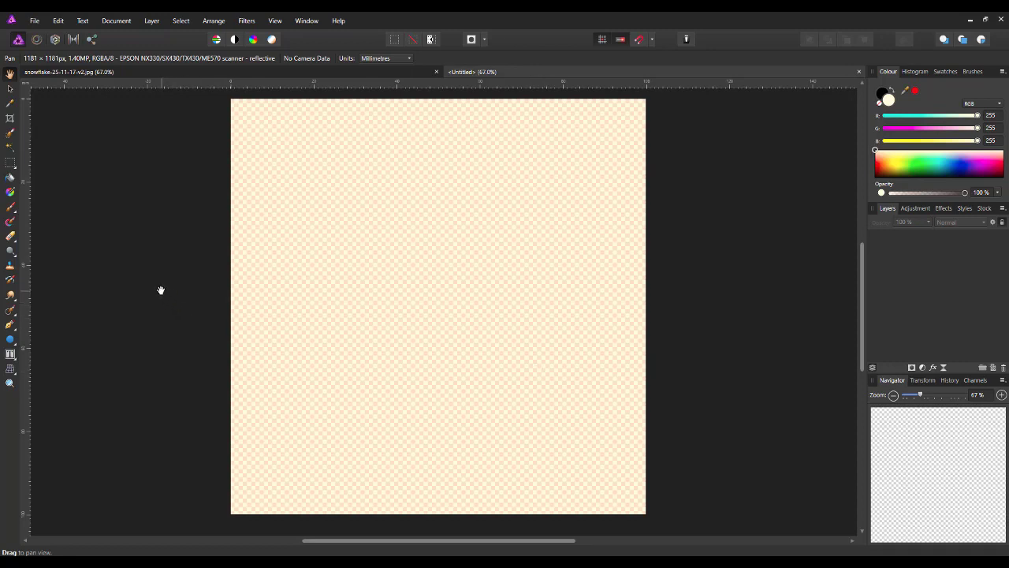
Add a fill layer covering the page and colour it very dark blue (RGB 0, 0, 10).
click(151, 21)
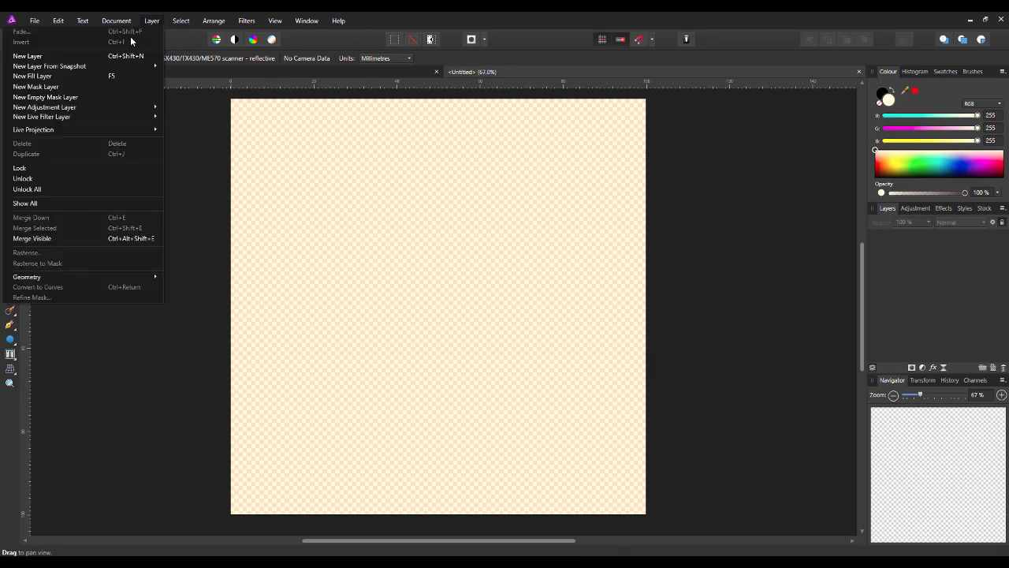
click(52, 77)
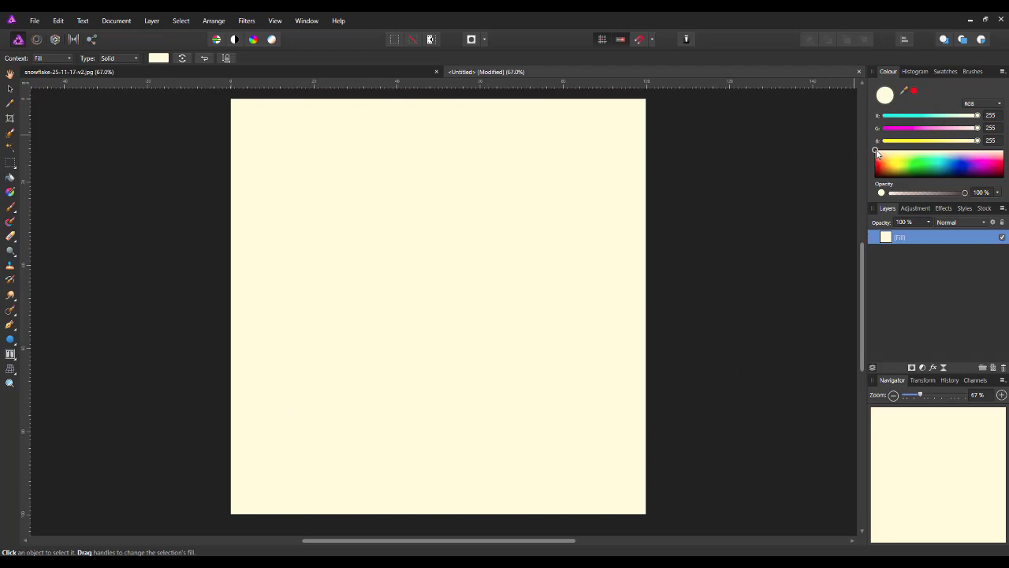
drag(877, 152, 961, 181)
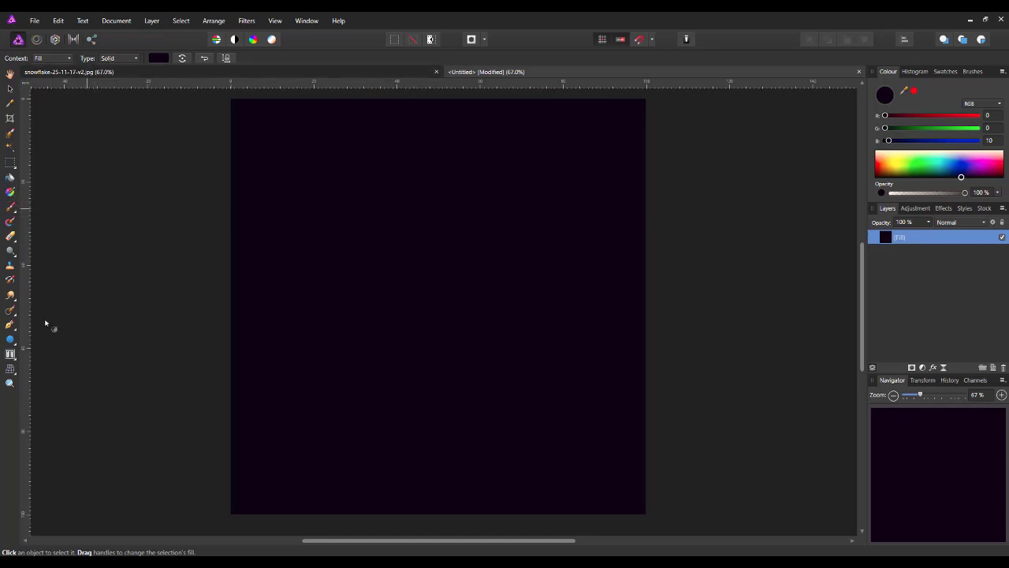
click(16, 346)
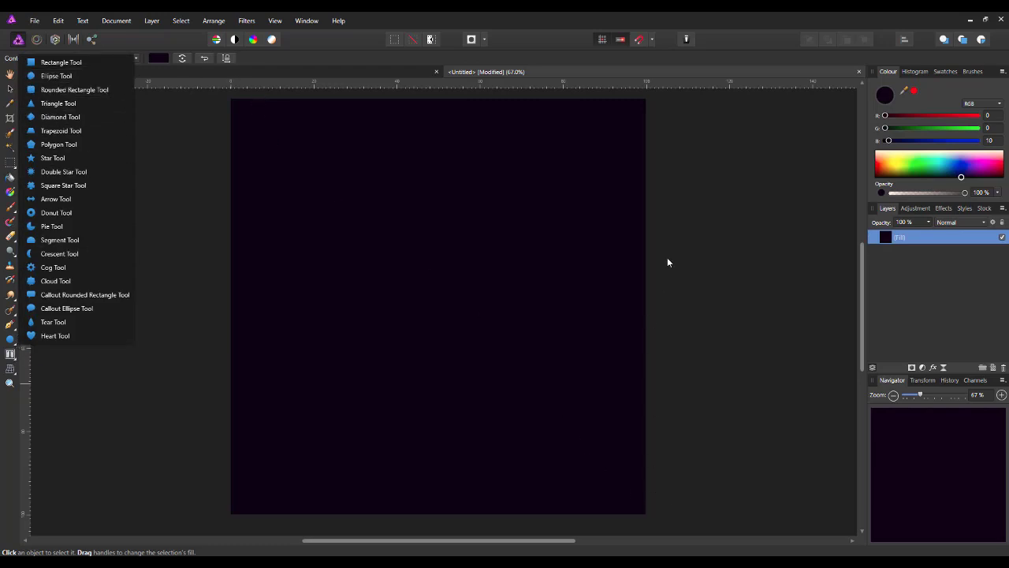
click(319, 54)
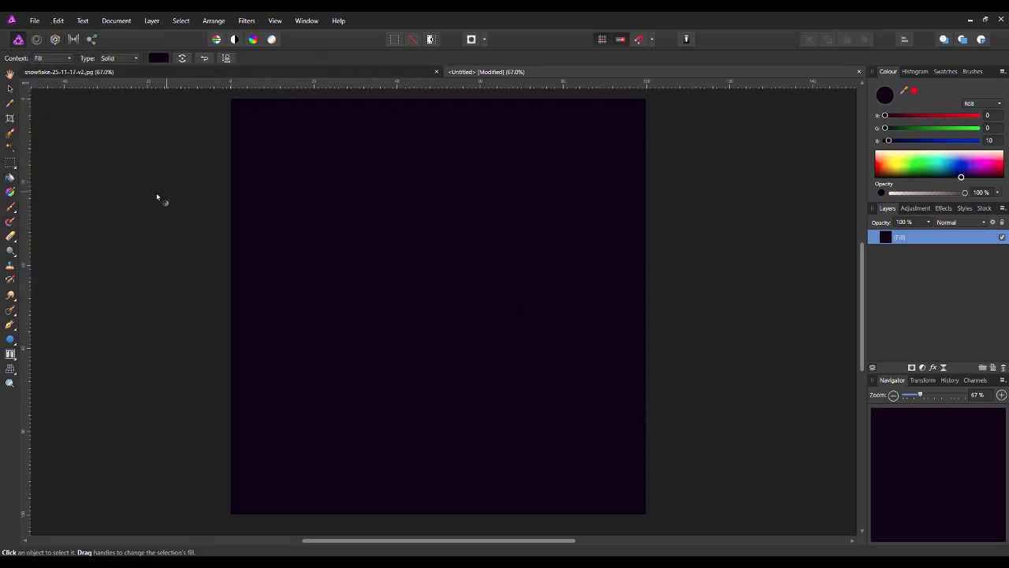
click(9, 89)
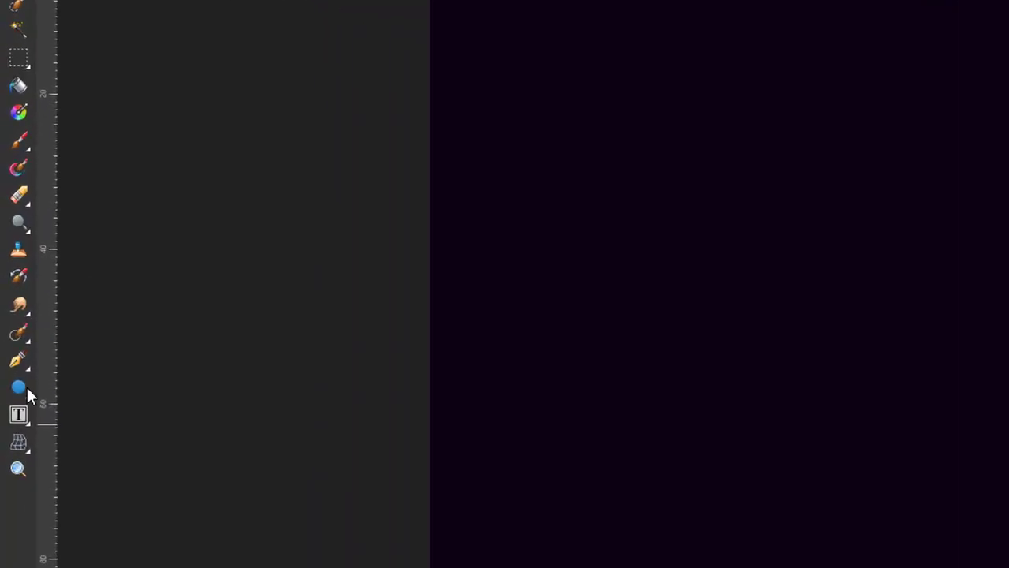
Draw a double star with the Double Star Tool and enlarge it to nearly fill the page.
click(25, 391)
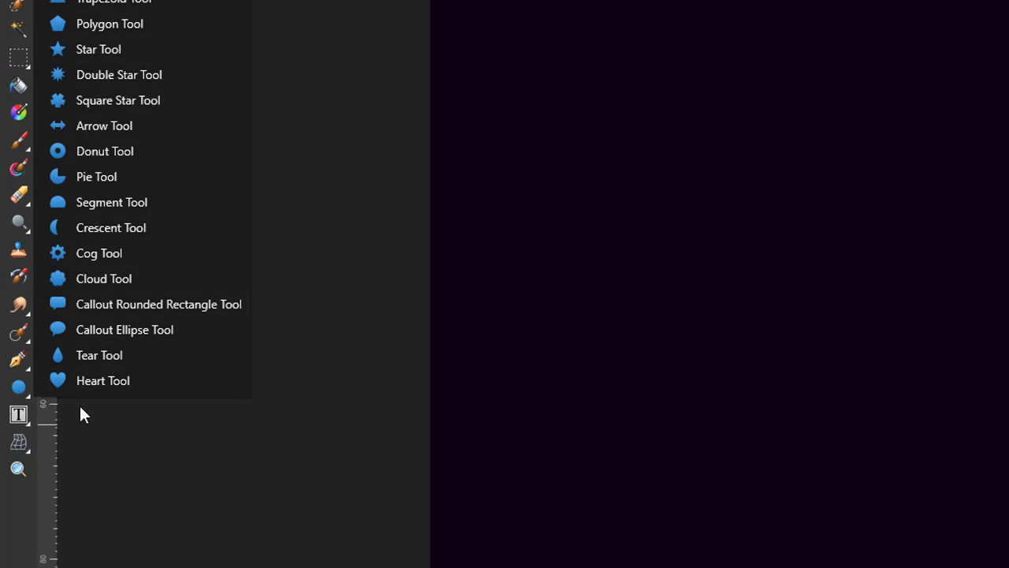
click(120, 77)
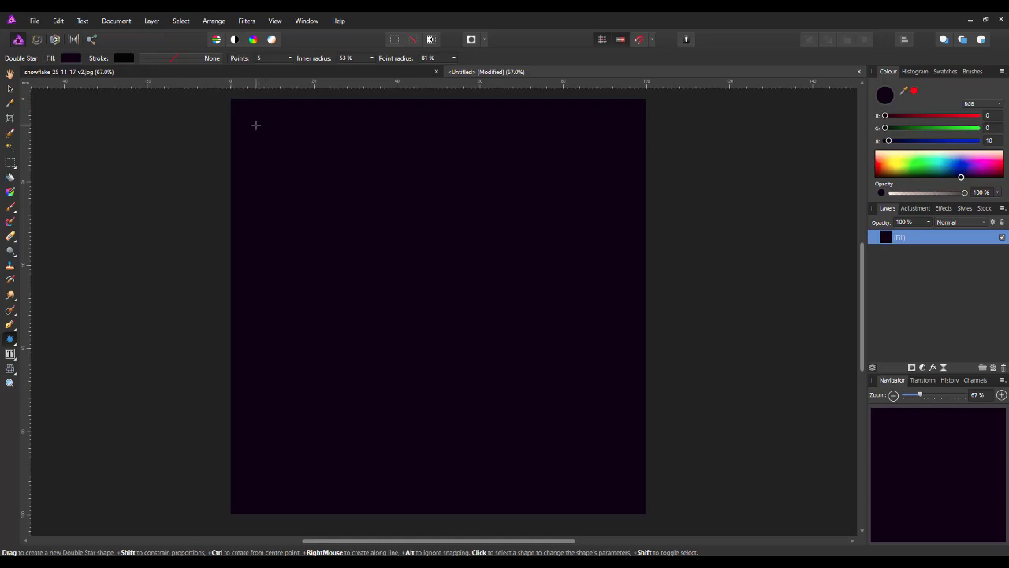
drag(258, 124, 644, 488)
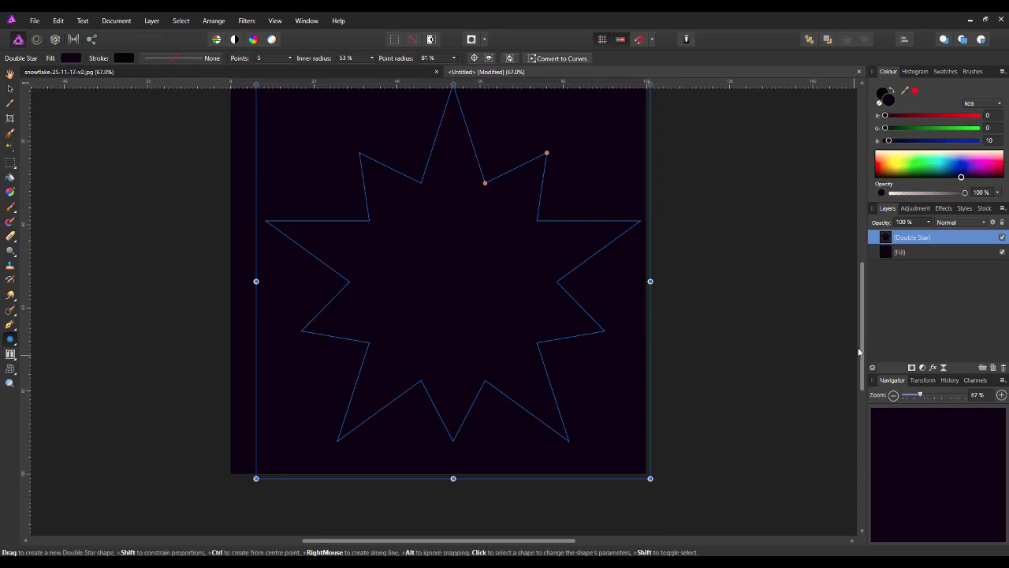
drag(863, 332, 864, 307)
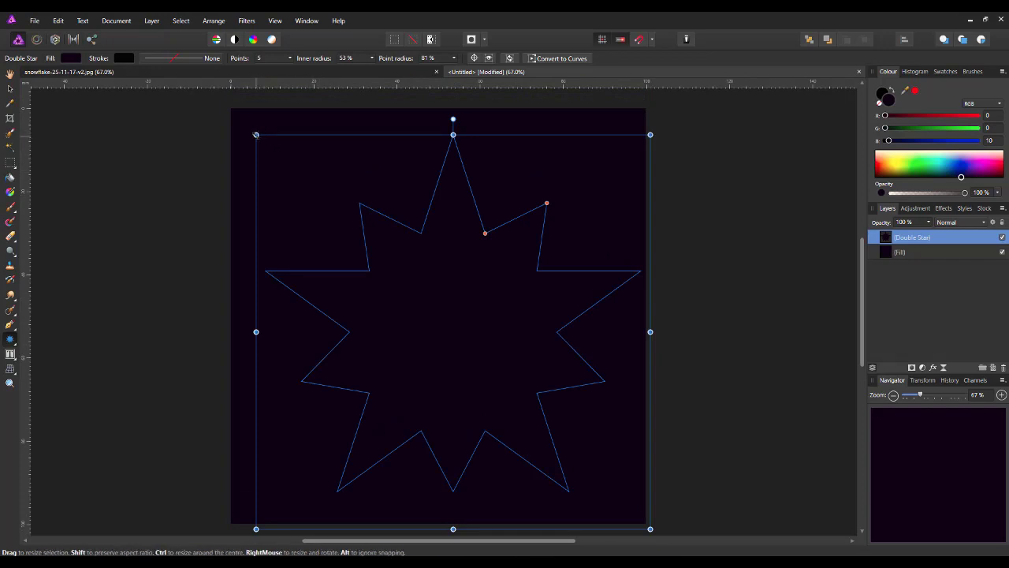
drag(256, 135, 245, 124)
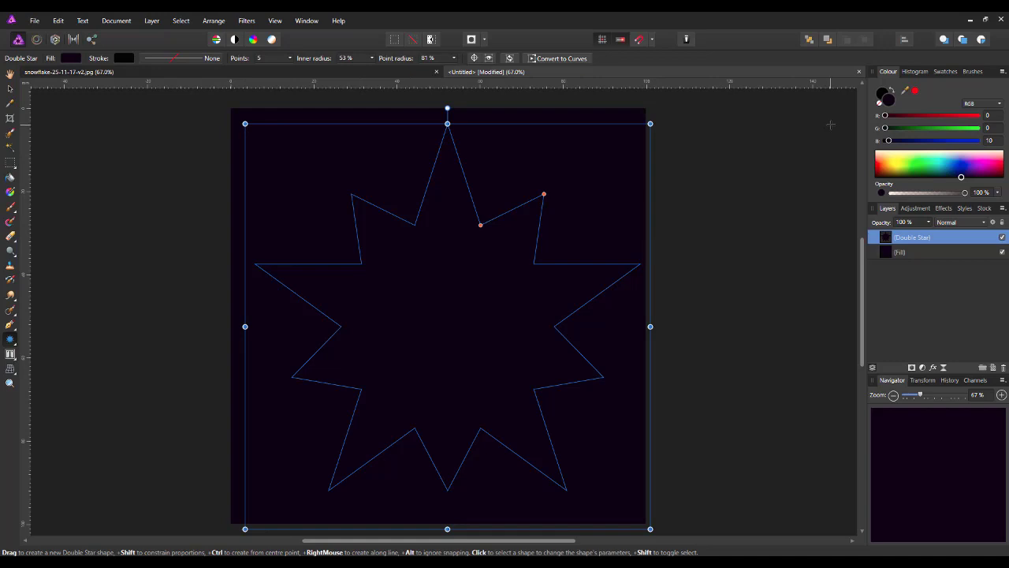
Align the double star to its horizontal centre and vertical middle on the page.
click(905, 43)
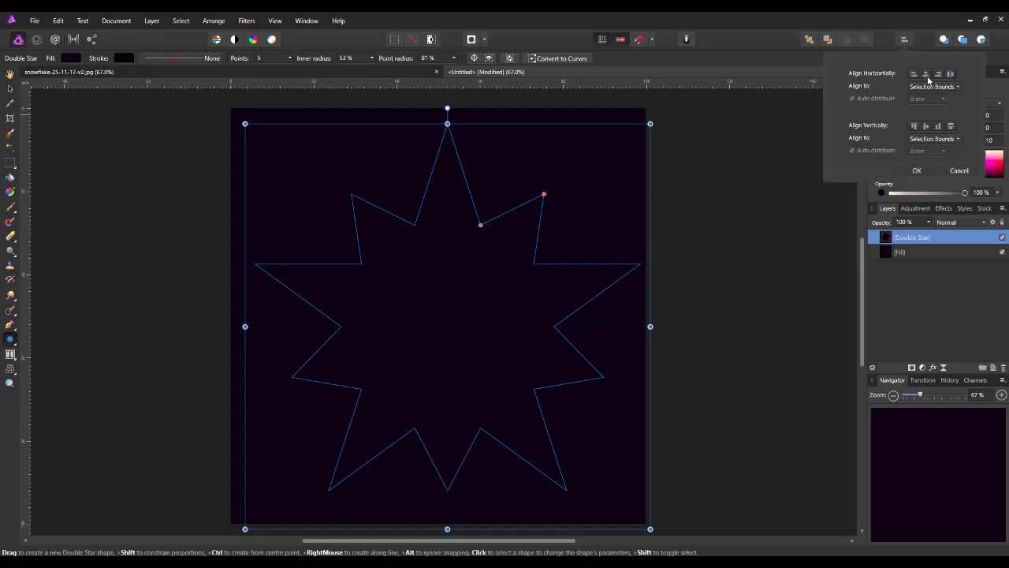
click(926, 75)
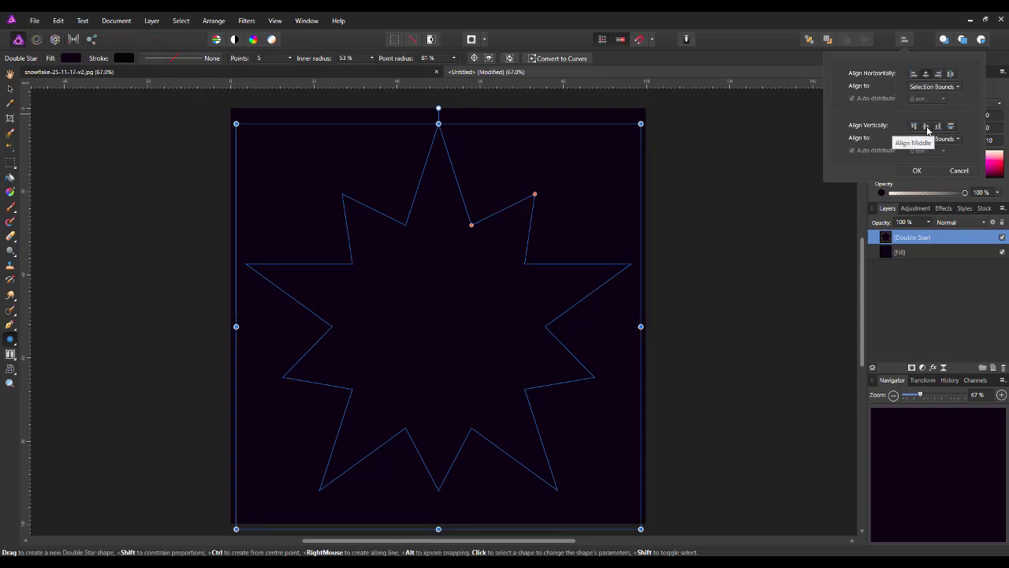
click(926, 126)
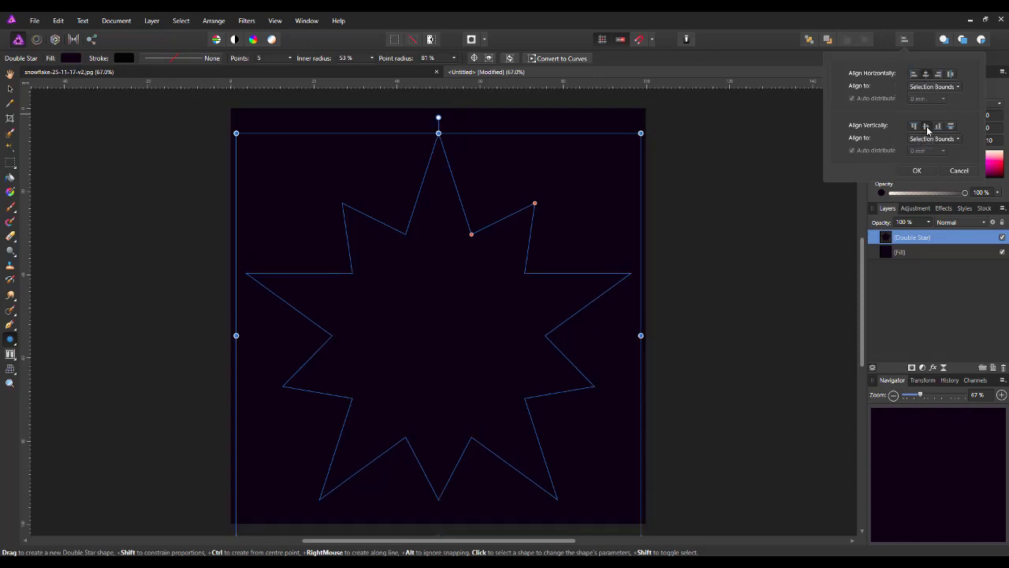
click(917, 171)
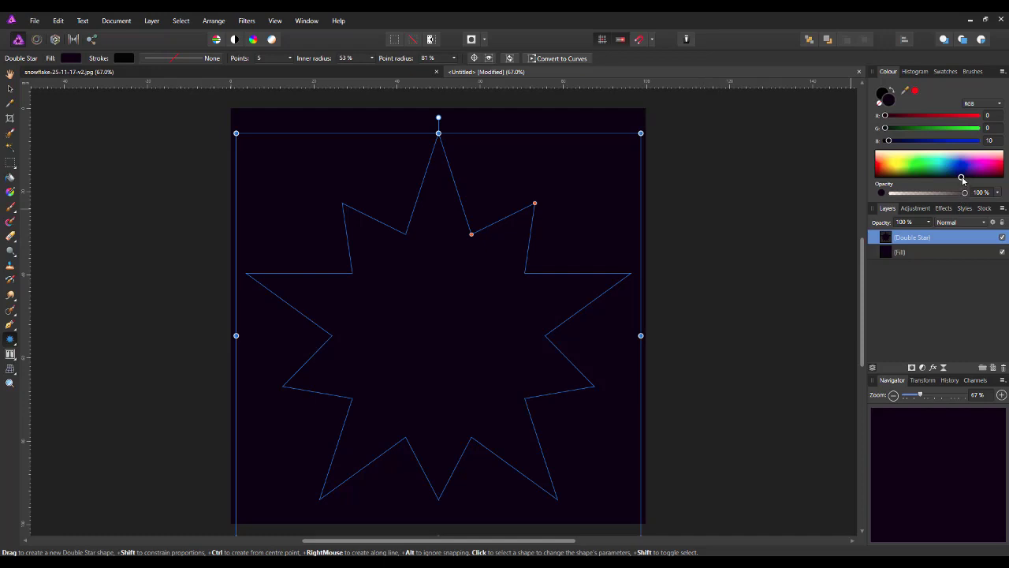
Give the double star a pale pink fill (RGB 255, 217, 238) and a white 1 pt stroke.
drag(963, 171, 992, 156)
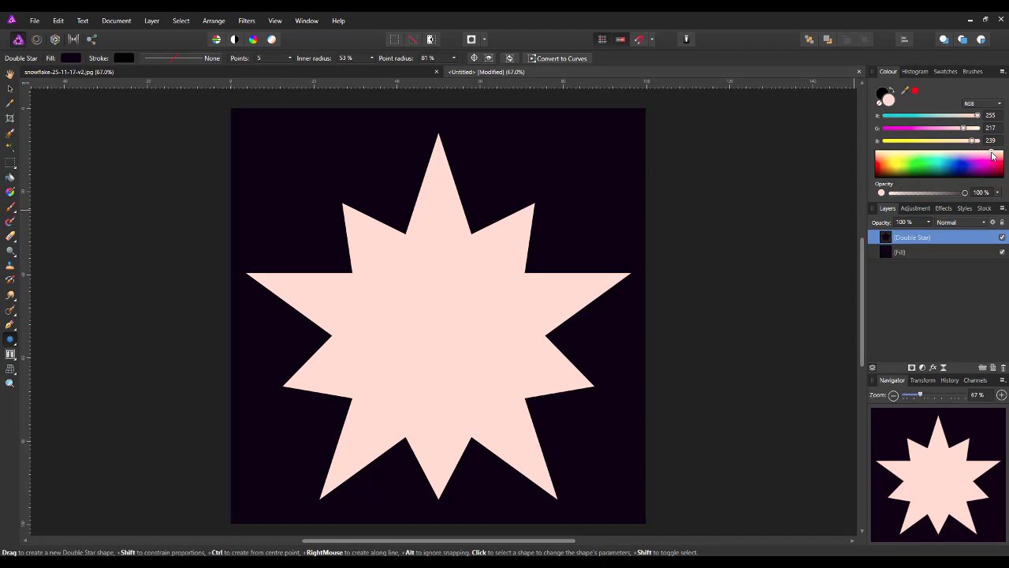
drag(992, 156, 991, 154)
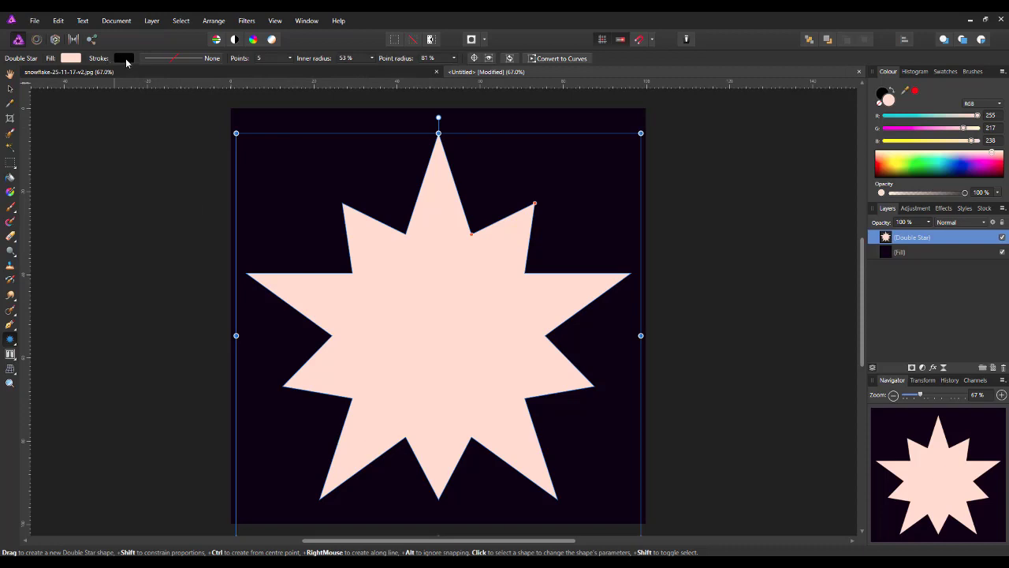
click(124, 58)
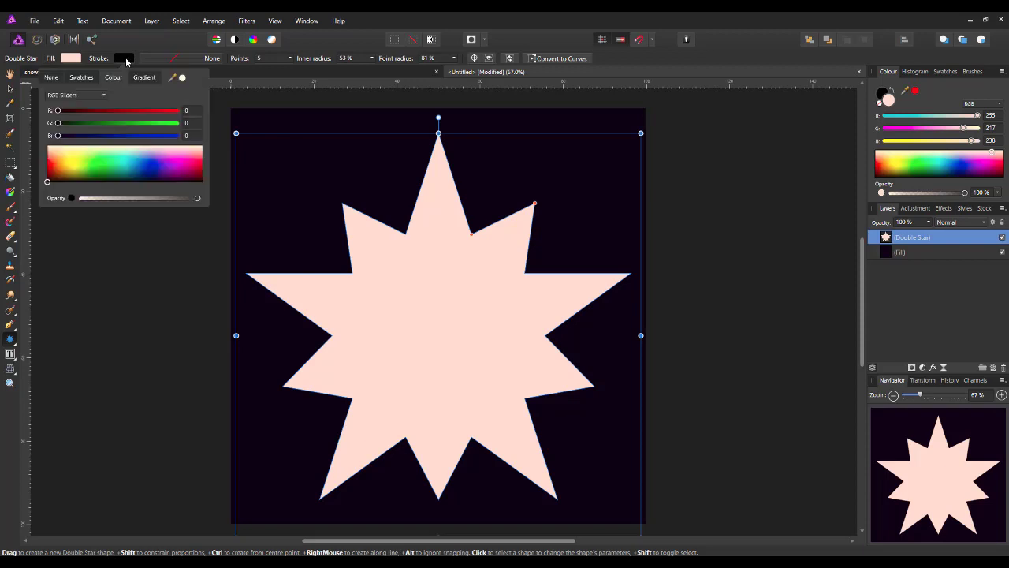
drag(47, 183, 49, 148)
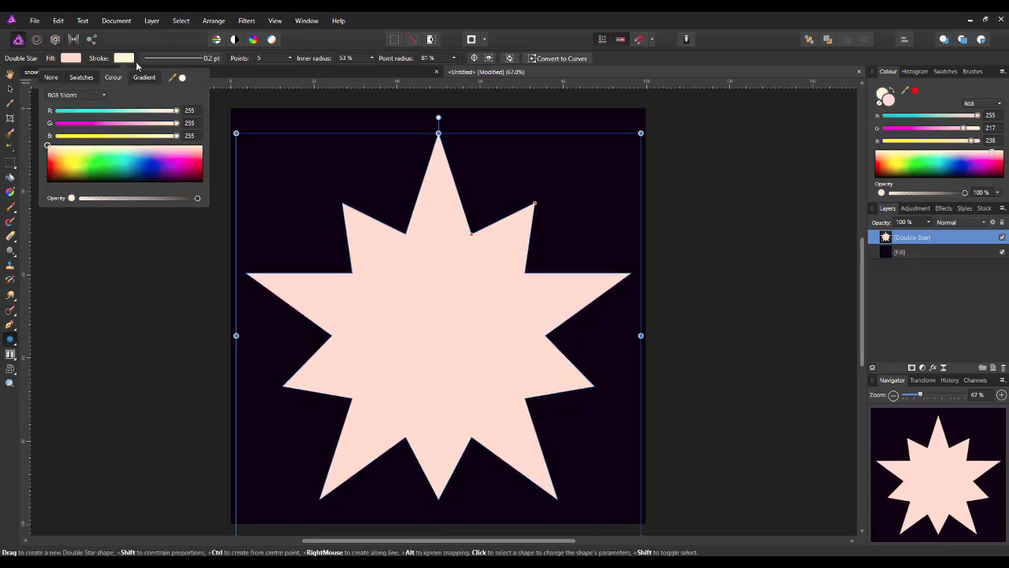
click(184, 61)
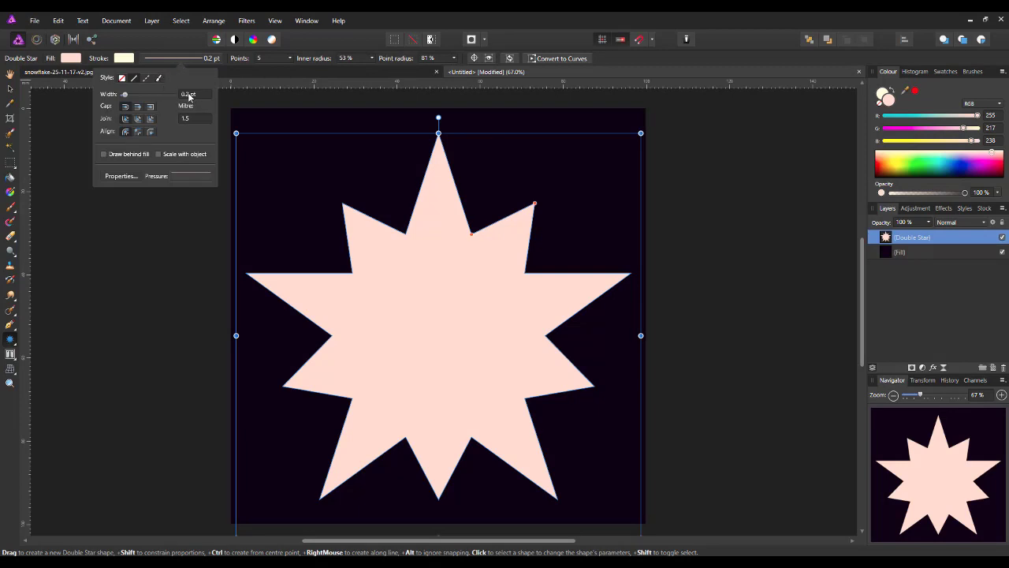
click(190, 96)
text(1)
key(Return)
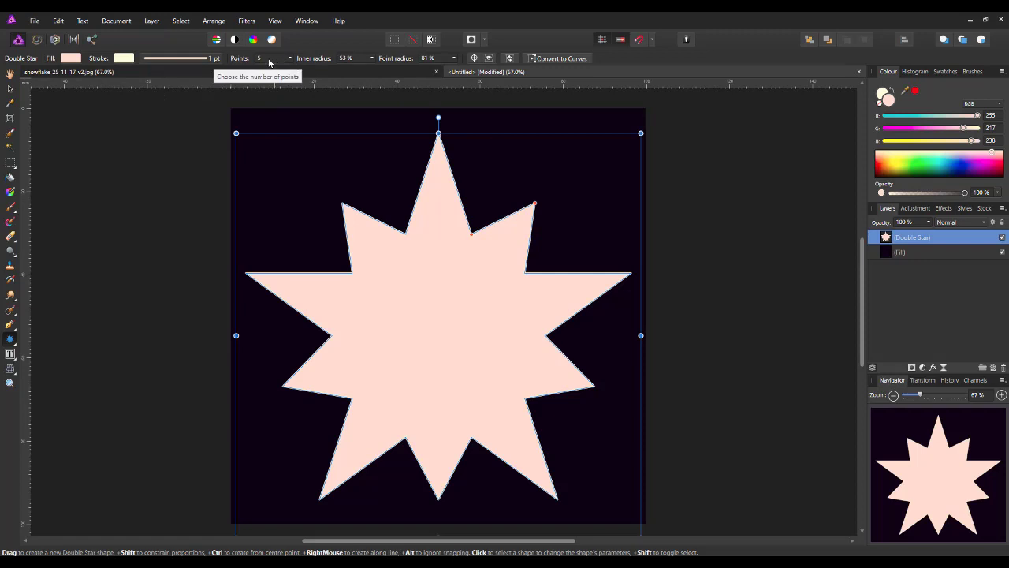
Set the double star to 6 points with a point radius of 100%.
click(269, 58)
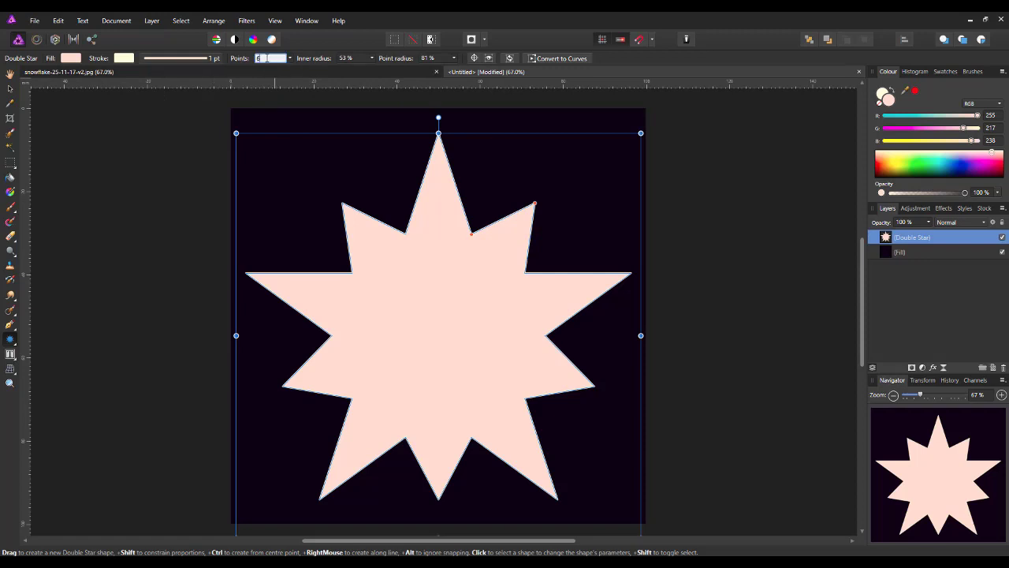
key(Return)
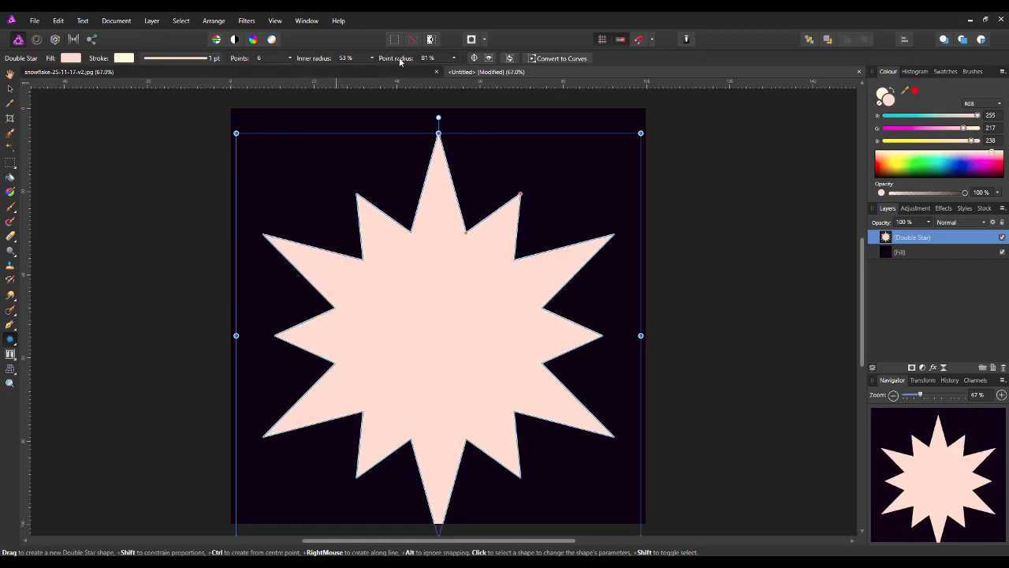
click(455, 58)
drag(460, 70, 473, 70)
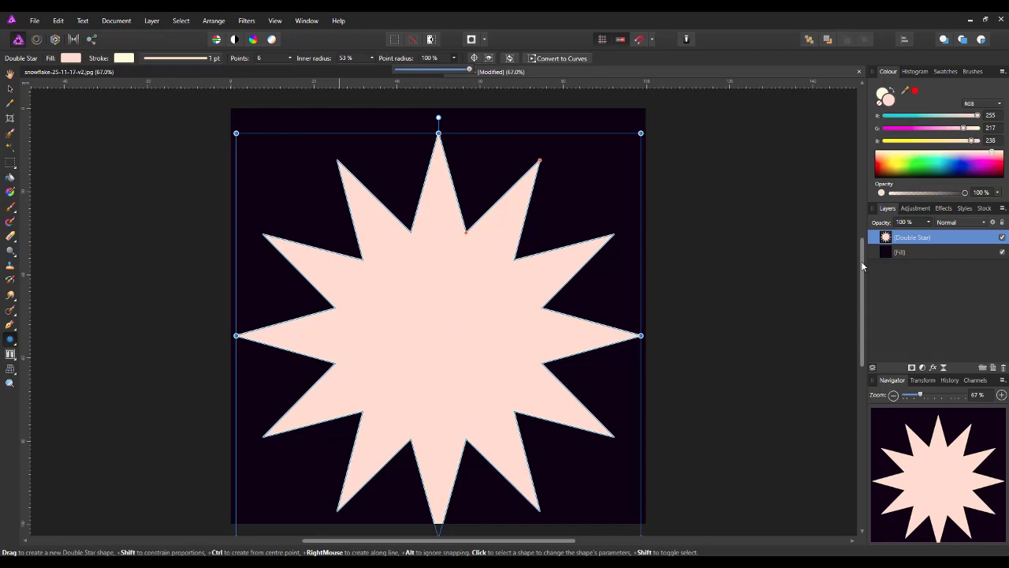
Reduce the double star's inner radius to 2% to turn its points into thin spokes.
mouse_move(862, 266)
mouse_down()
mouse_move(863, 300)
mouse_move(862, 261)
mouse_up()
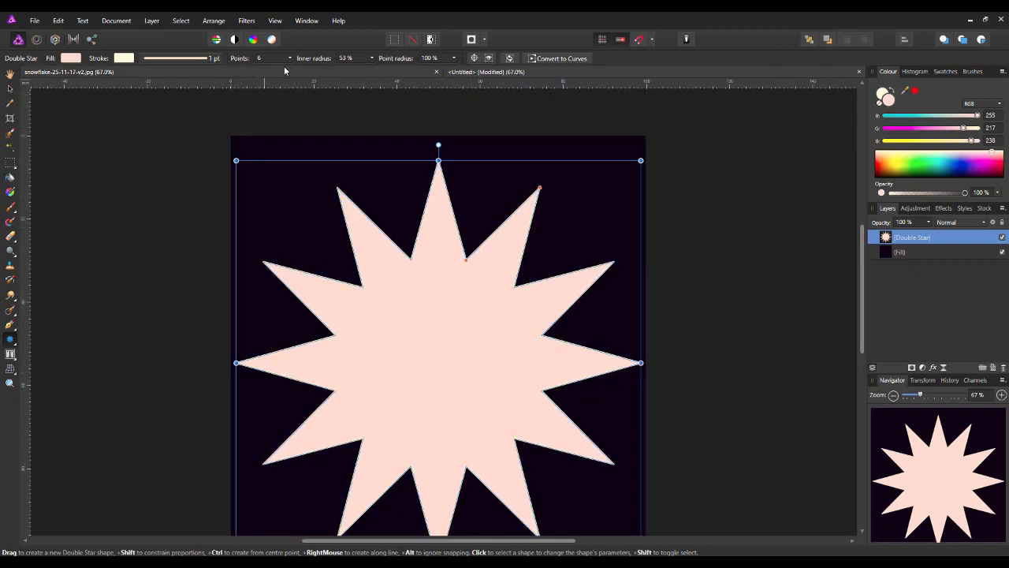
click(371, 58)
drag(374, 71, 337, 70)
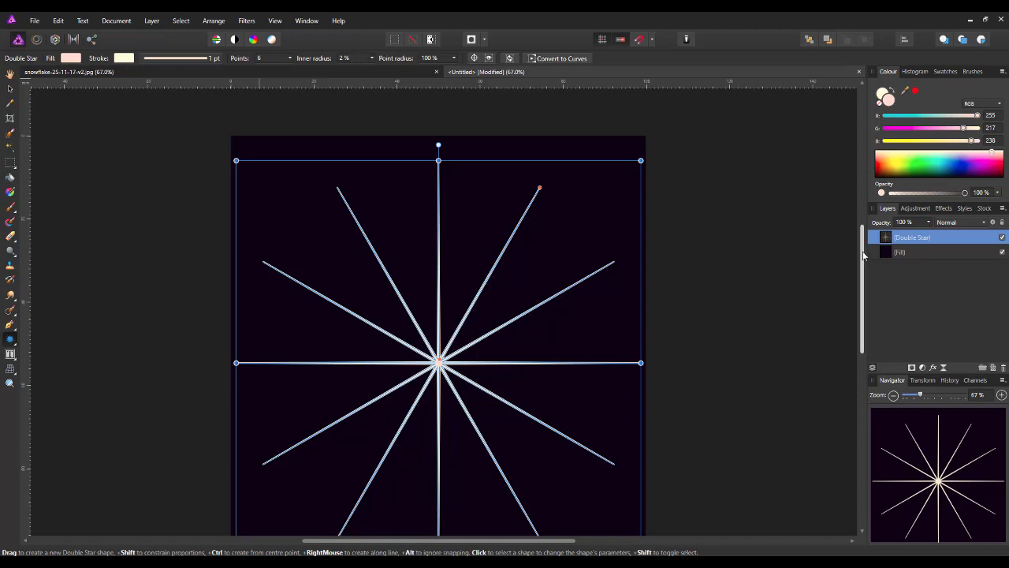
Realign the spoked star vertically to the middle of the page.
drag(863, 257, 864, 260)
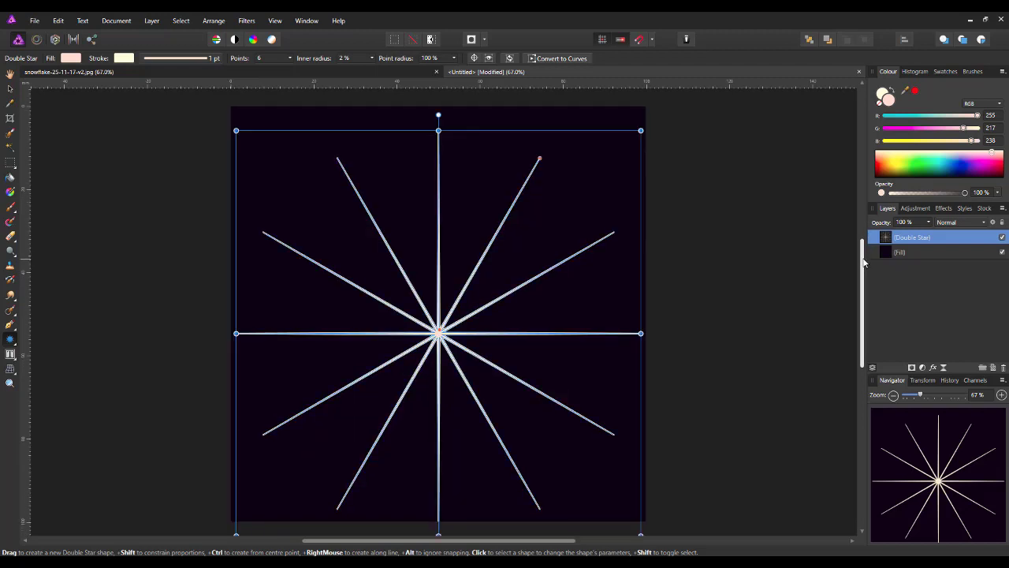
click(904, 39)
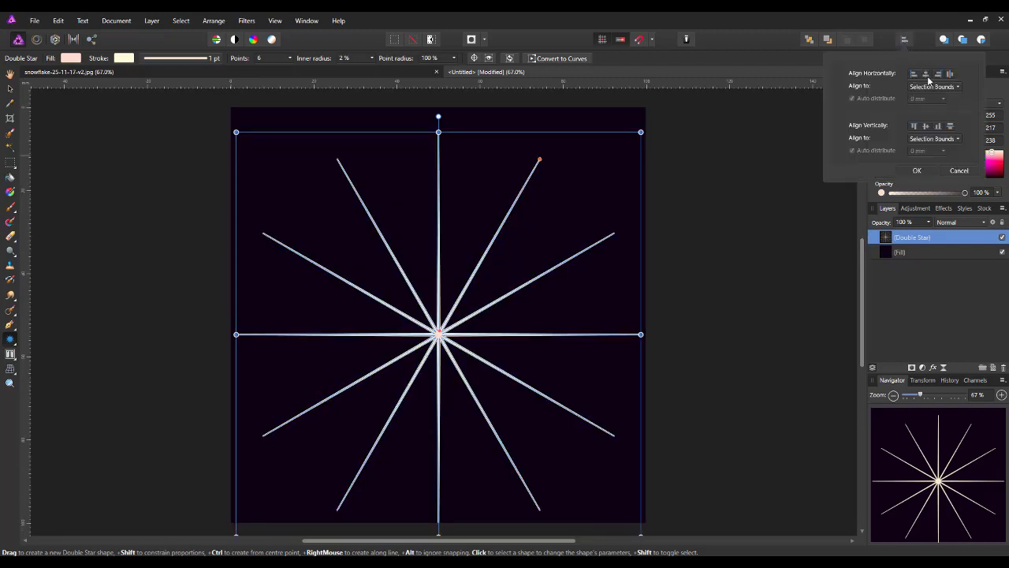
click(927, 126)
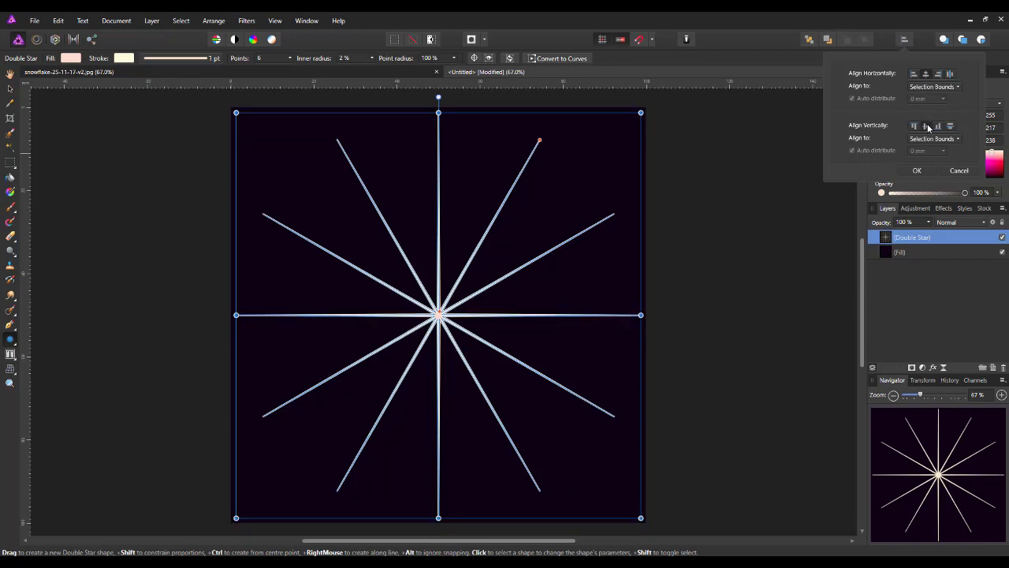
click(917, 171)
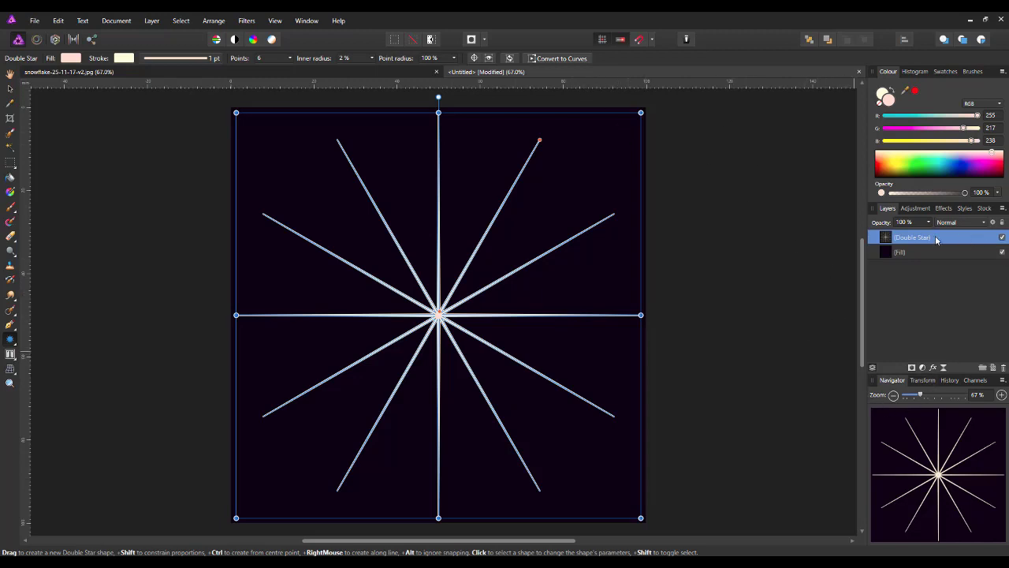
Lock the double star layer and, with the Pen tool active, set the stroke width to 3 pt.
click(1002, 223)
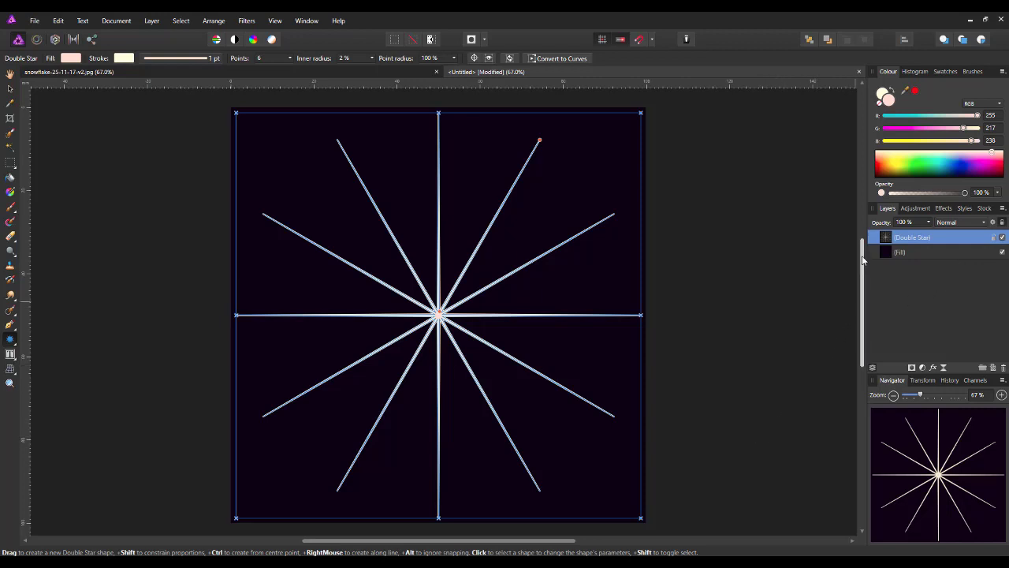
drag(863, 260, 862, 260)
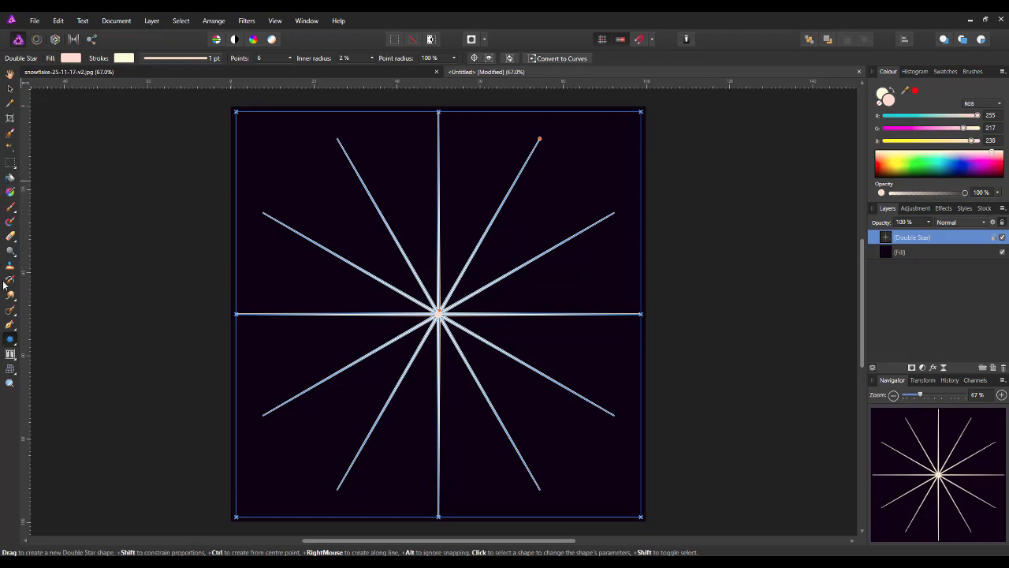
click(10, 327)
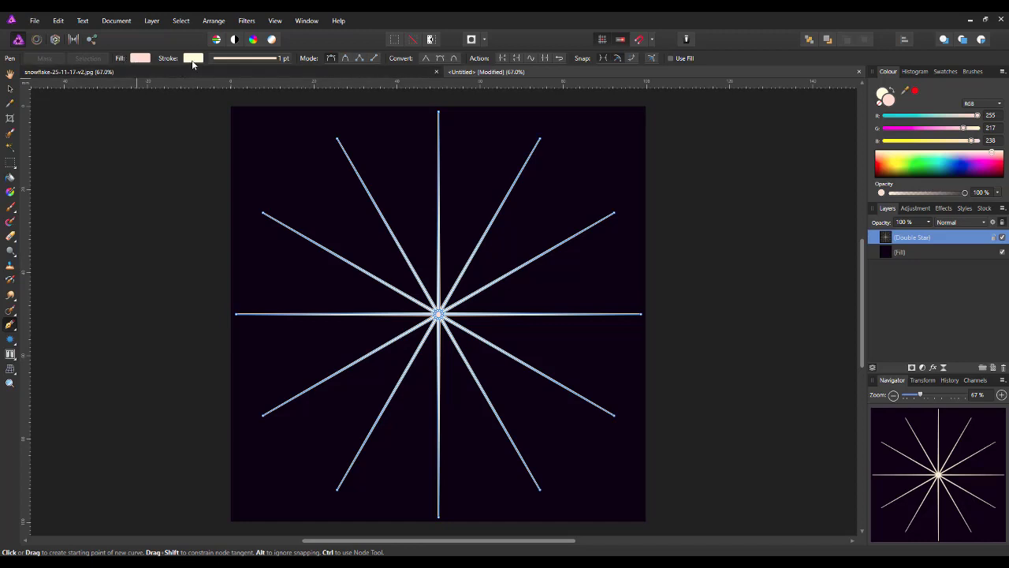
click(274, 60)
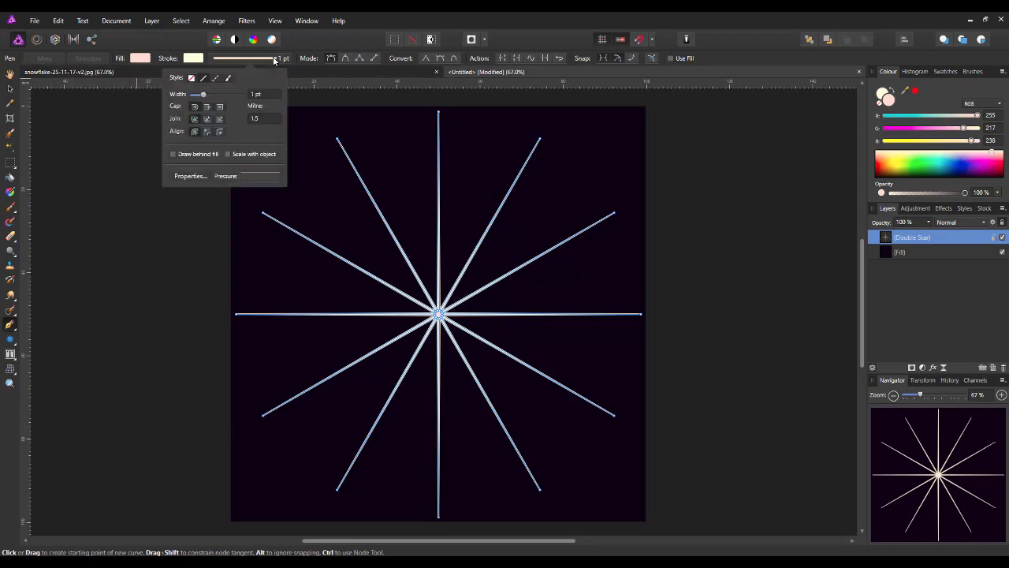
click(260, 95)
text(3)
key(Return)
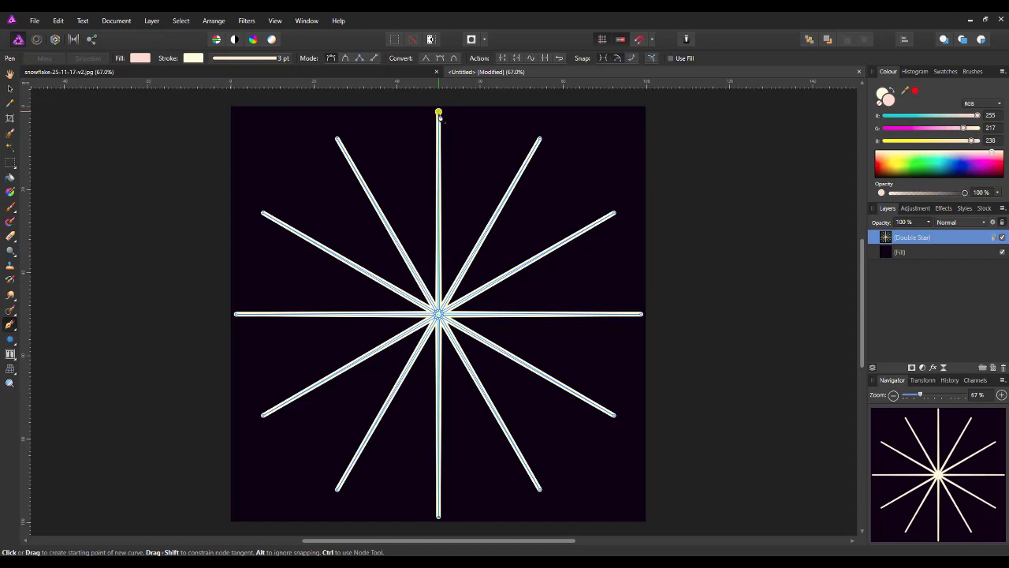
Draw a straight Pen line along the upper vertical spoke, from its tip to the star's centre.
click(438, 112)
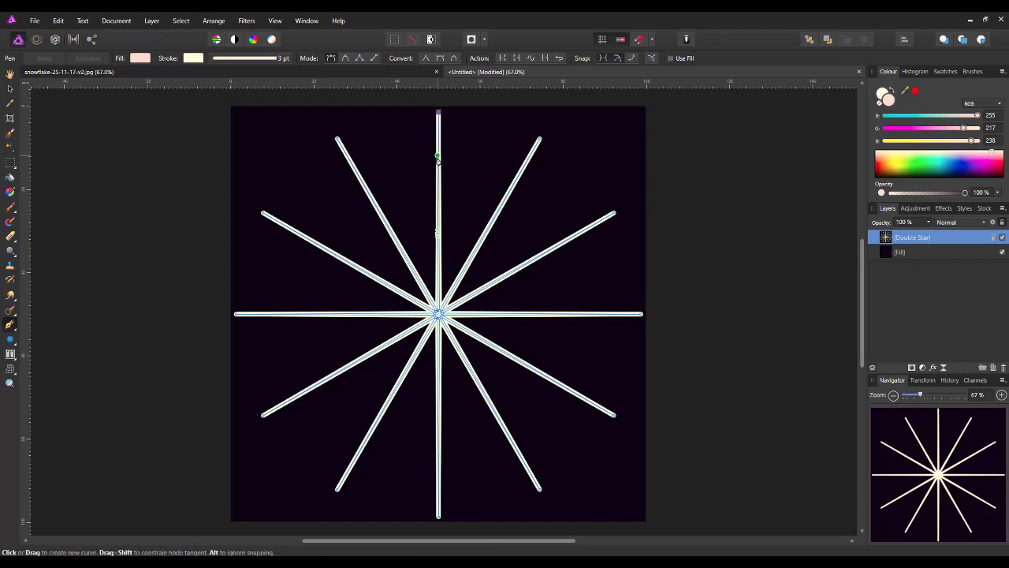
click(439, 192)
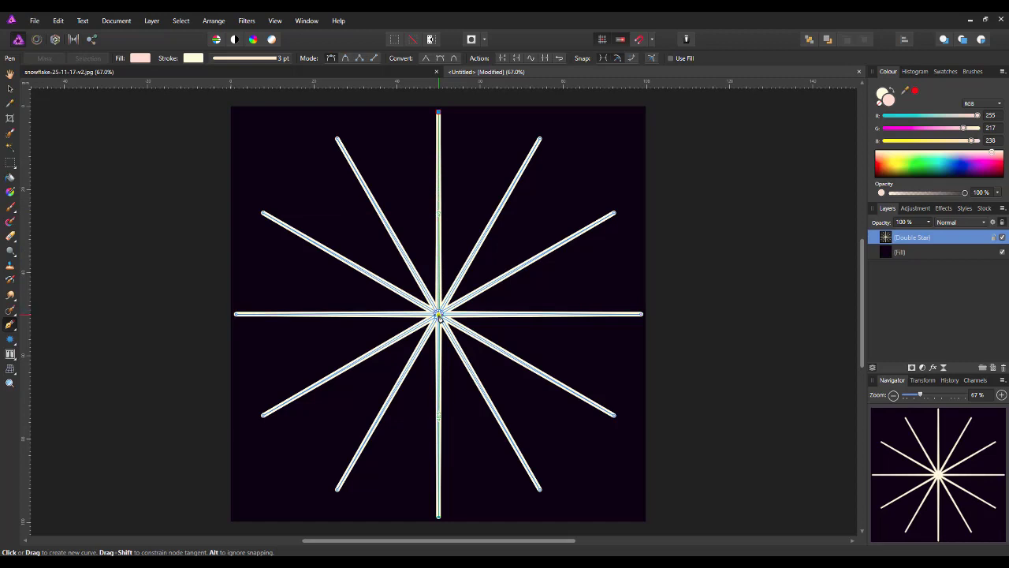
click(438, 314)
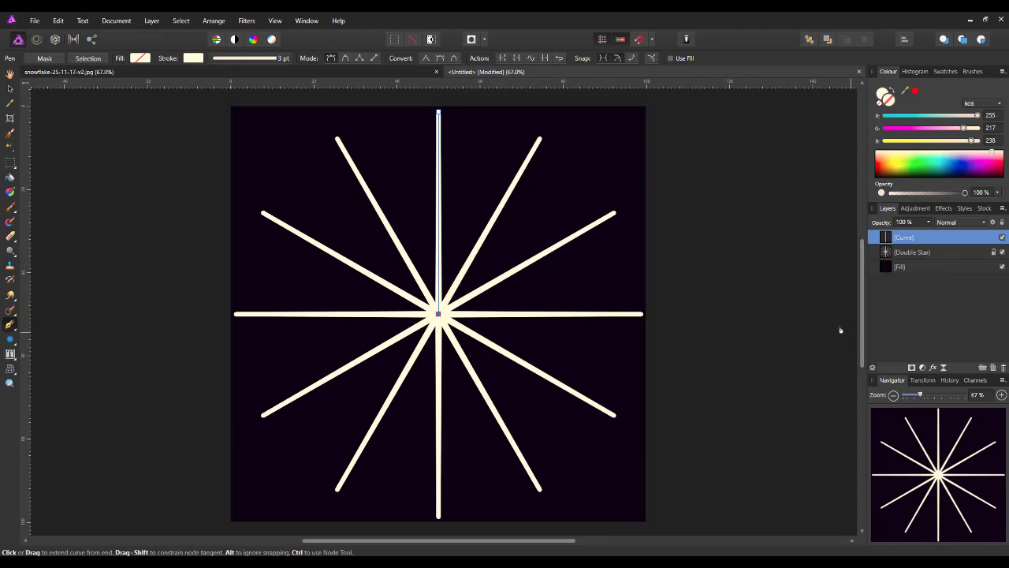
Reduce the double star's stroke width to 0.4 pt.
click(941, 252)
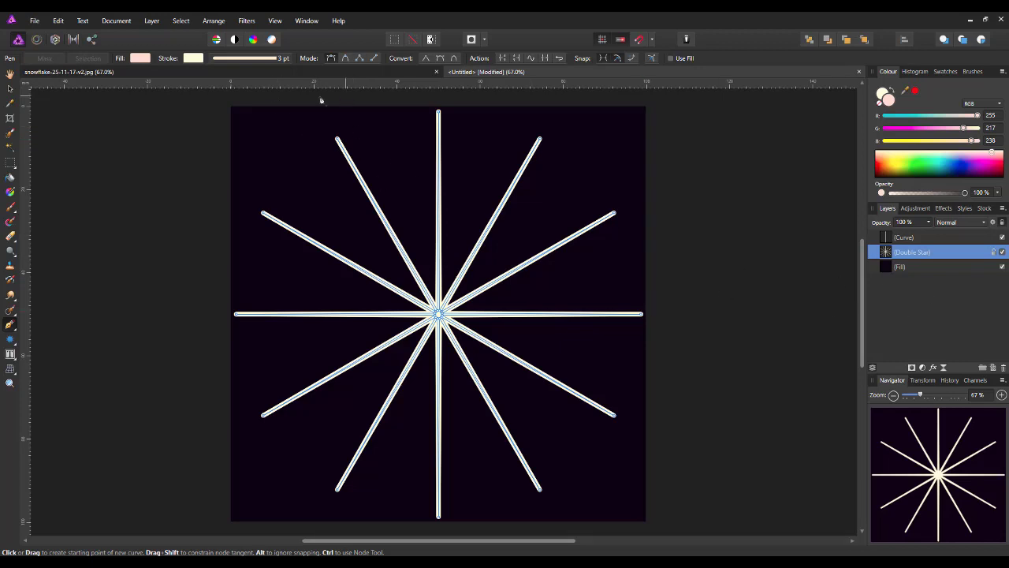
click(285, 59)
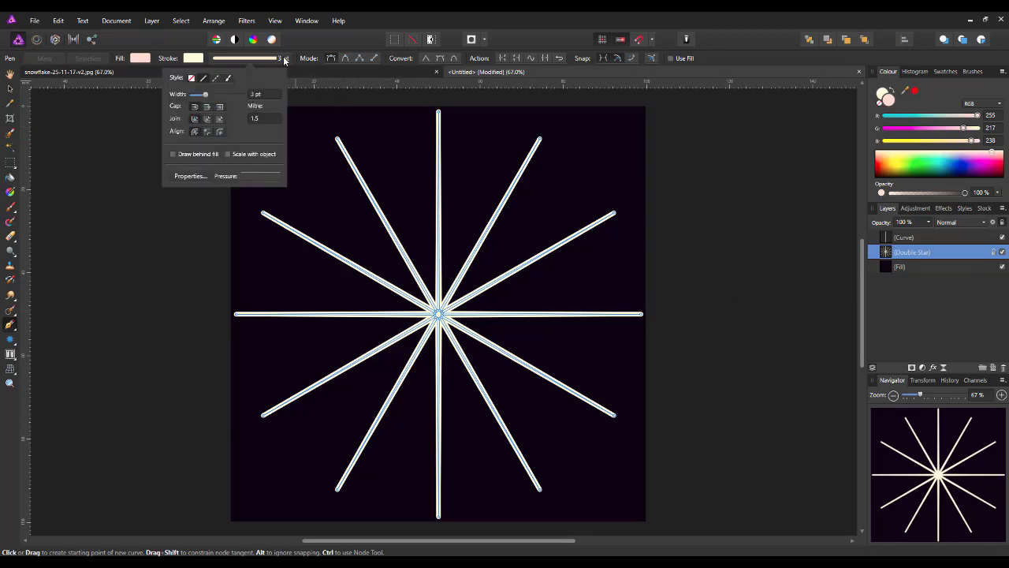
drag(205, 94, 196, 95)
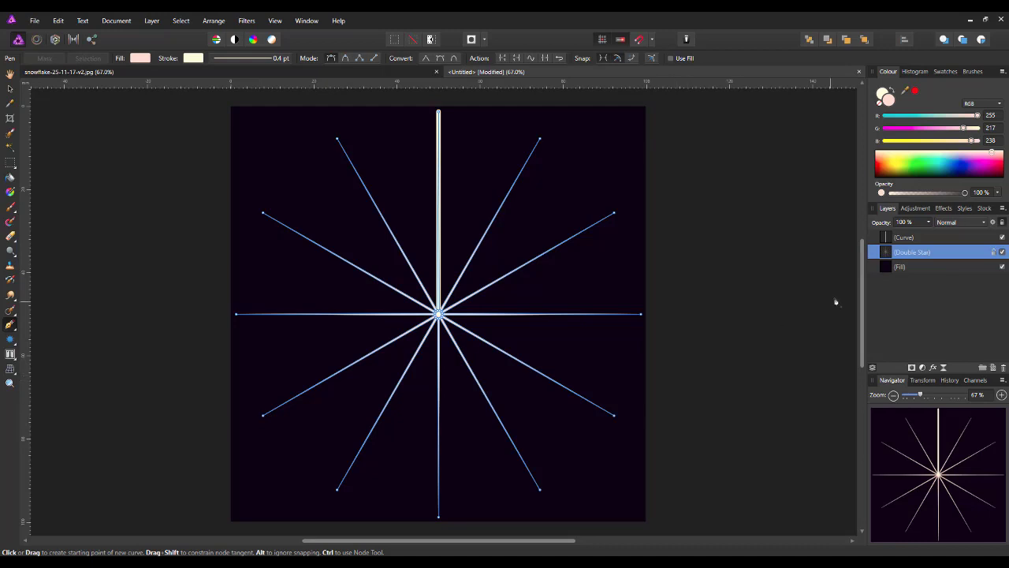
click(949, 236)
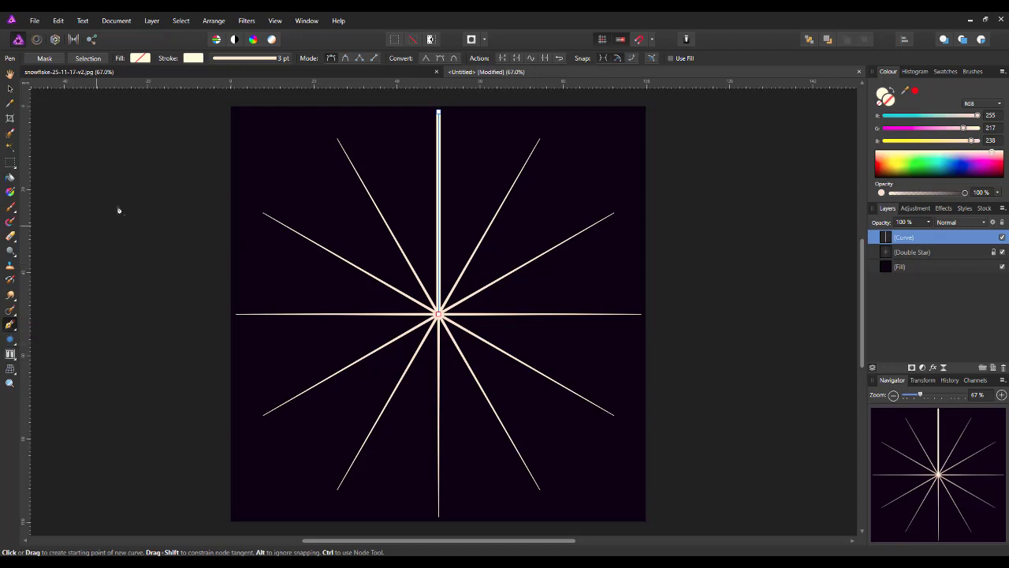
click(439, 240)
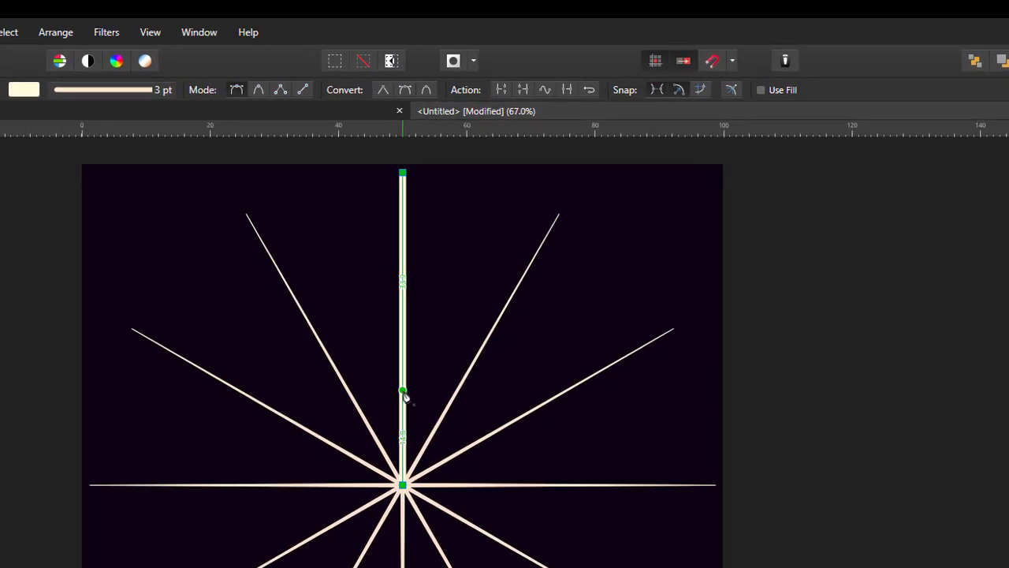
click(403, 392)
click(463, 381)
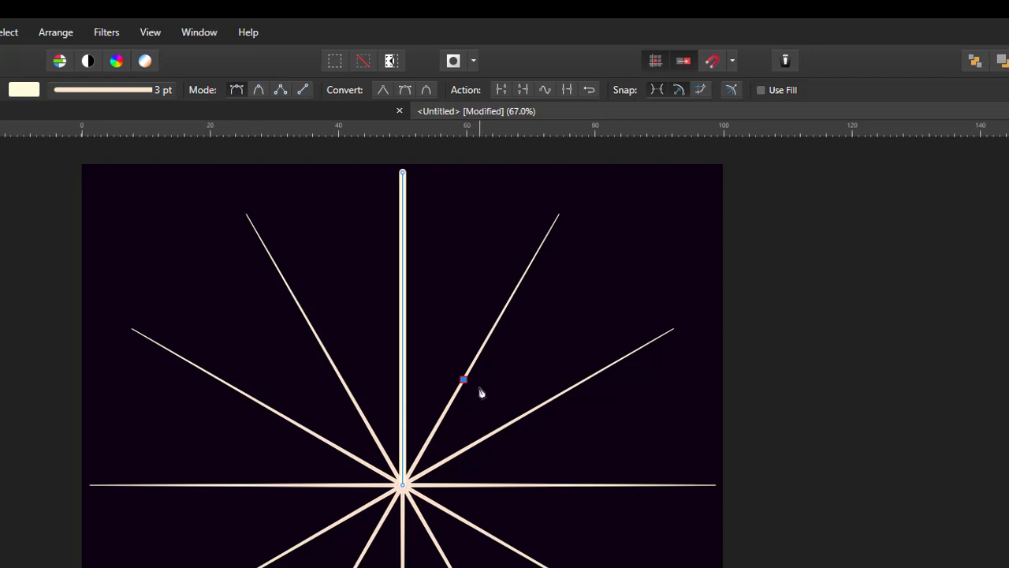
key(ctrl+z)
Draw a short branch from the vertical line, about 15 mm above the centre, to the upper-right diagonal spoke and set its stroke width to 3 pt.
click(402, 392)
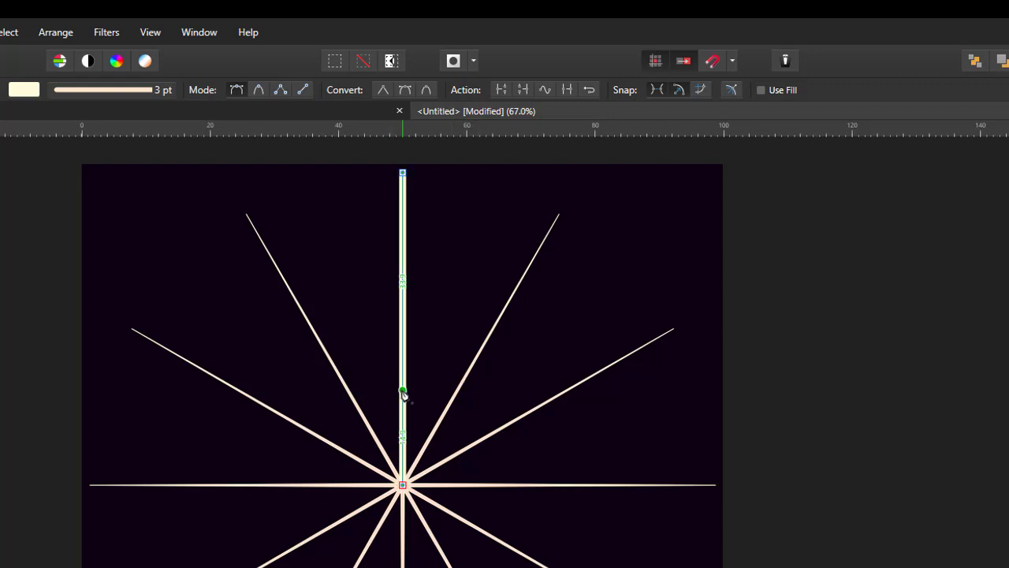
click(468, 380)
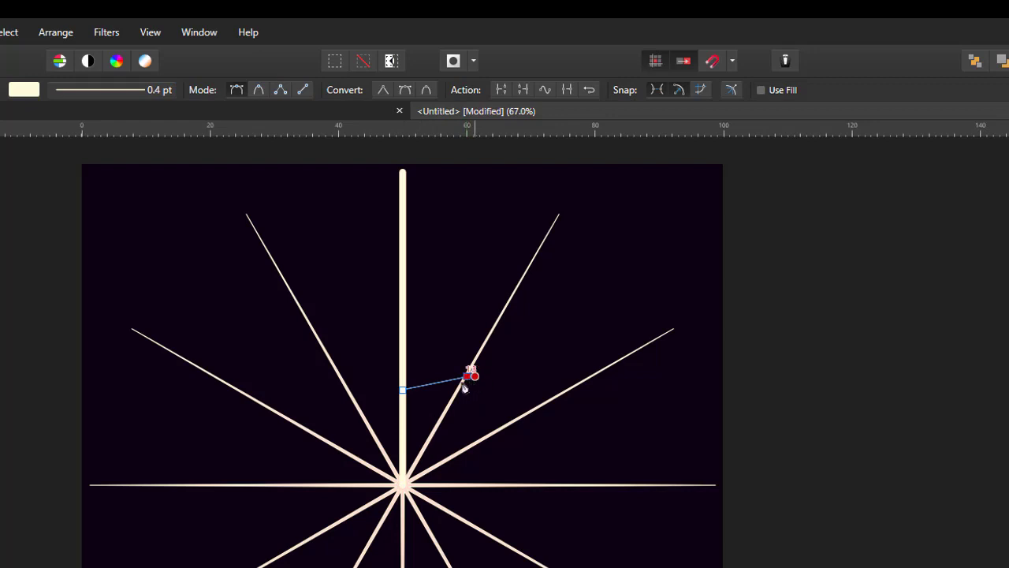
click(467, 377)
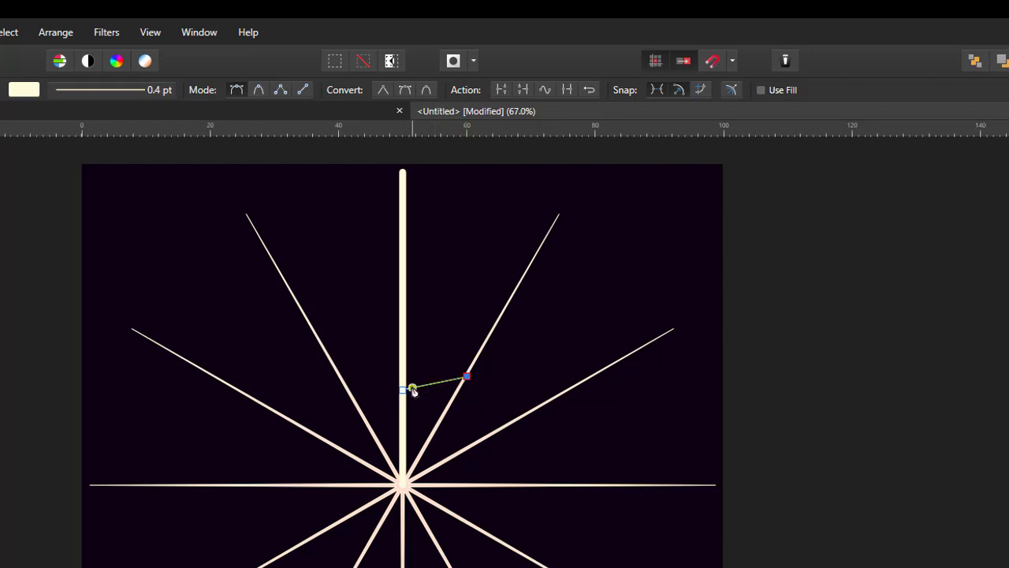
click(160, 92)
mouse_move(28, 146)
mouse_down()
mouse_move(53, 147)
mouse_move(38, 148)
mouse_up()
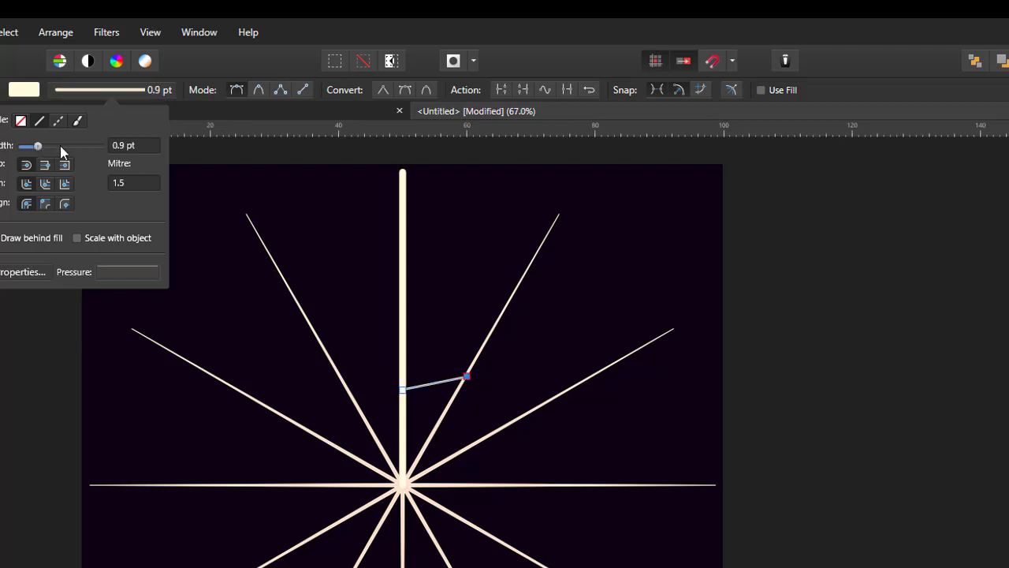
click(123, 148)
text(3)
key(Return)
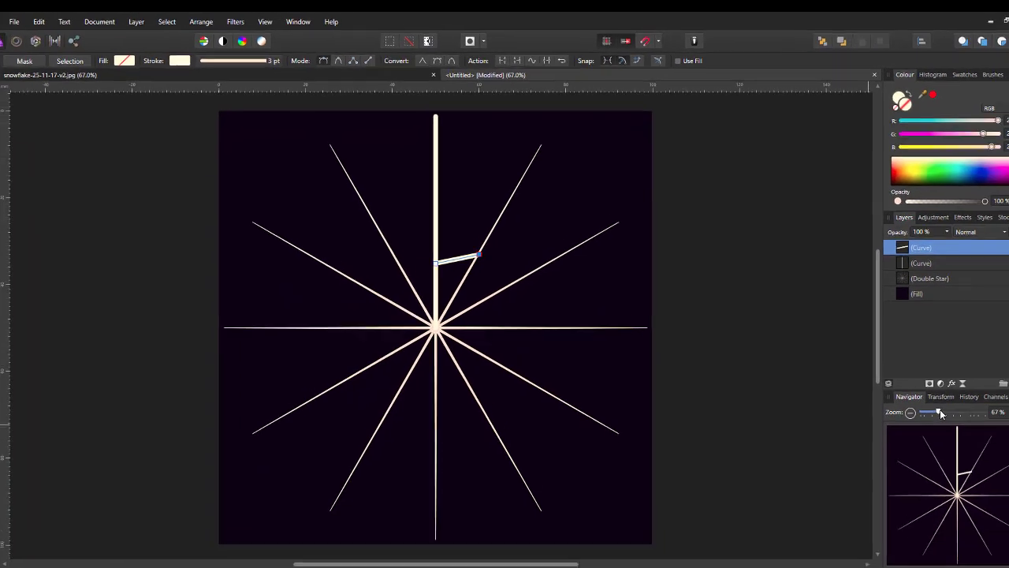
Move the branch's outer end node slightly inward with the Node tool so it sits on the diagonal spoke.
drag(924, 394, 955, 393)
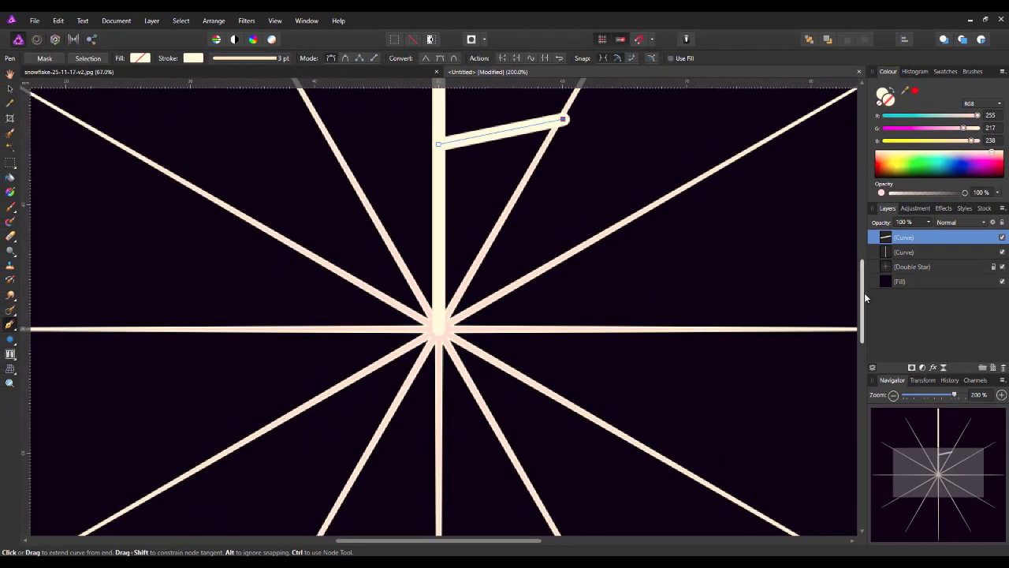
drag(863, 296, 863, 247)
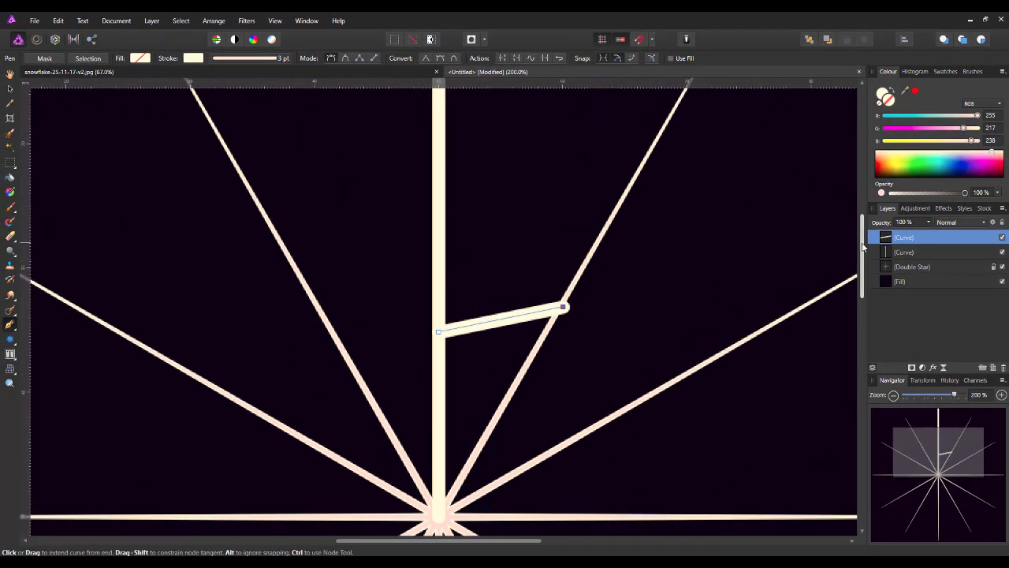
click(15, 330)
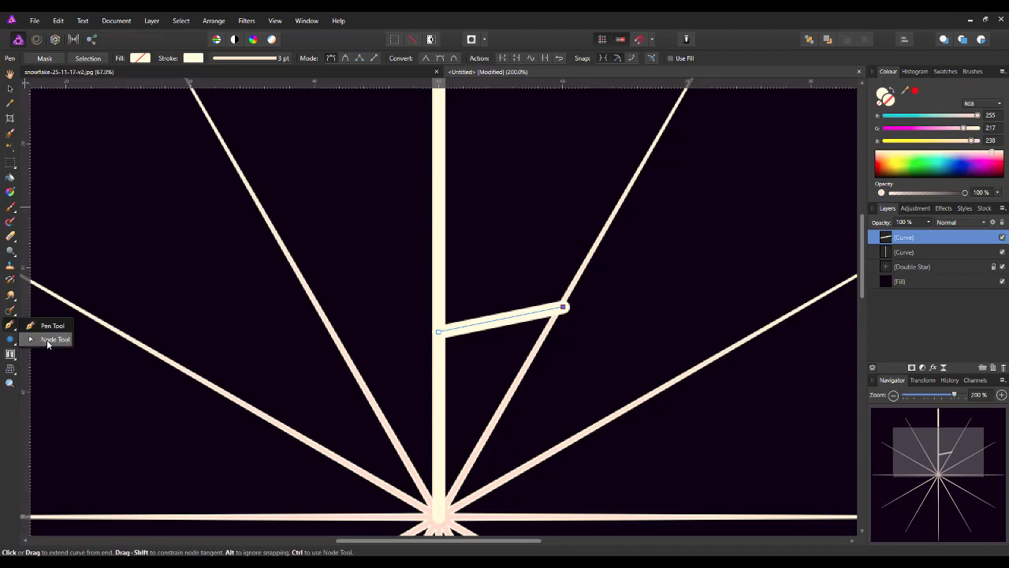
click(49, 341)
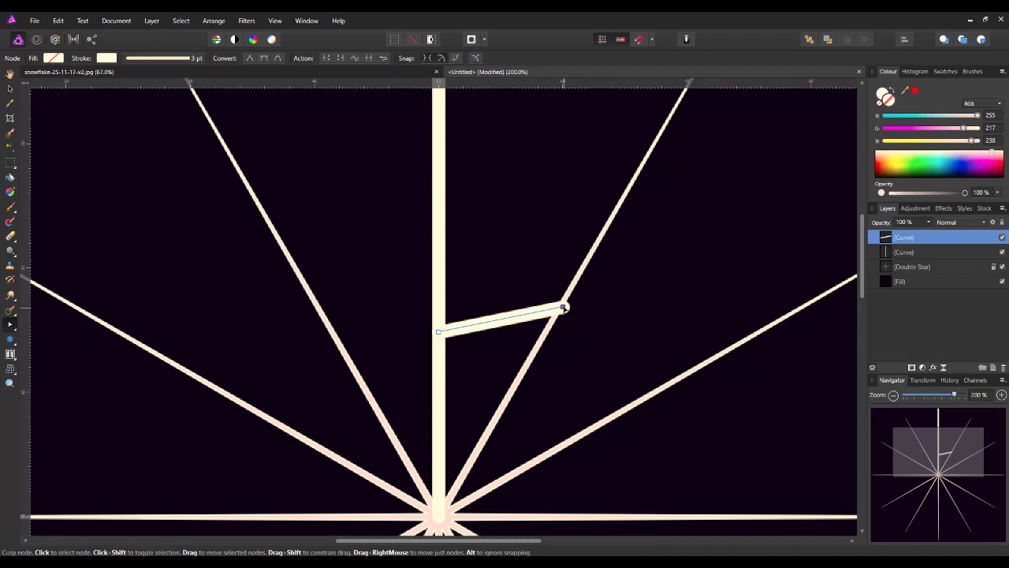
drag(564, 307, 556, 311)
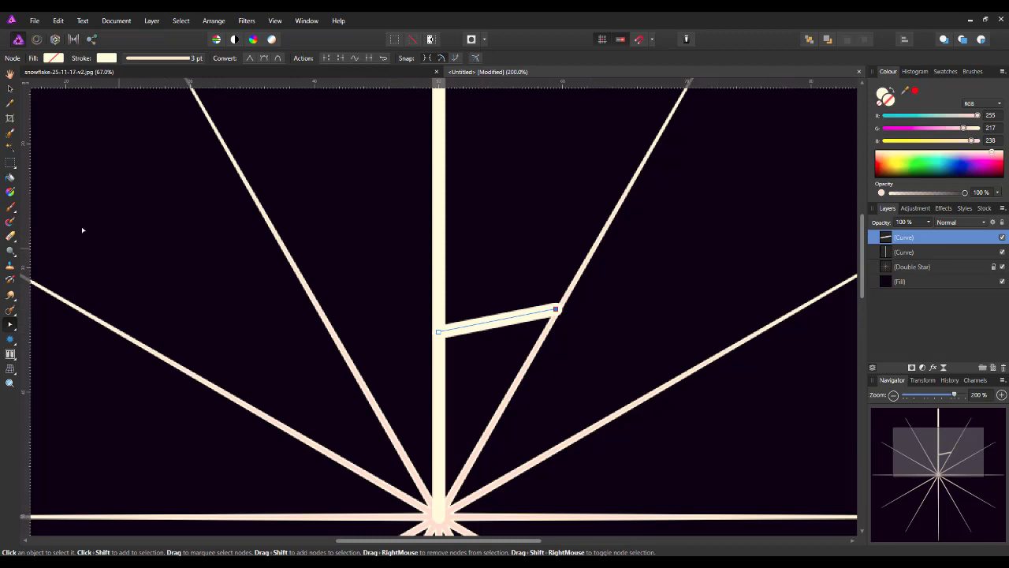
Duplicate the branch, flip the copy horizontally and move it to the left of the vertical line as a mirrored counterpart.
right_click(918, 242)
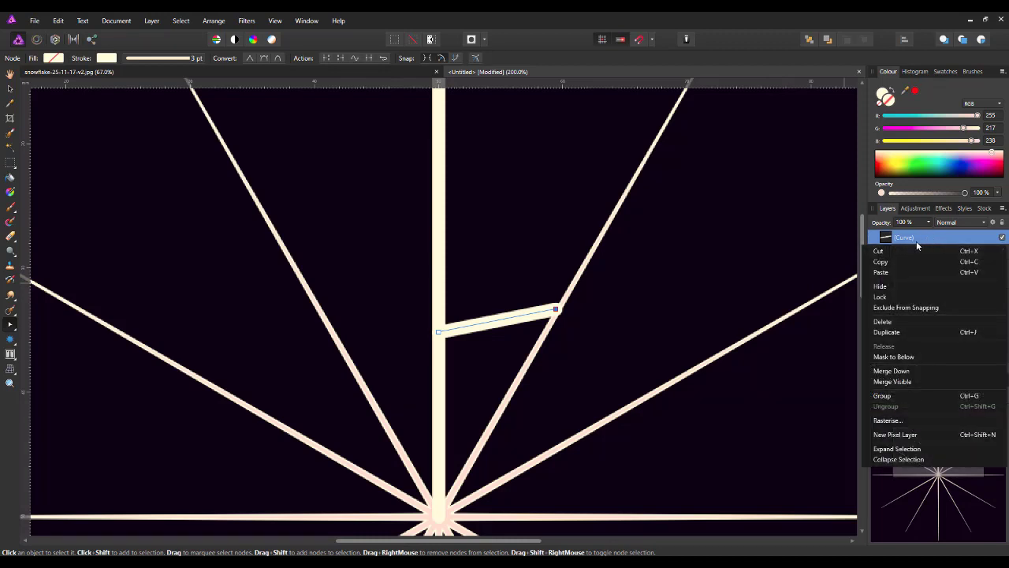
click(900, 334)
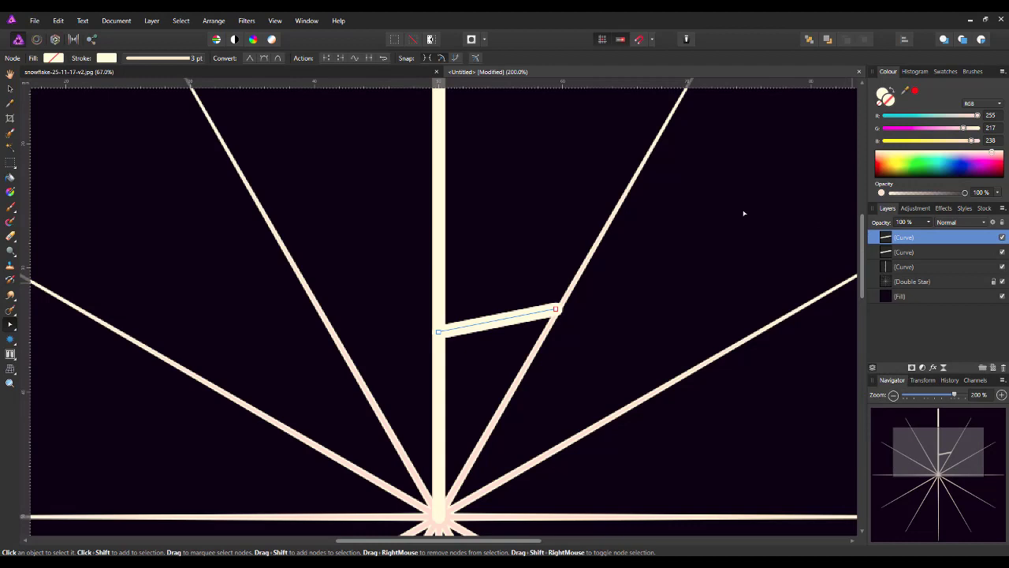
click(221, 24)
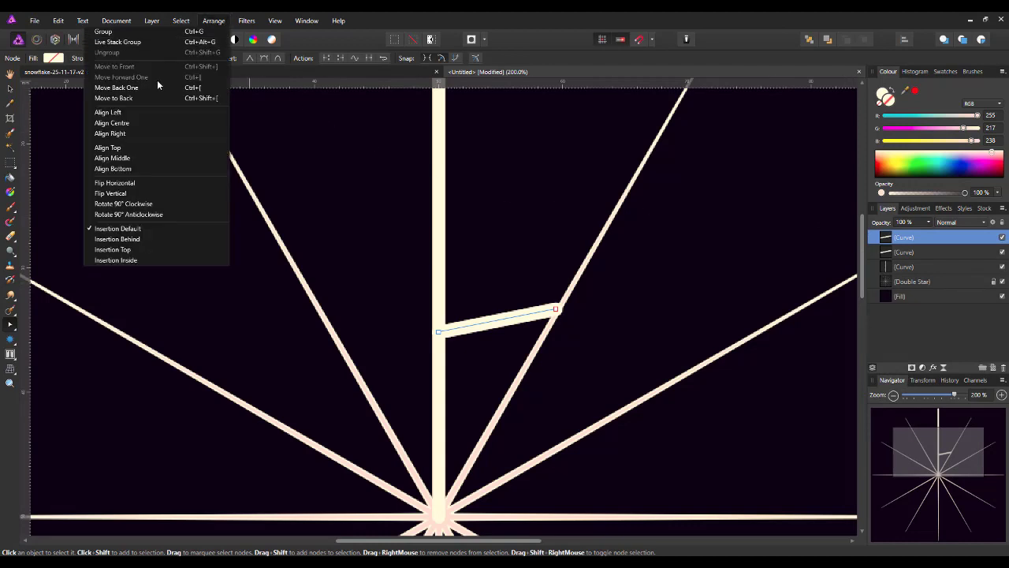
click(114, 185)
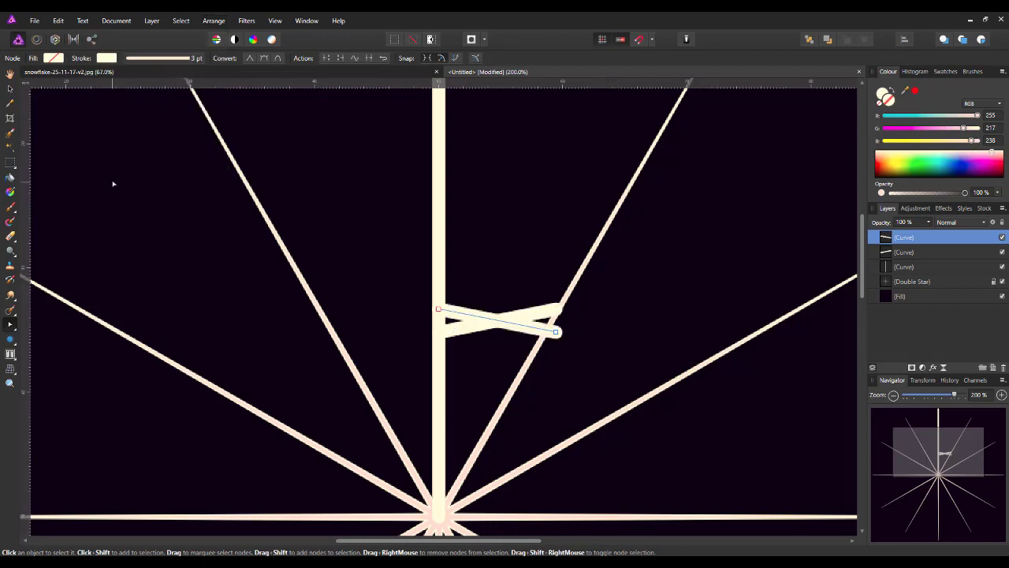
click(10, 88)
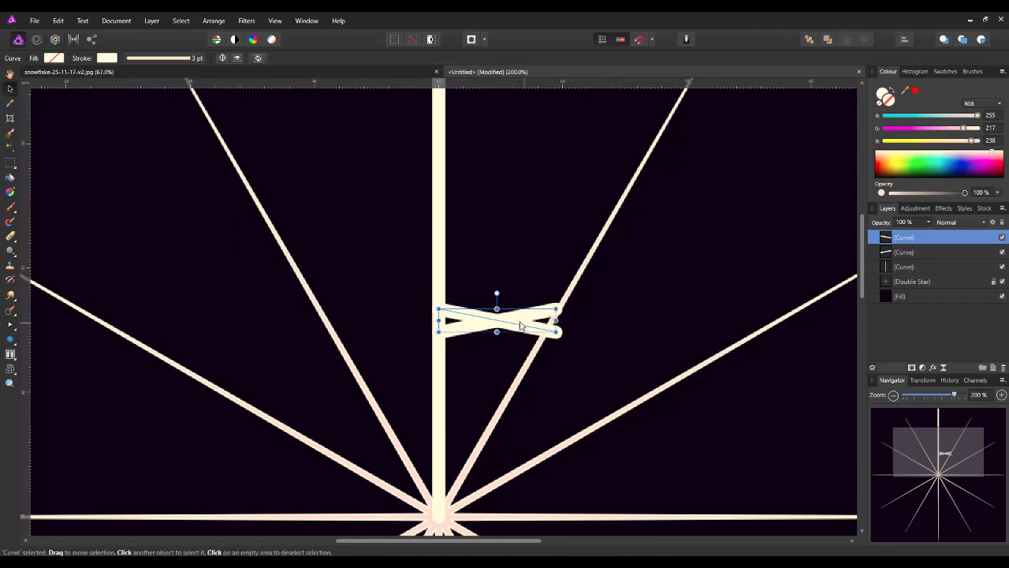
drag(511, 325, 399, 326)
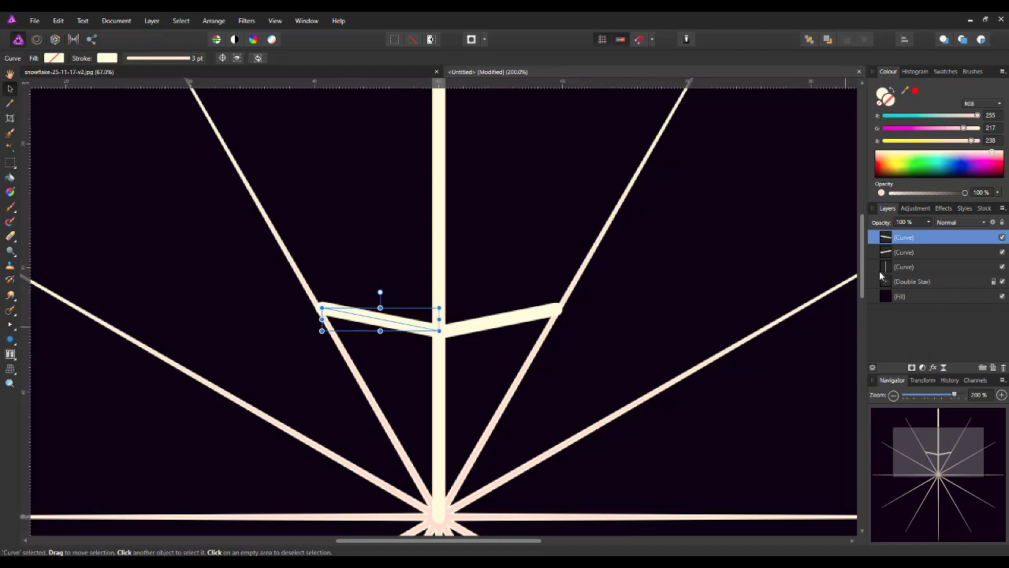
Draw a longer Pen branch about 11 mm above the first pair, from the vertical line to the right diagonal spoke.
drag(864, 256, 864, 221)
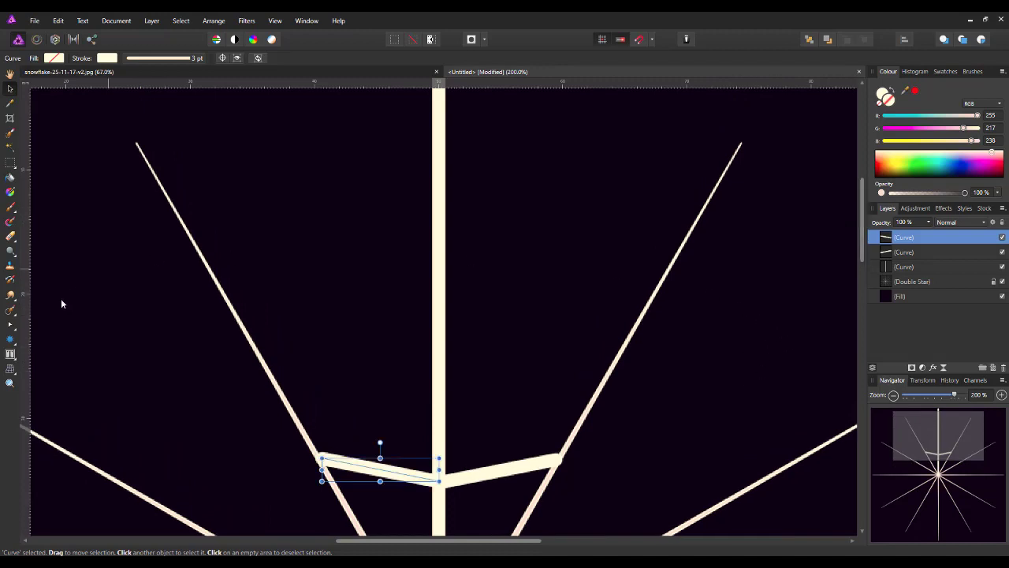
click(13, 337)
click(37, 329)
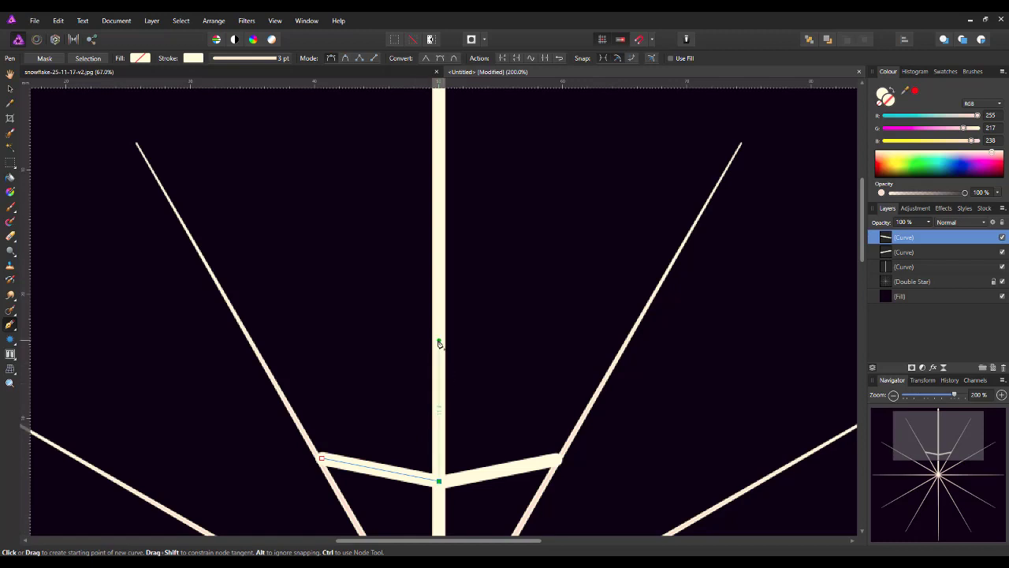
mouse_move(440, 340)
mouse_down()
mouse_move(578, 347)
mouse_move(439, 340)
mouse_up()
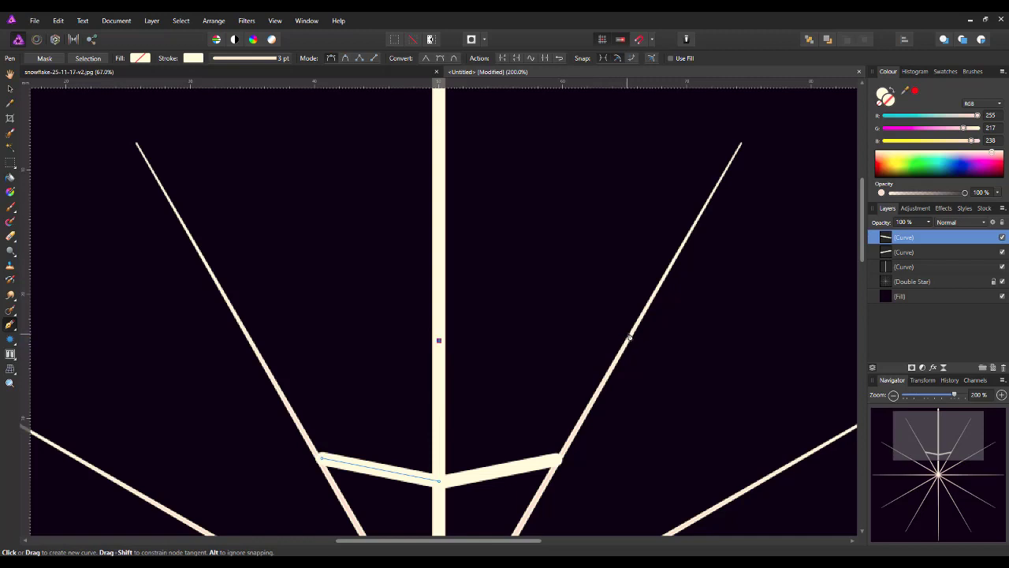
click(636, 329)
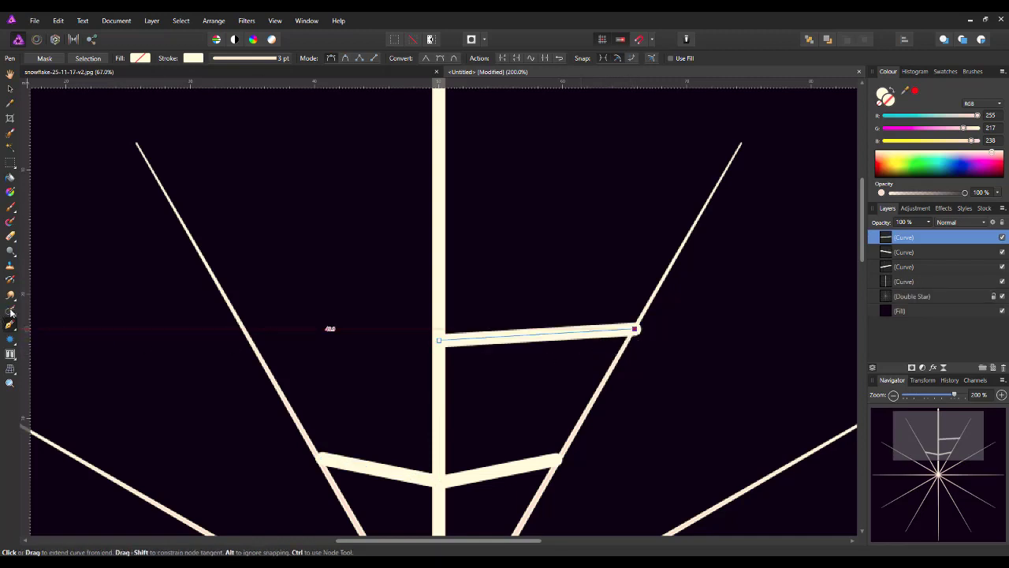
Move the longer right branch's outer end node slightly up and inward along the diagonal spoke with the Node tool.
click(15, 333)
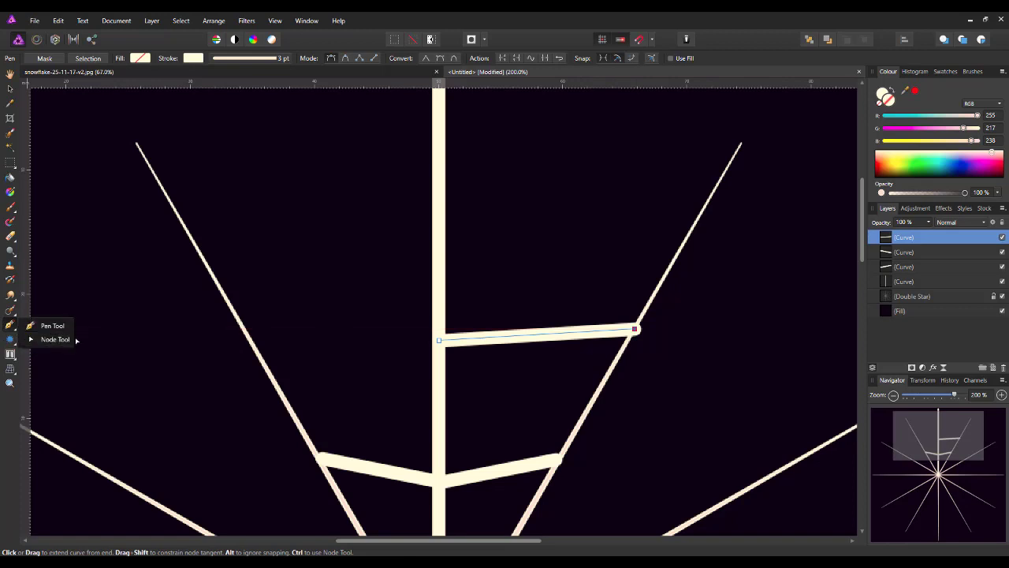
click(46, 339)
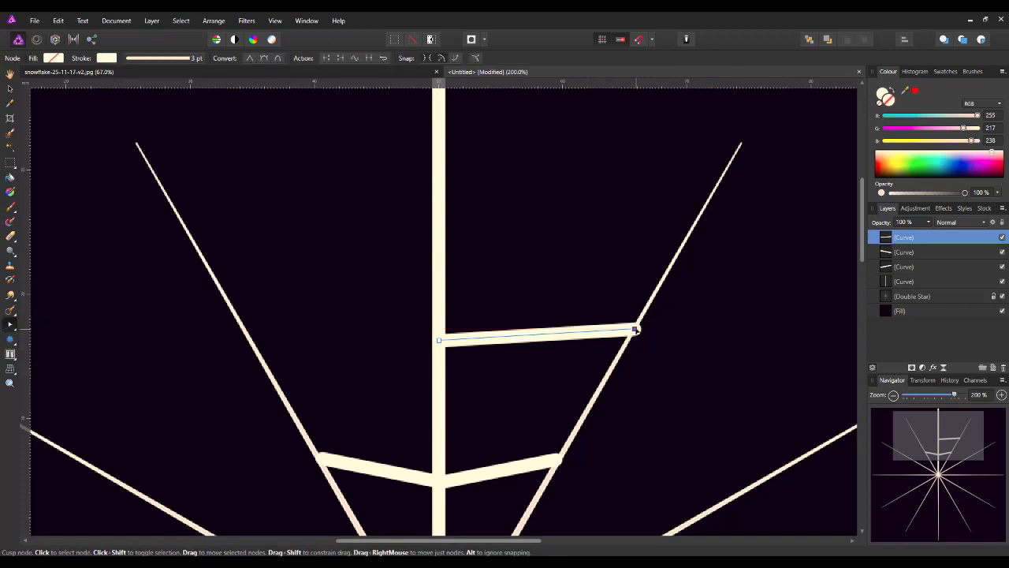
drag(636, 330, 633, 324)
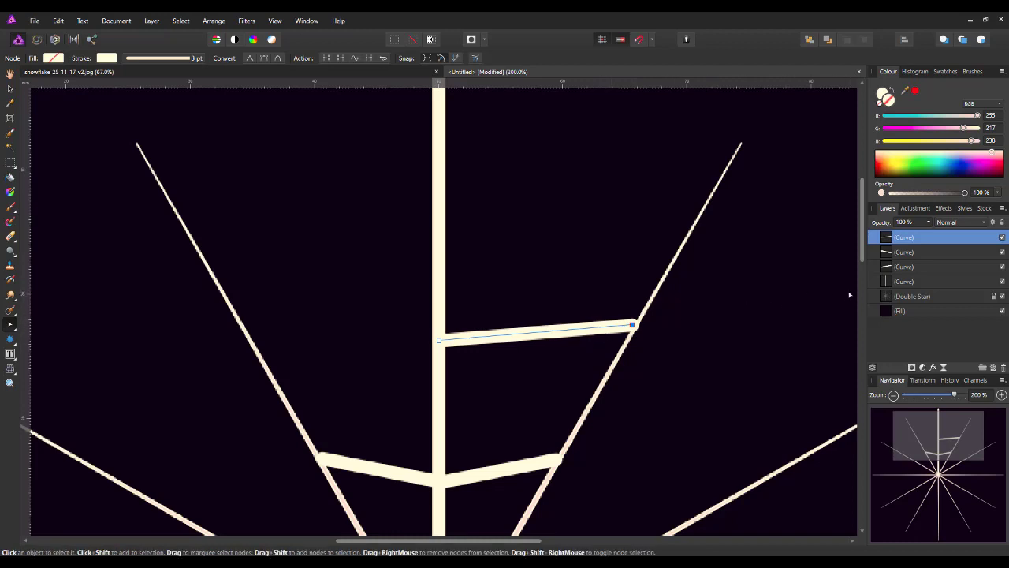
Duplicate the longer branch, flip the copy horizontally and align it on the left of the vertical line as a mirrored counterpart.
right_click(931, 240)
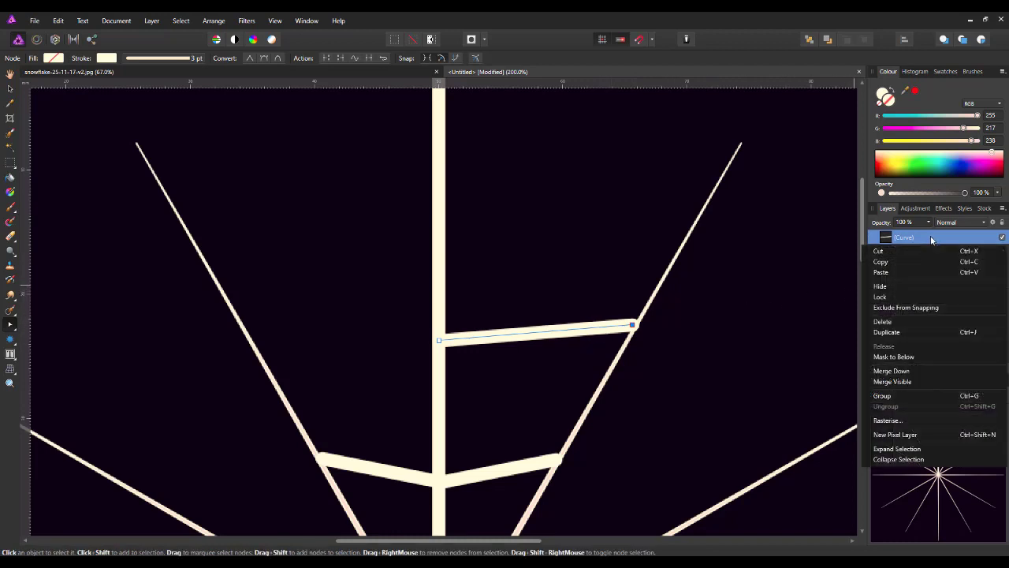
click(899, 331)
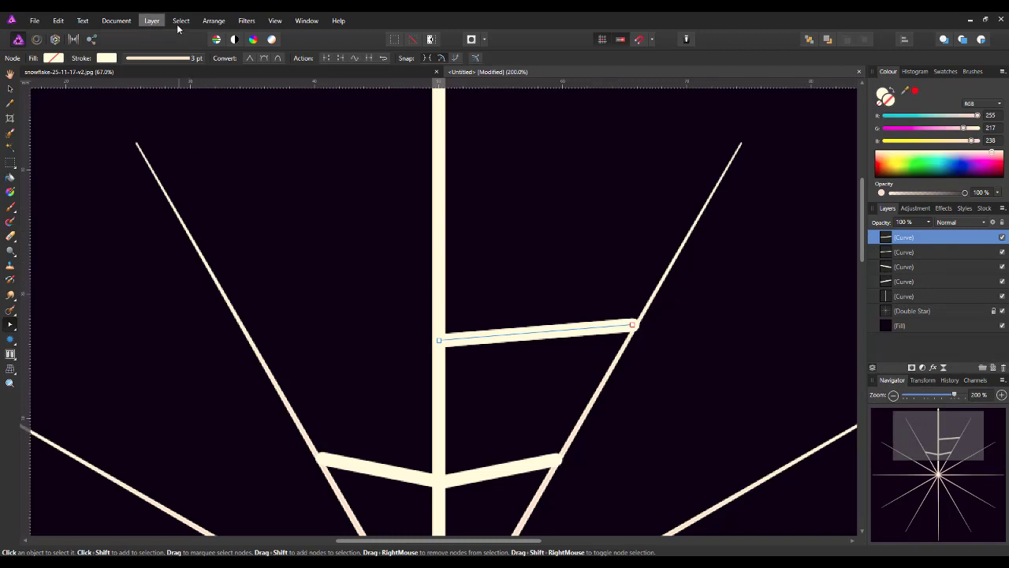
click(212, 22)
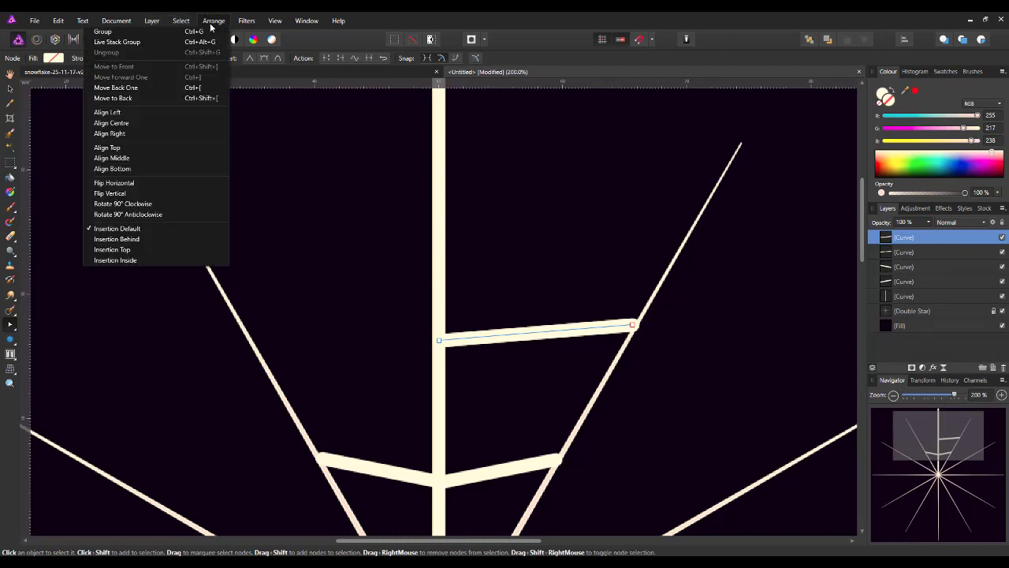
click(113, 186)
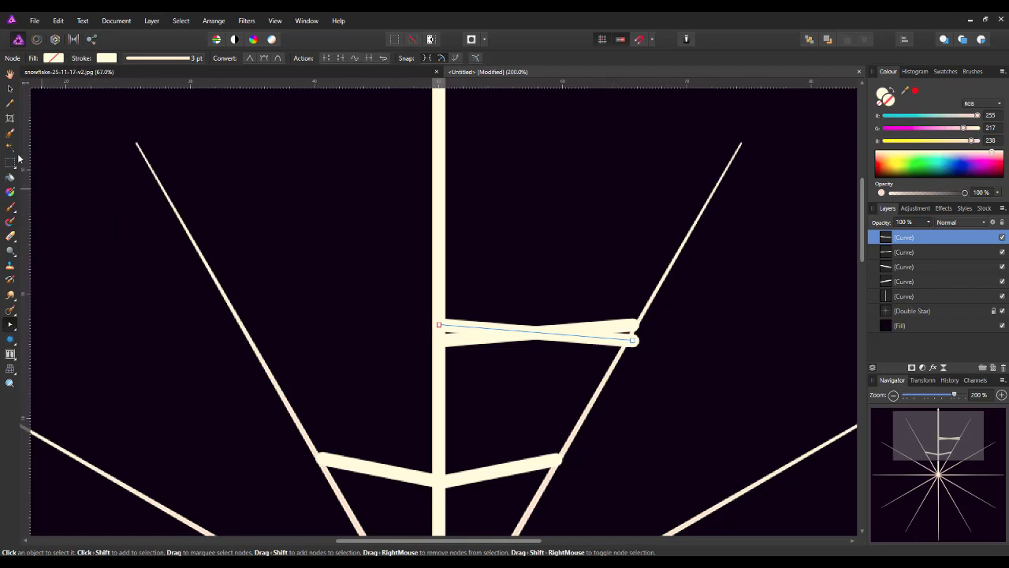
click(10, 87)
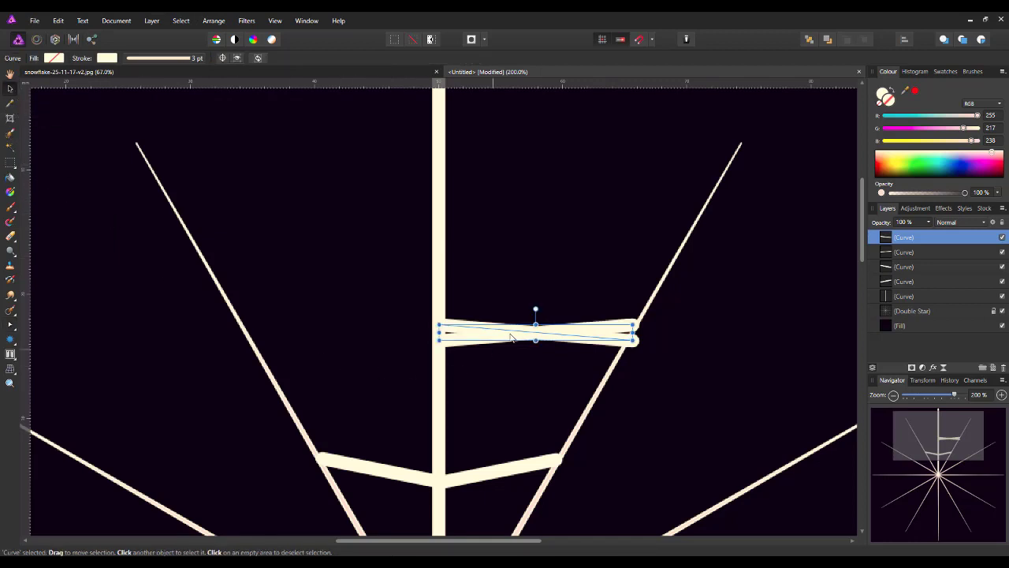
drag(552, 337, 359, 334)
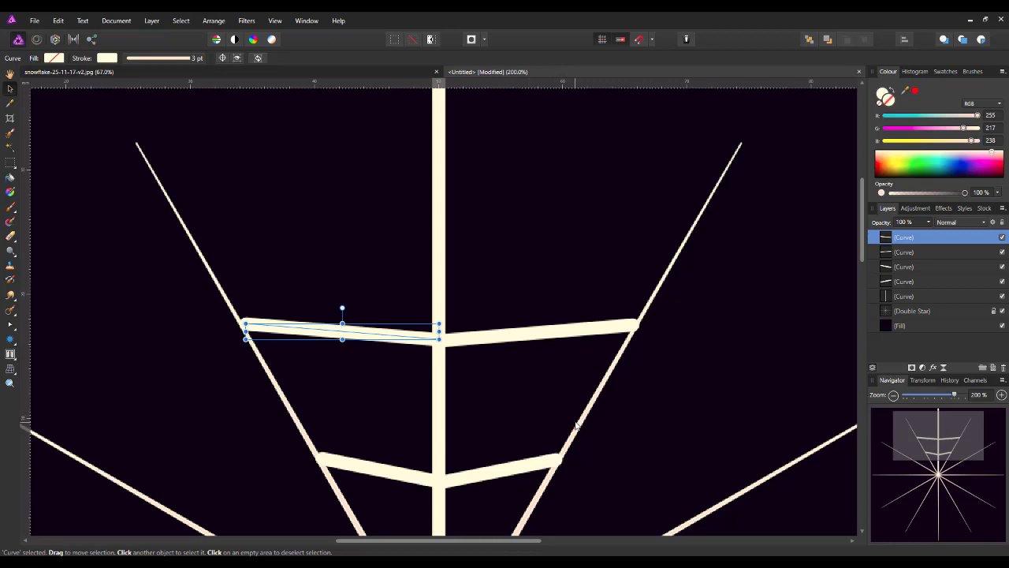
key(Down)
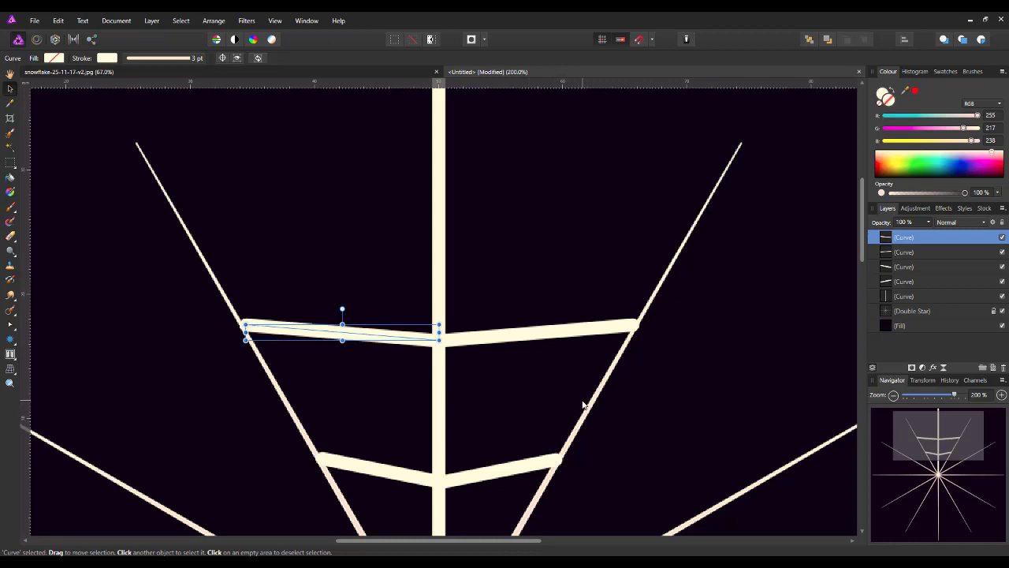
key(Left)
Set the number of points of the locked double star guide to 12.
drag(955, 396, 949, 397)
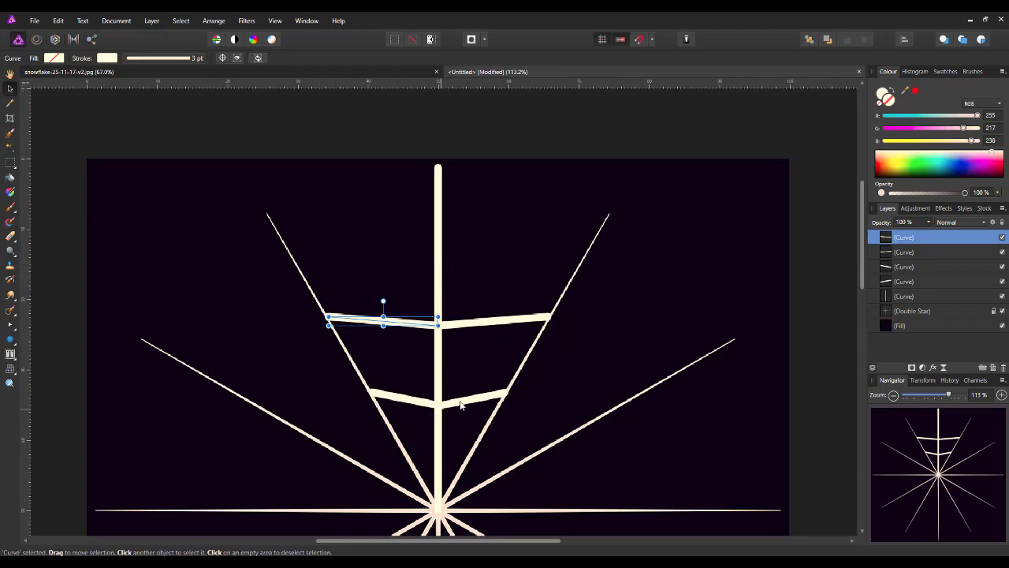
click(946, 312)
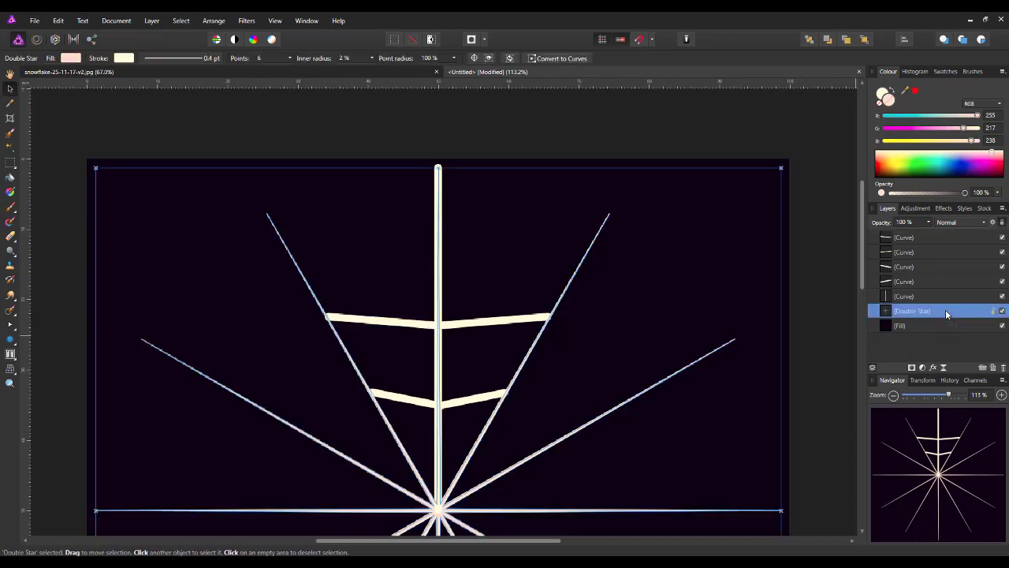
click(259, 58)
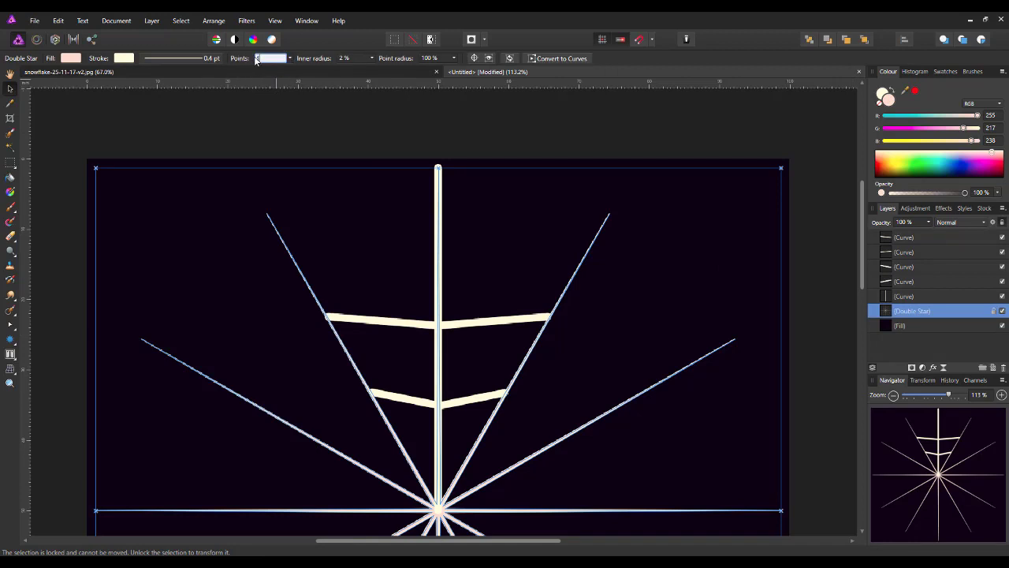
text(12)
key(Return)
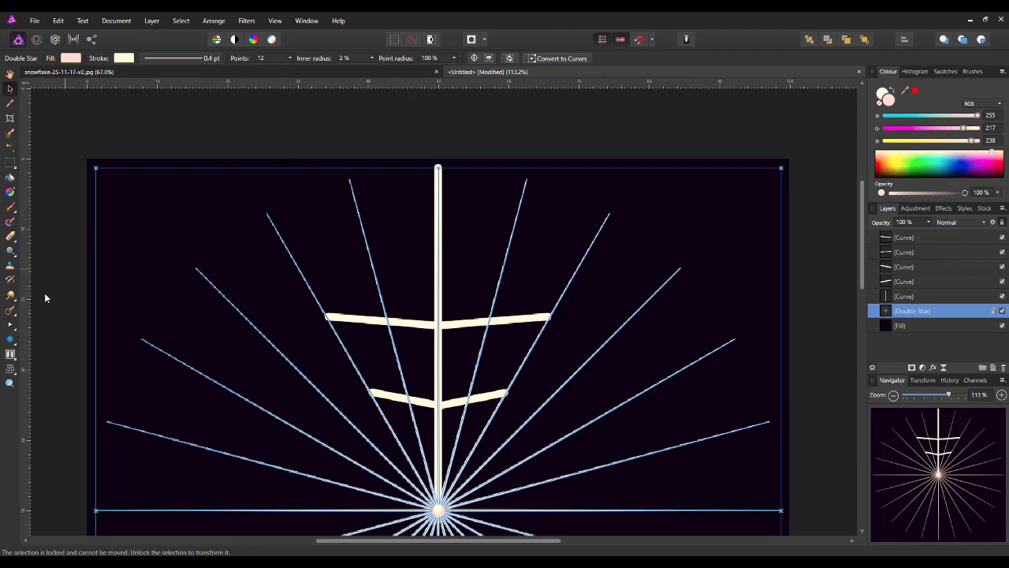
Set the double star guide's stroke width to 0.3 pt using the Pen tool's stroke settings.
click(13, 326)
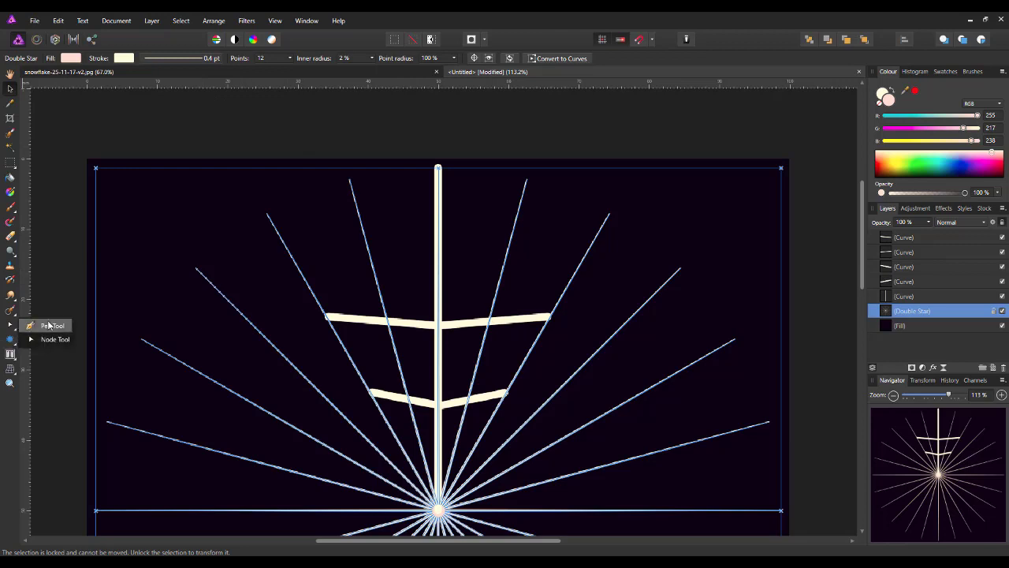
click(49, 326)
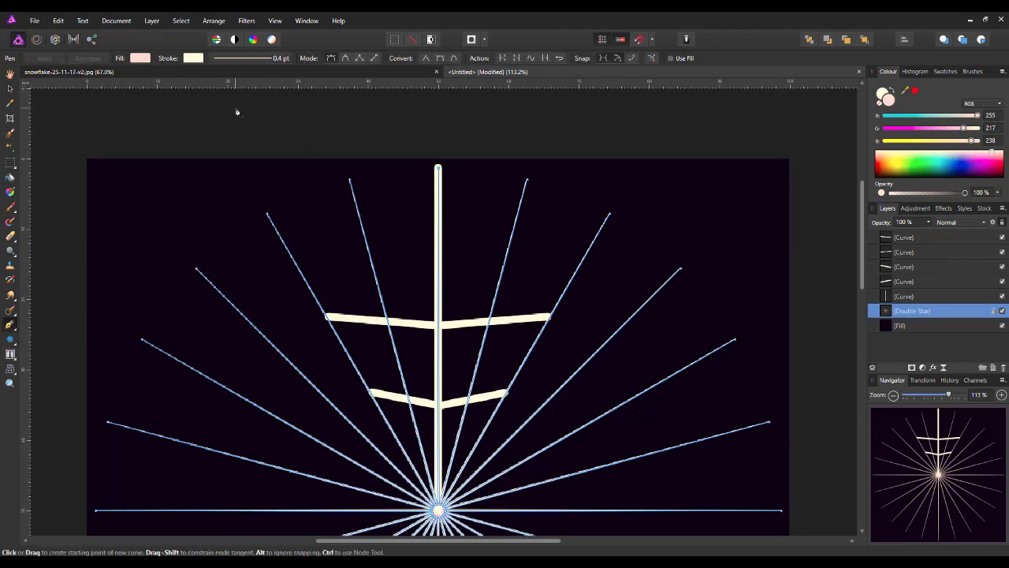
click(284, 62)
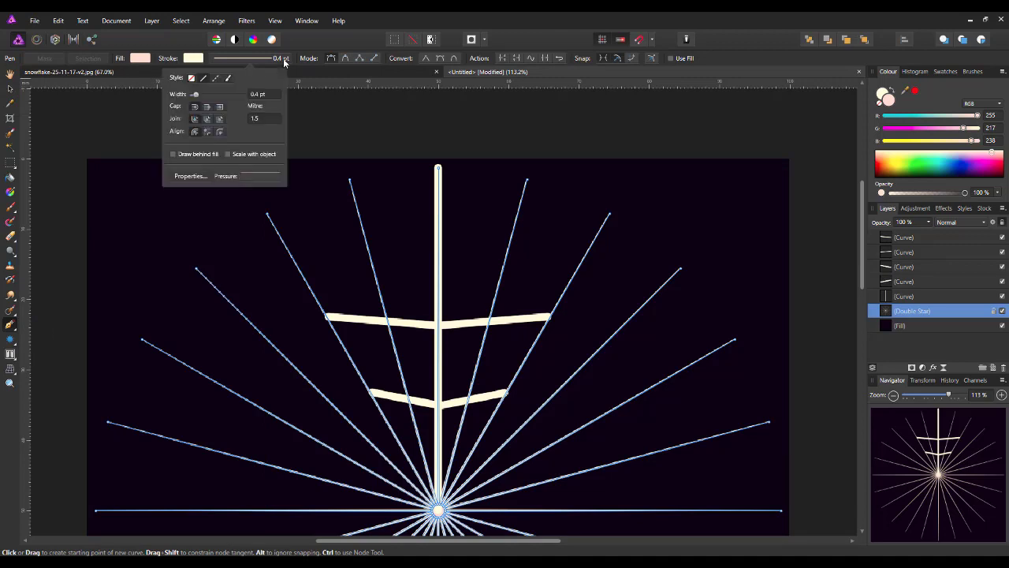
click(196, 95)
mouse_move(196, 96)
mouse_down()
mouse_move(206, 95)
mouse_move(195, 95)
mouse_up()
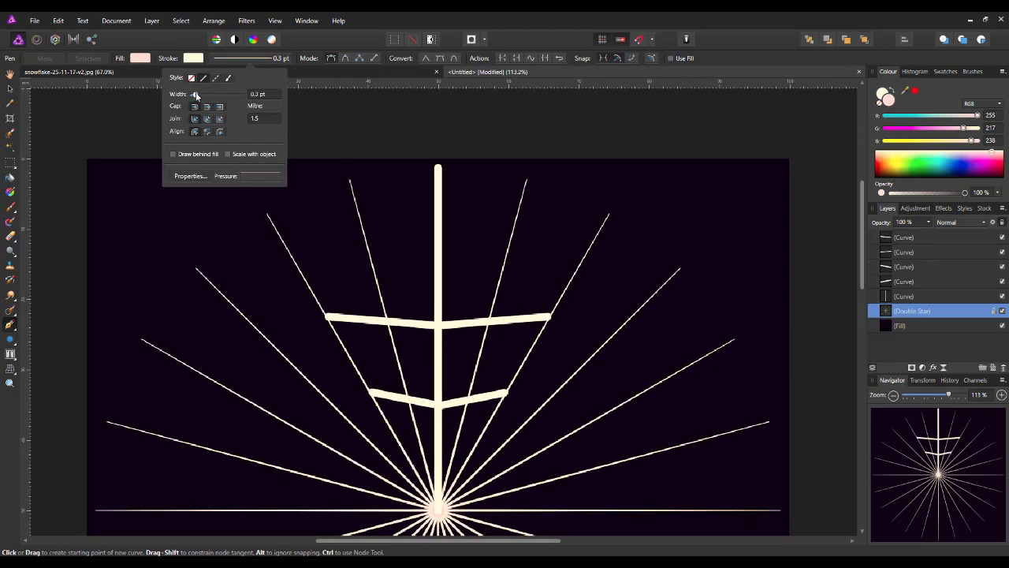
Try a 2 pt stroke on the longer left branch, and set its width back to 3 pt.
click(920, 238)
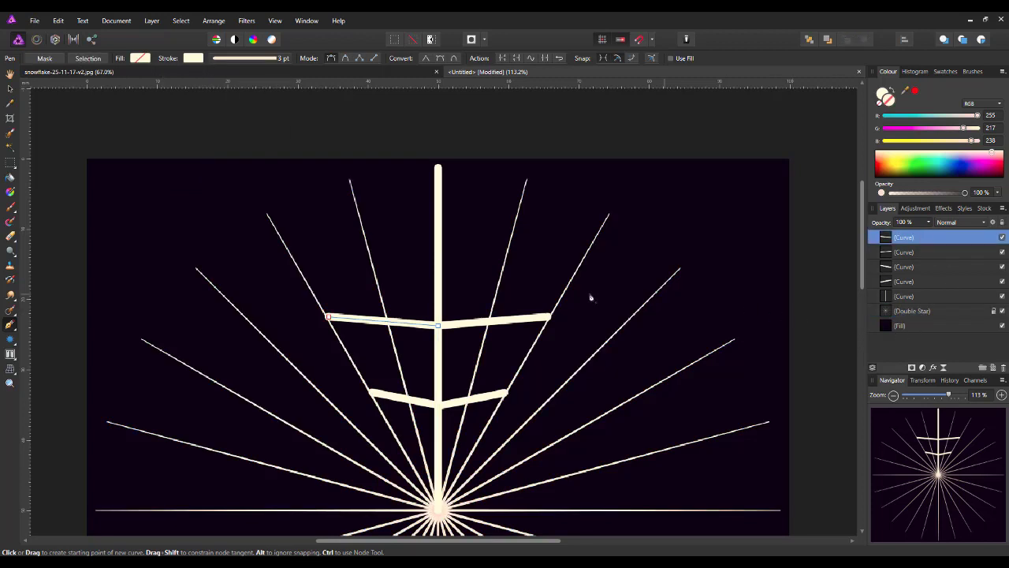
click(281, 61)
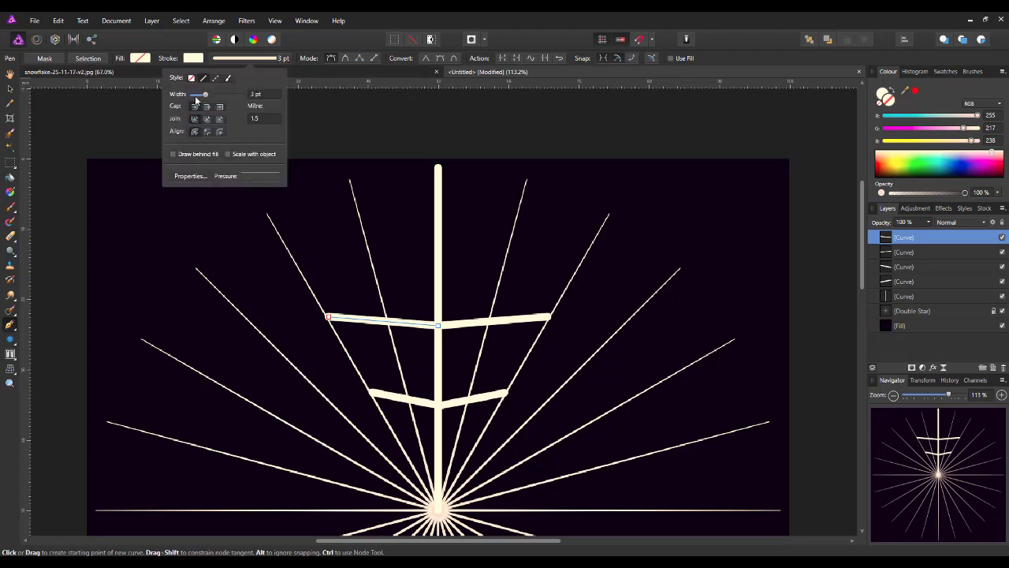
drag(205, 96, 205, 95)
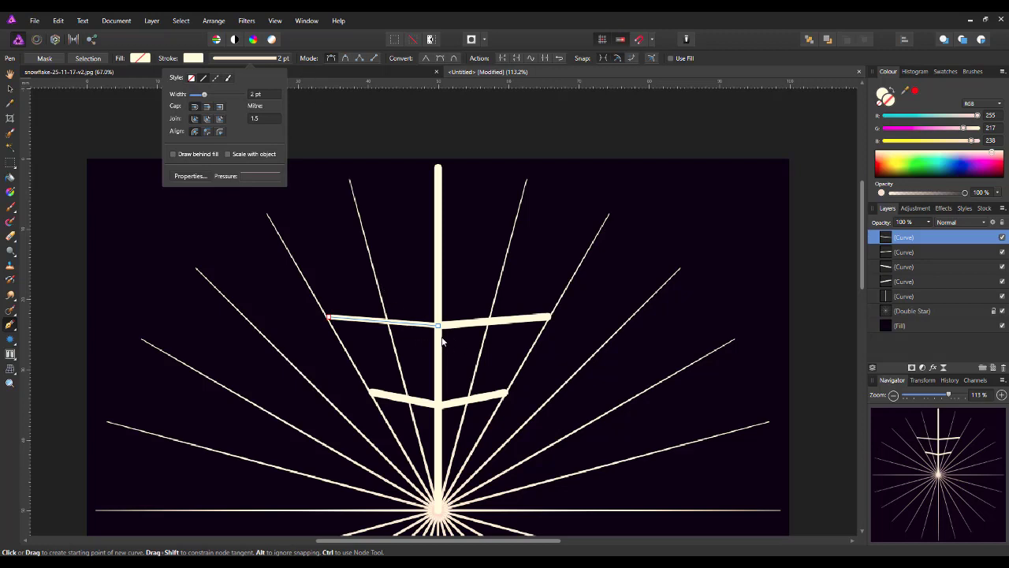
click(256, 95)
text(3)
key(Return)
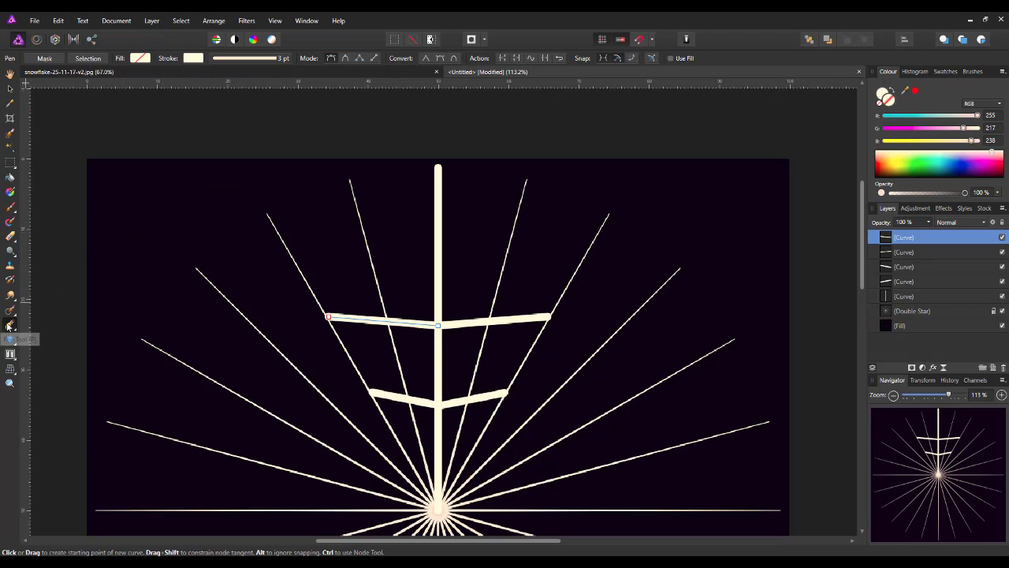
Draw a Pen branch about 8 mm above the second pair, from the vertical line to the nearest right spoke, with a 2 pt stroke.
click(438, 272)
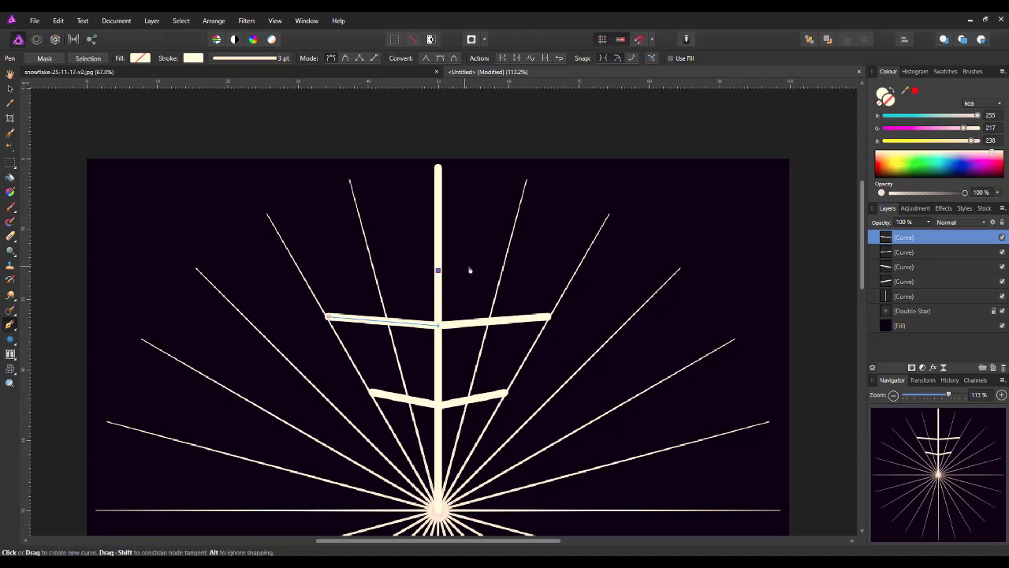
click(507, 254)
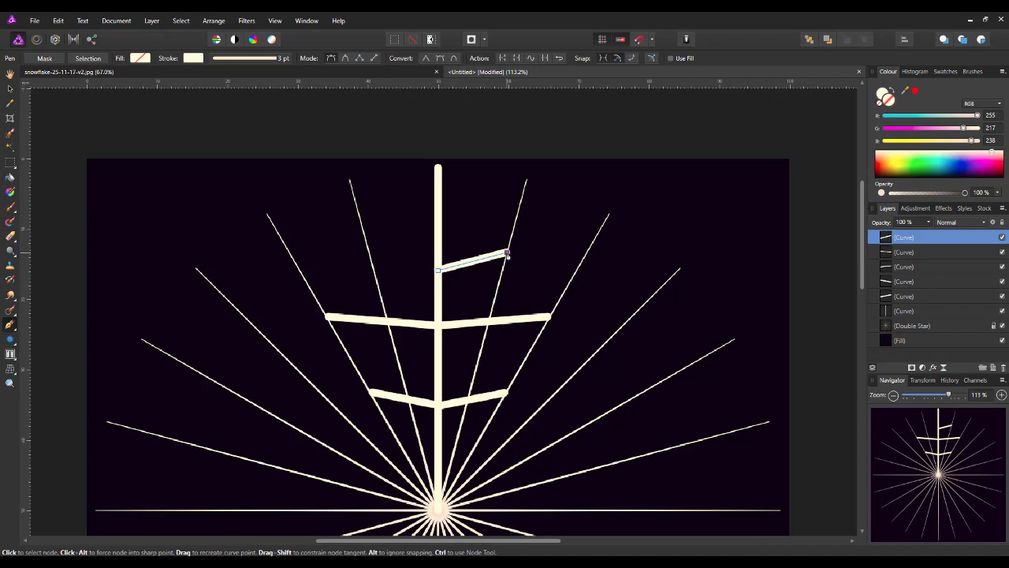
click(281, 60)
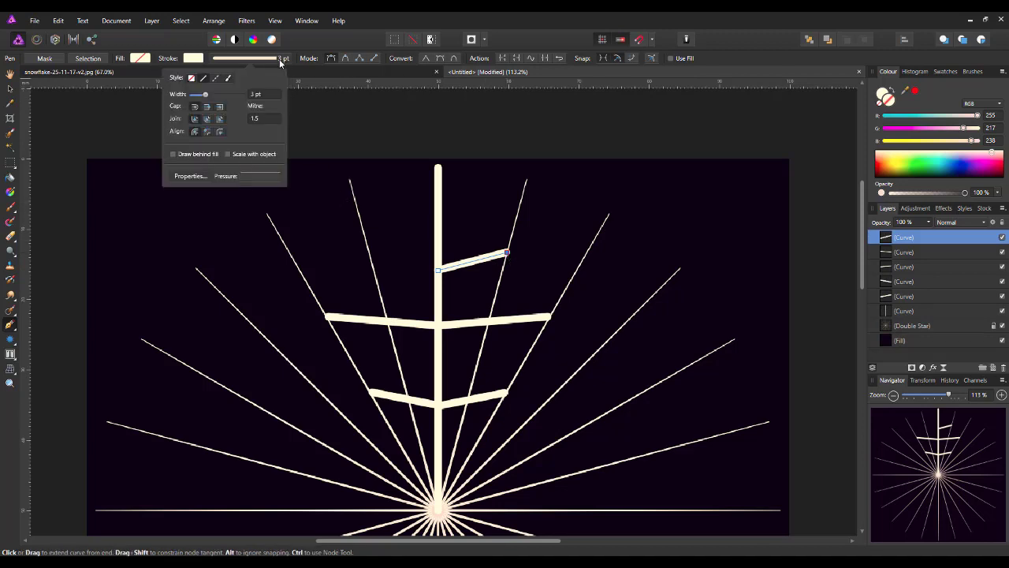
click(257, 95)
text(2)
key(Return)
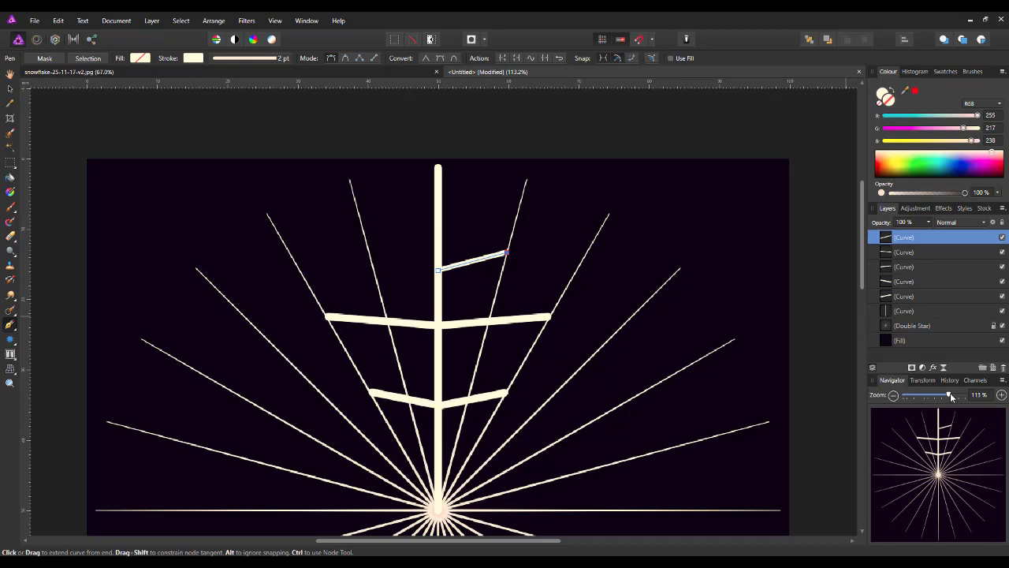
Duplicate the 2 pt branch, flip the copy horizontally and align it left of the vertical line to mirror the original.
drag(950, 394, 954, 394)
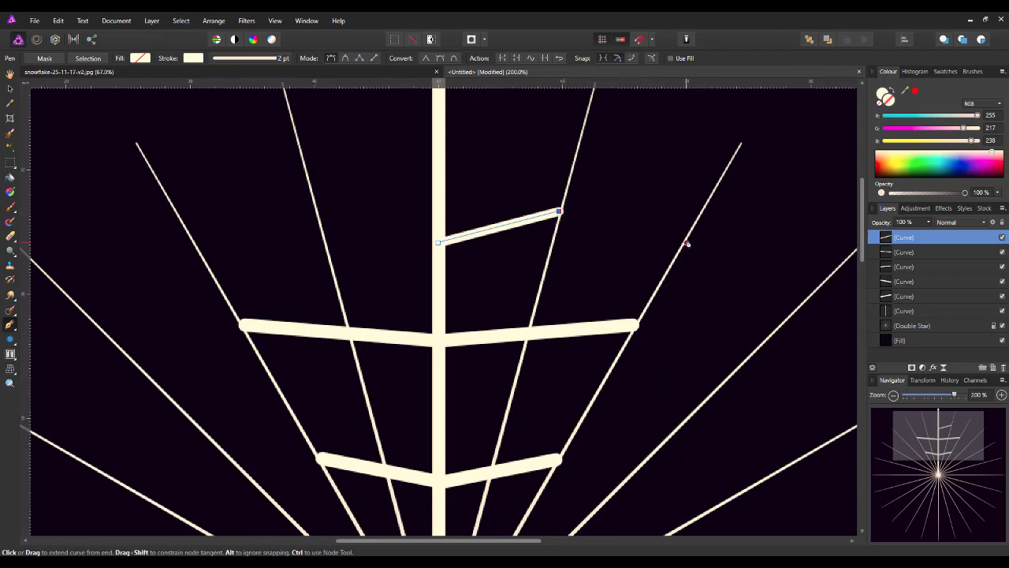
right_click(916, 237)
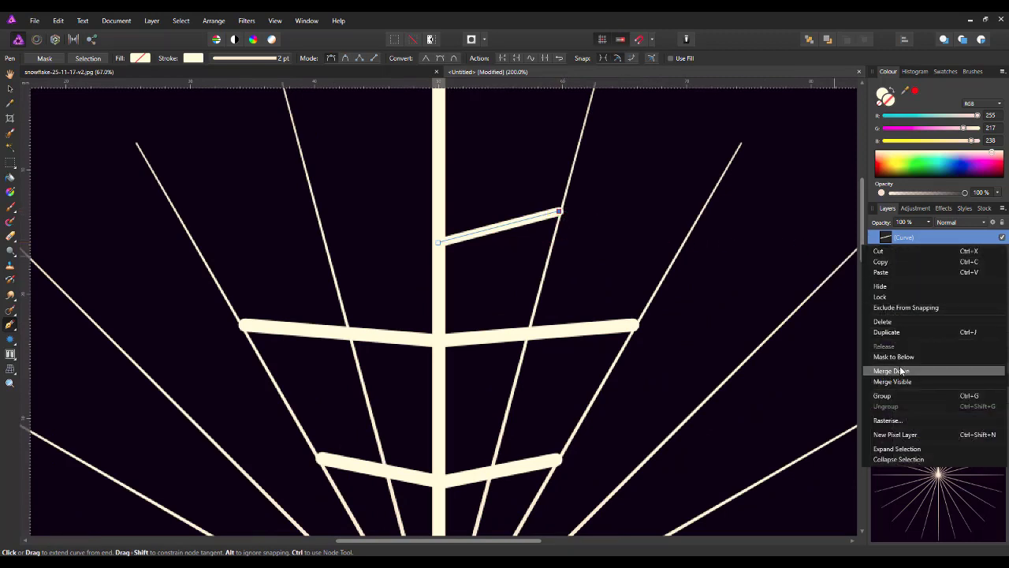
click(897, 333)
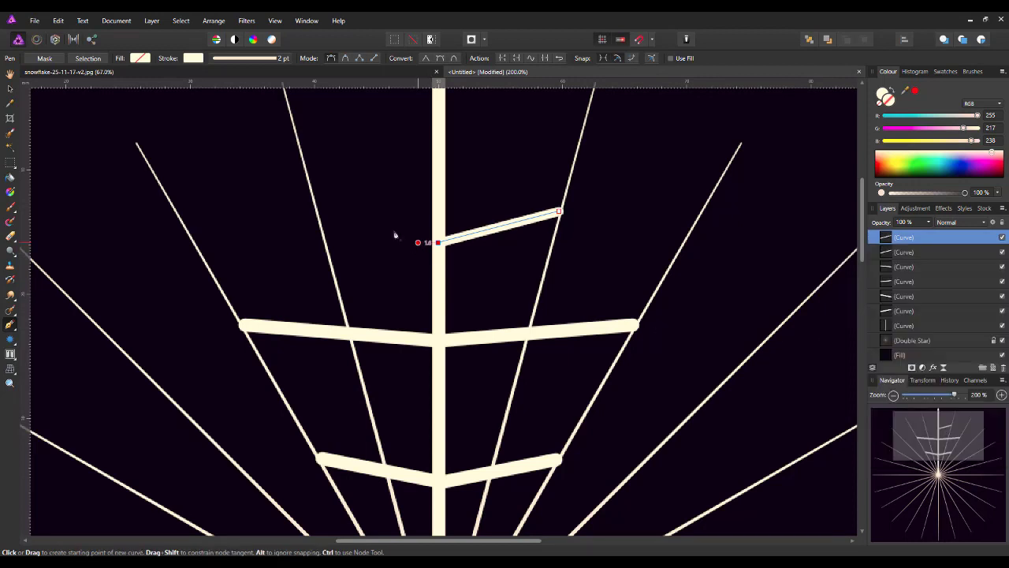
click(215, 21)
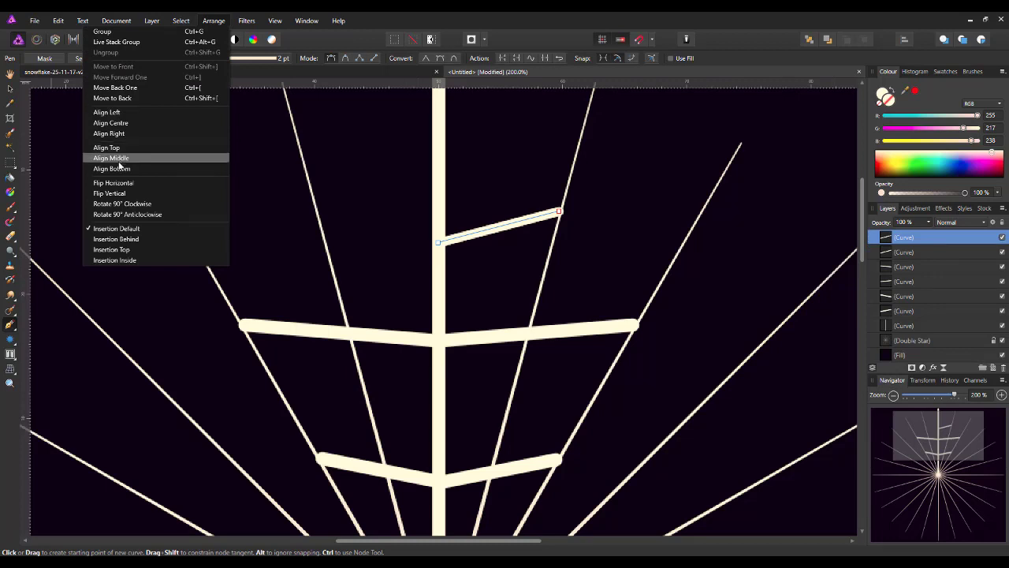
click(118, 183)
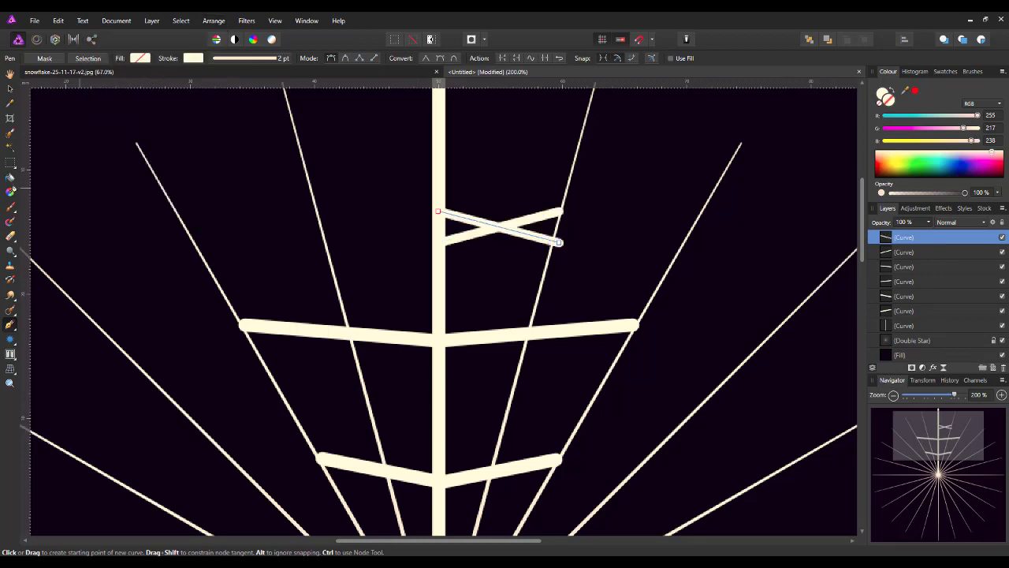
click(10, 88)
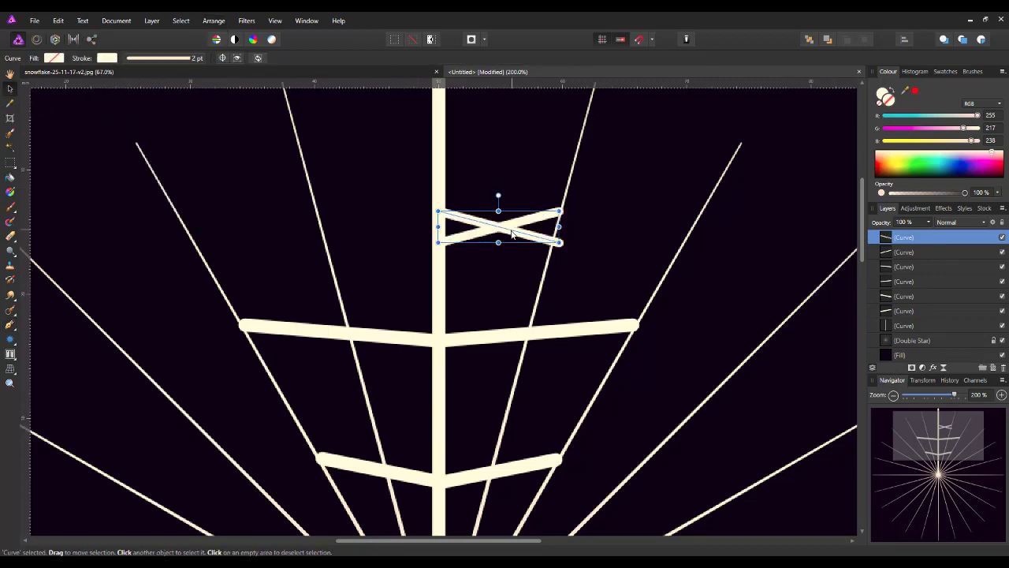
drag(512, 234, 389, 232)
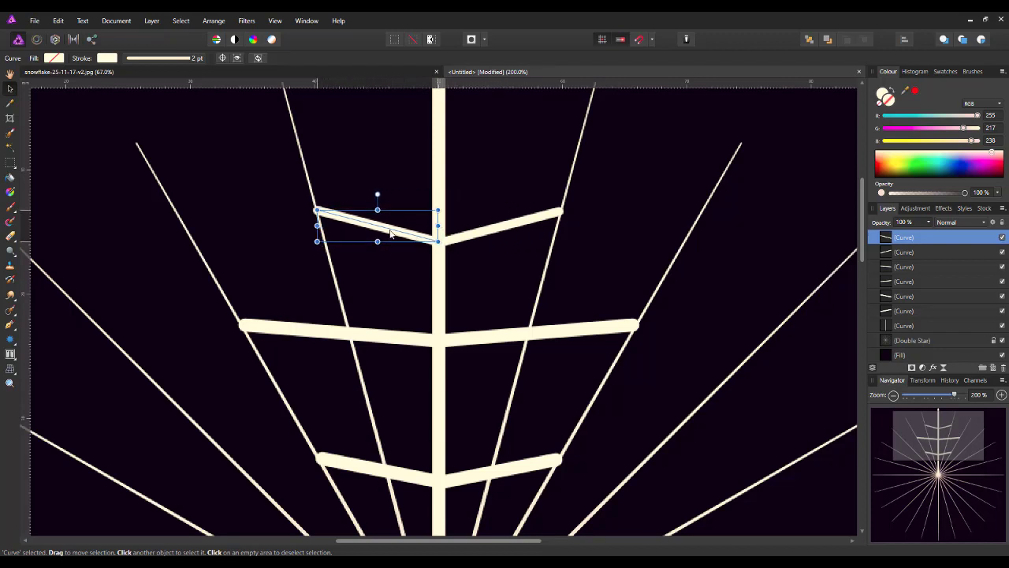
drag(389, 229, 389, 228)
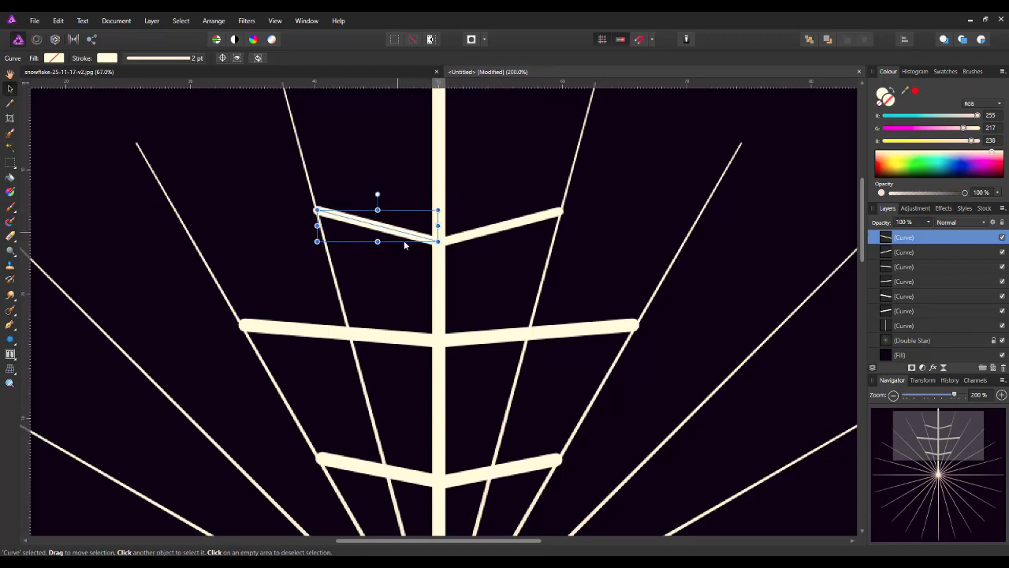
key(Down)
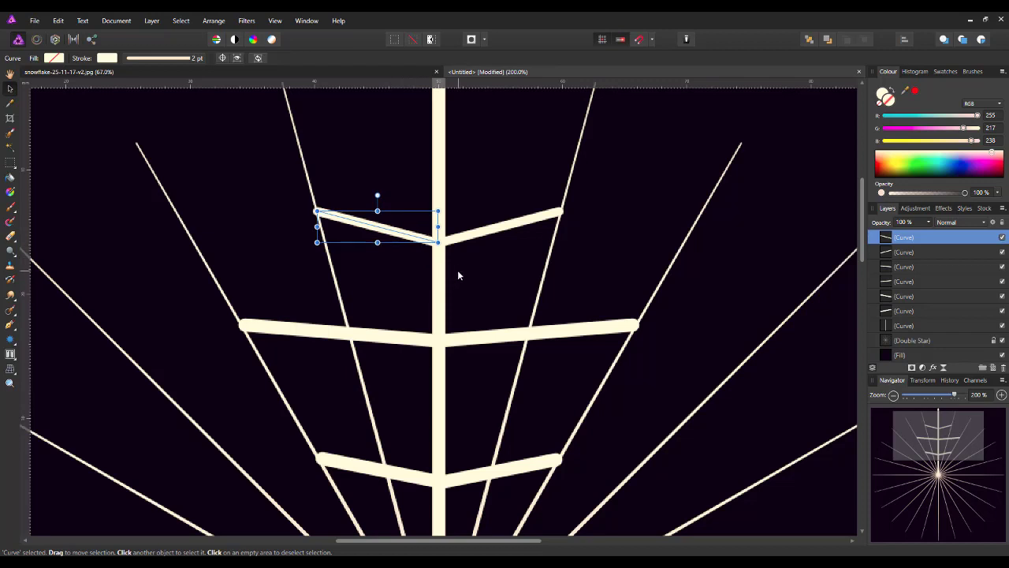
Nudge the mirrored 2 pt branch slightly to the right so its inner end meets the vertical line.
key(Right)
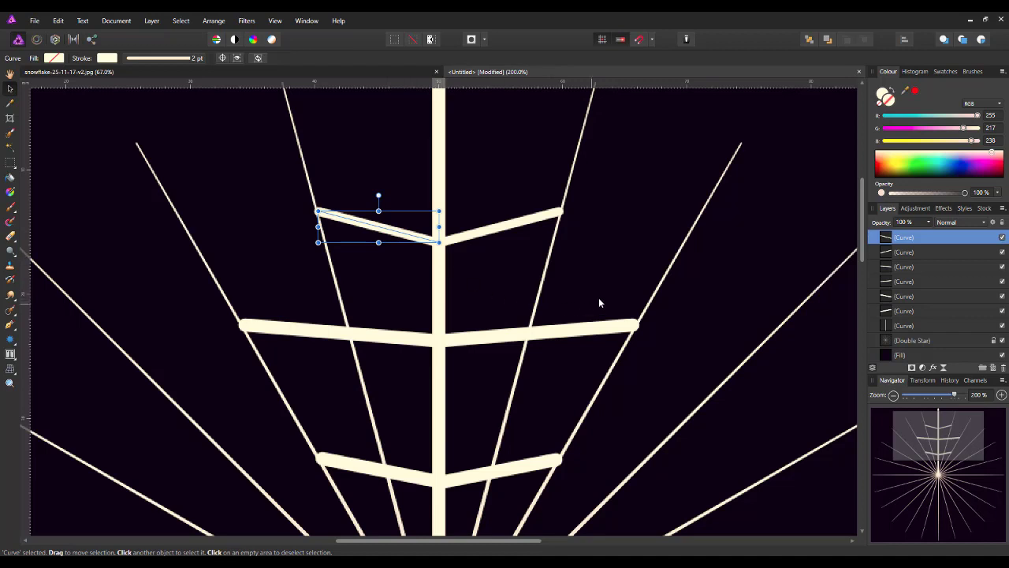
drag(858, 216, 858, 180)
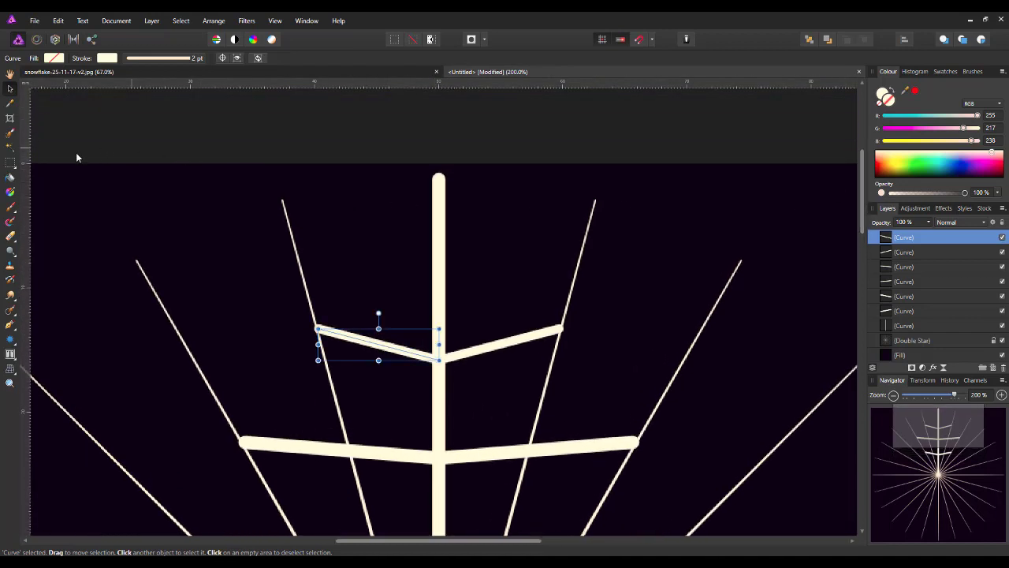
click(10, 326)
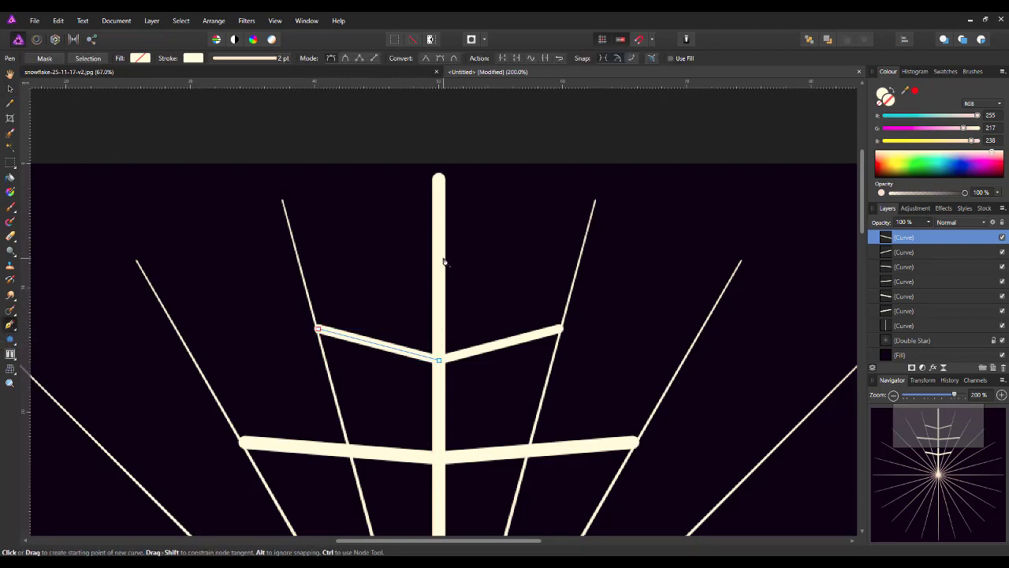
mouse_move(443, 257)
mouse_down()
mouse_move(534, 249)
mouse_move(439, 259)
mouse_up()
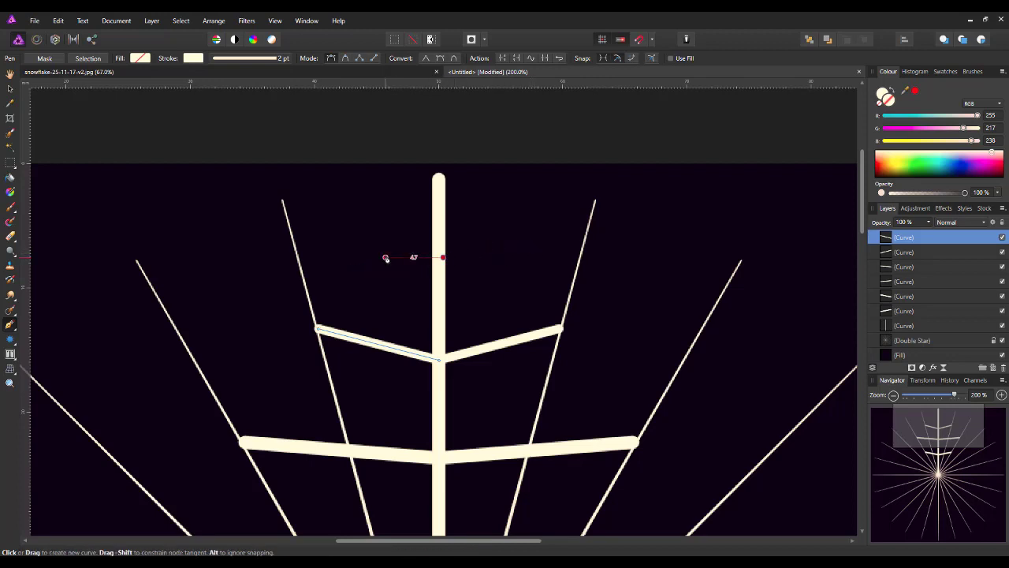
key(Escape)
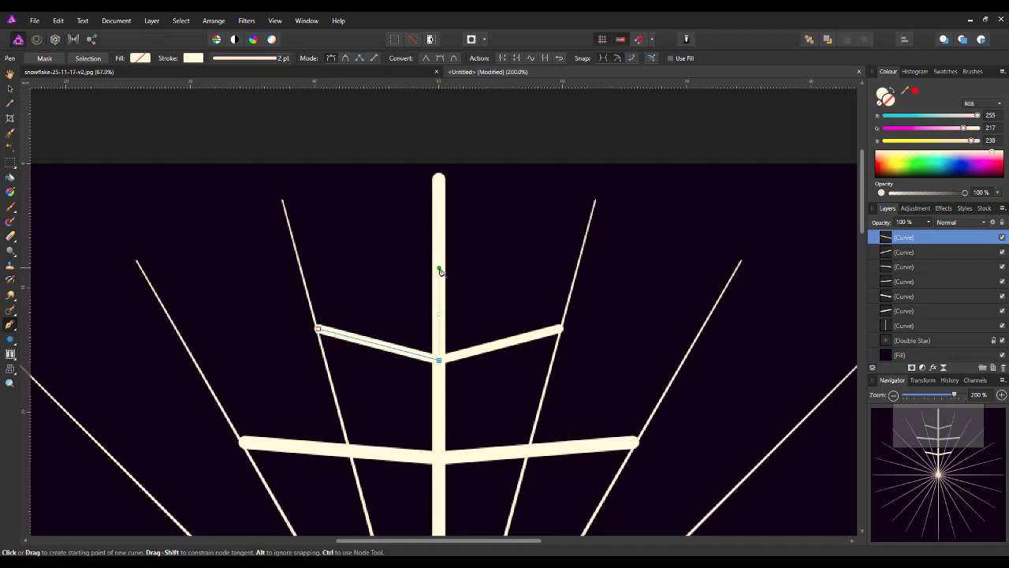
mouse_move(439, 270)
mouse_down()
mouse_move(525, 263)
mouse_move(439, 270)
mouse_up()
key(Escape)
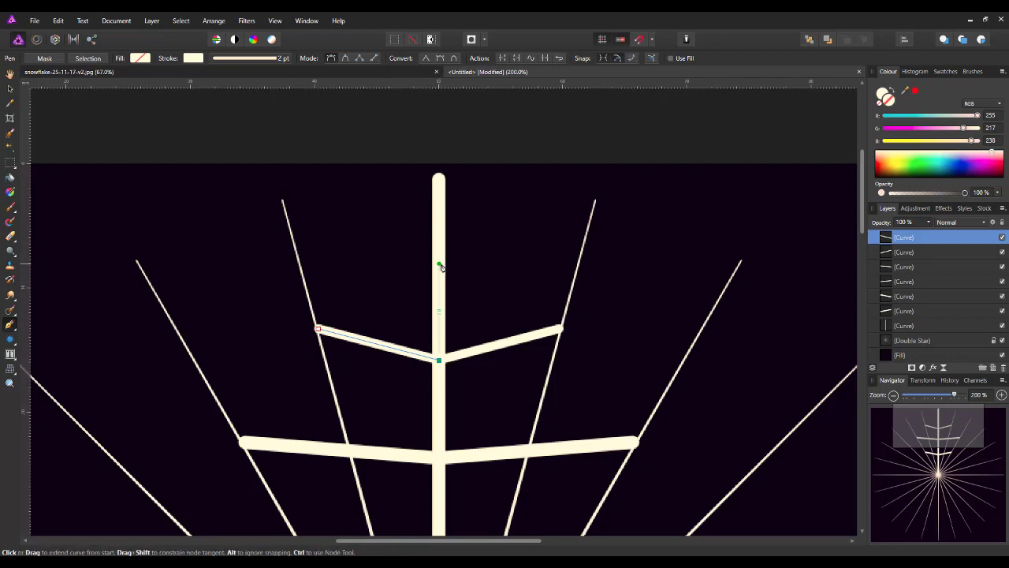
mouse_move(439, 264)
mouse_down()
mouse_move(509, 265)
mouse_move(442, 267)
mouse_up()
key(ctrl+z)
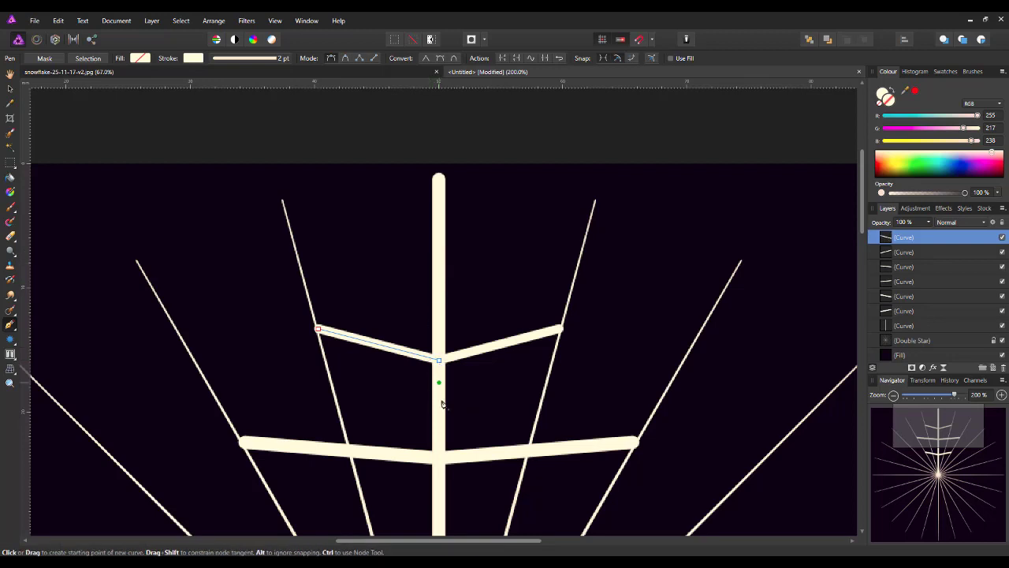
click(439, 265)
mouse_move(439, 268)
mouse_down()
mouse_move(484, 266)
mouse_move(457, 268)
mouse_up()
key(Escape)
click(9, 89)
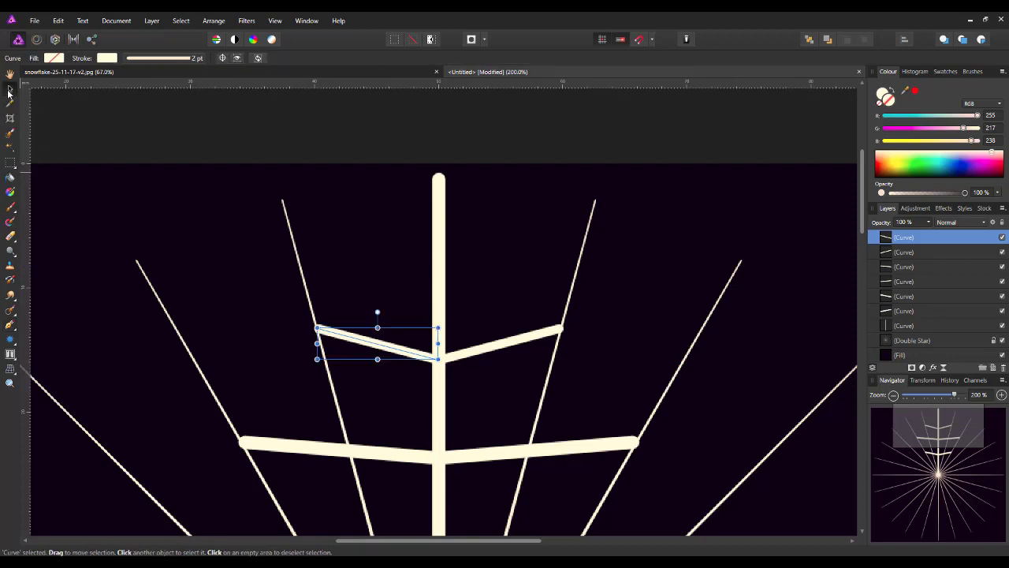
Draw a straight 2 pt branch with the Pen's Line mode about 7 mm above the third pair, from the vertical line to the nearest right spoke.
click(10, 326)
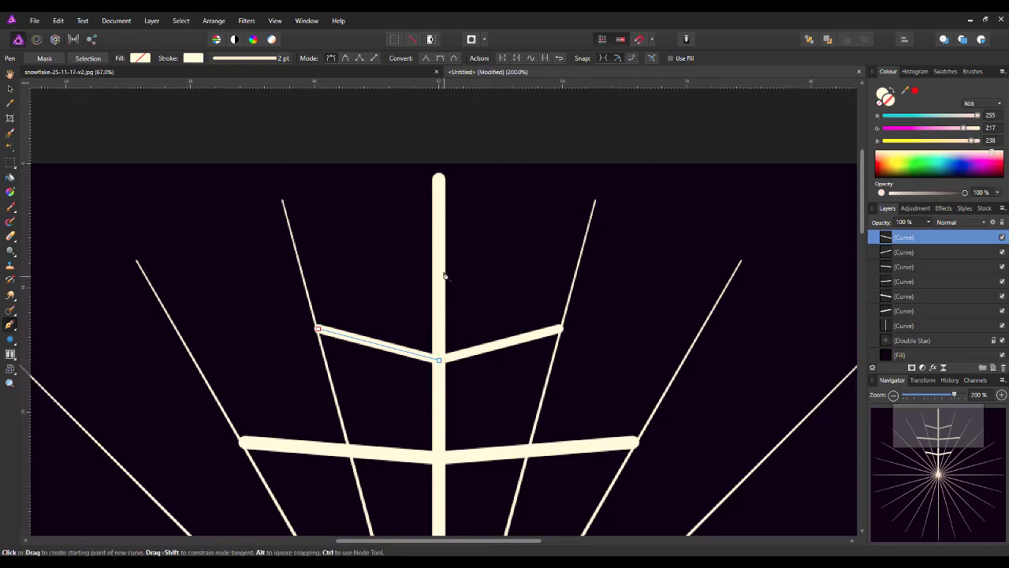
drag(438, 269, 486, 268)
key(Escape)
drag(862, 189, 862, 254)
scroll(449, 288, up, 6)
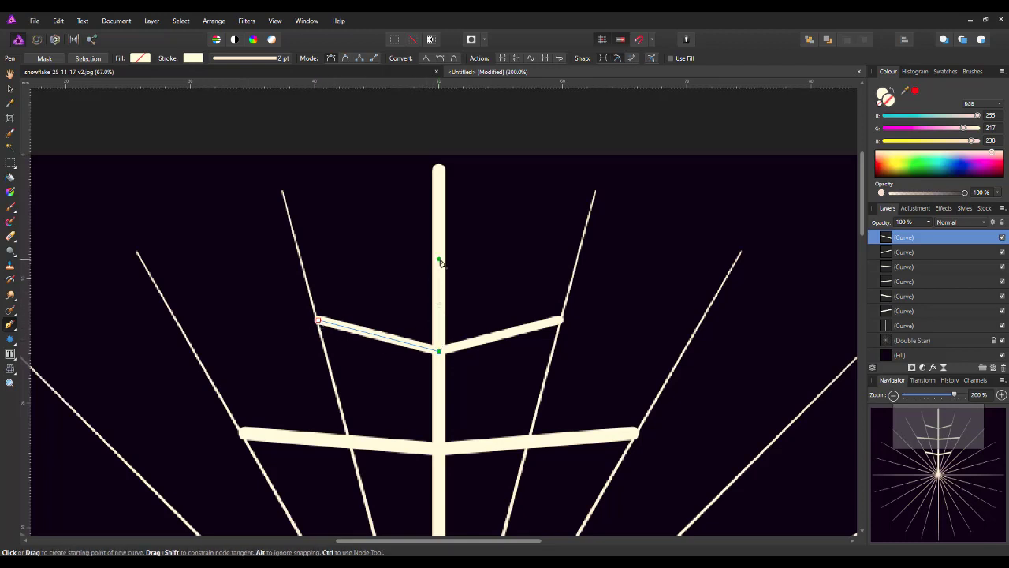
mouse_move(439, 261)
mouse_down()
mouse_move(500, 253)
mouse_move(438, 259)
mouse_up()
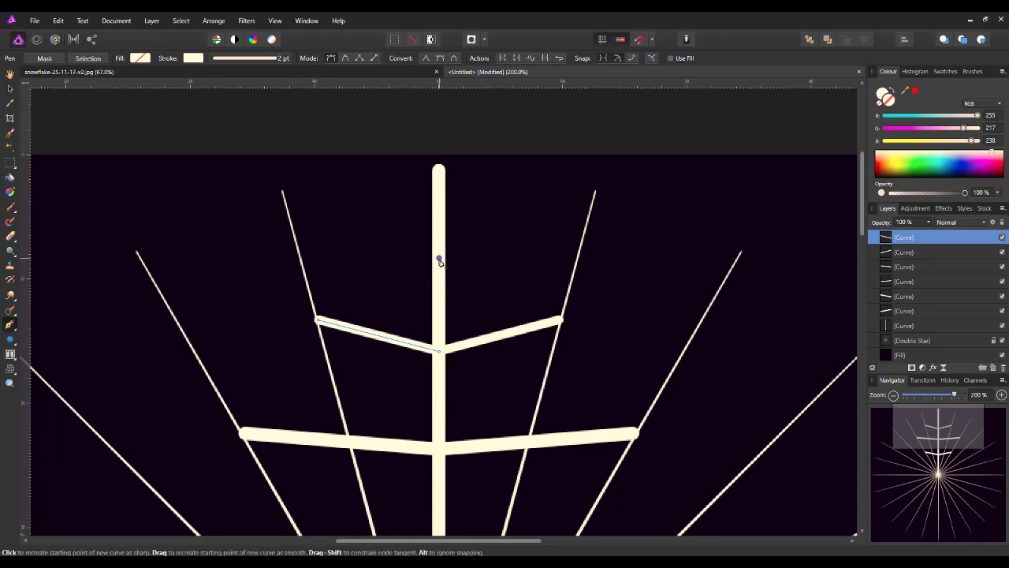
key(Escape)
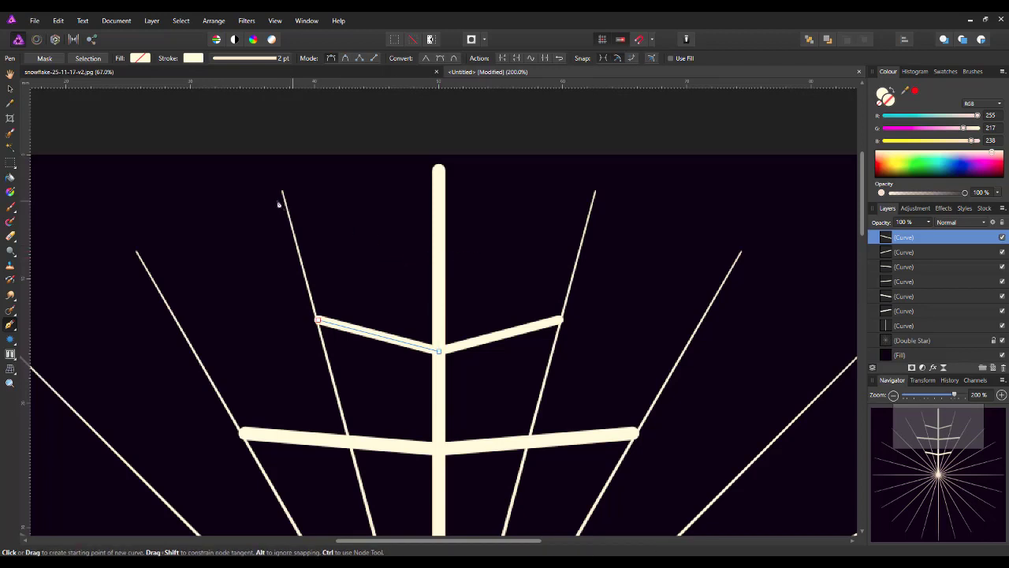
click(374, 59)
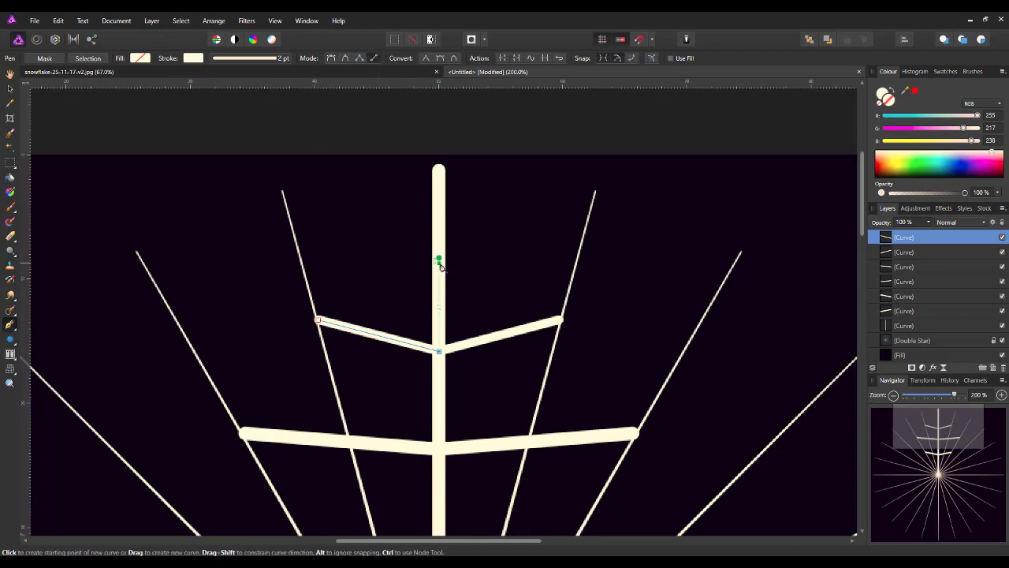
drag(439, 261, 585, 226)
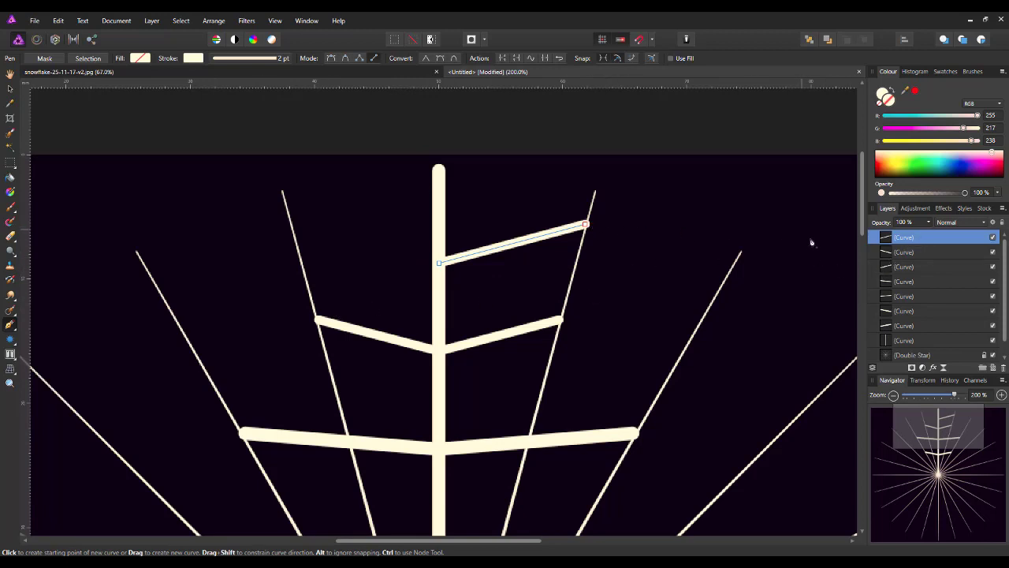
Duplicate the new topmost branch, flip the copy horizontally and align it left of the vertical line to mirror the original.
right_click(941, 238)
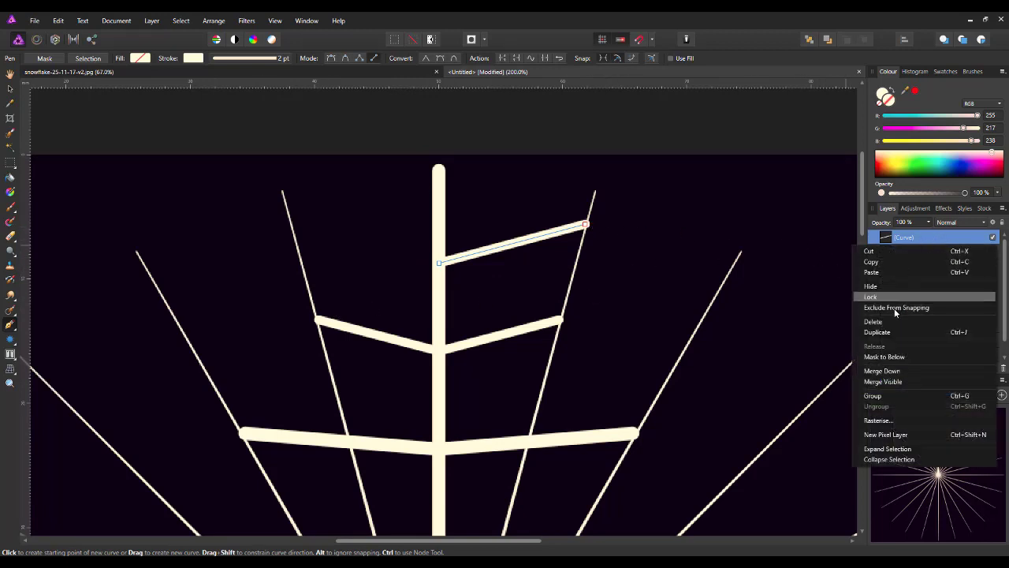
click(880, 333)
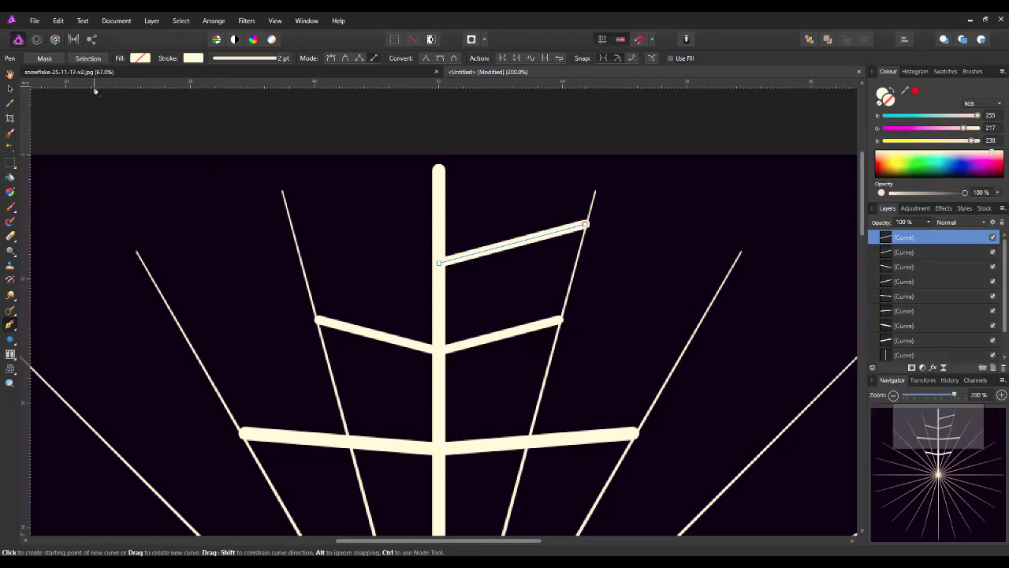
click(214, 20)
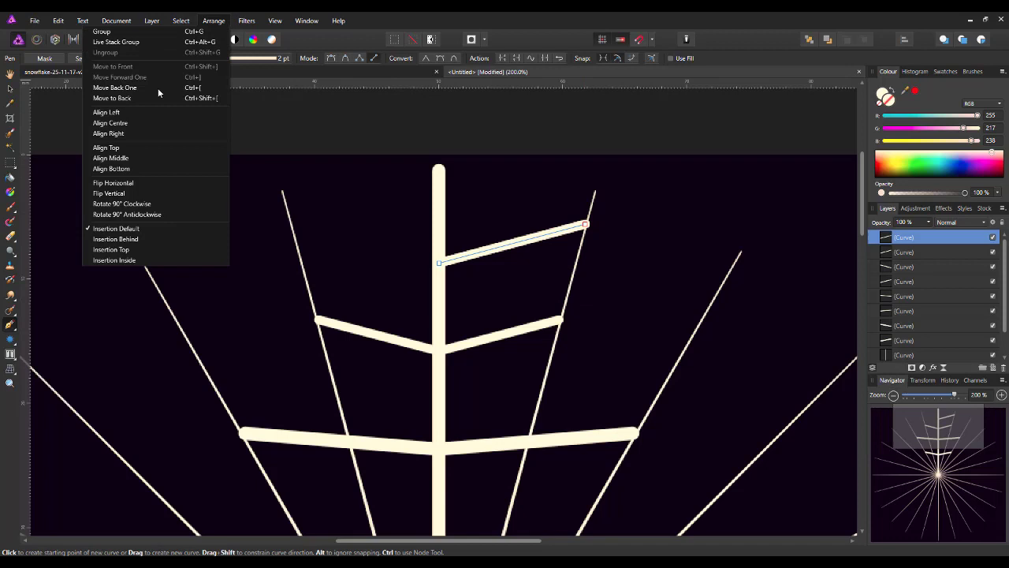
click(113, 183)
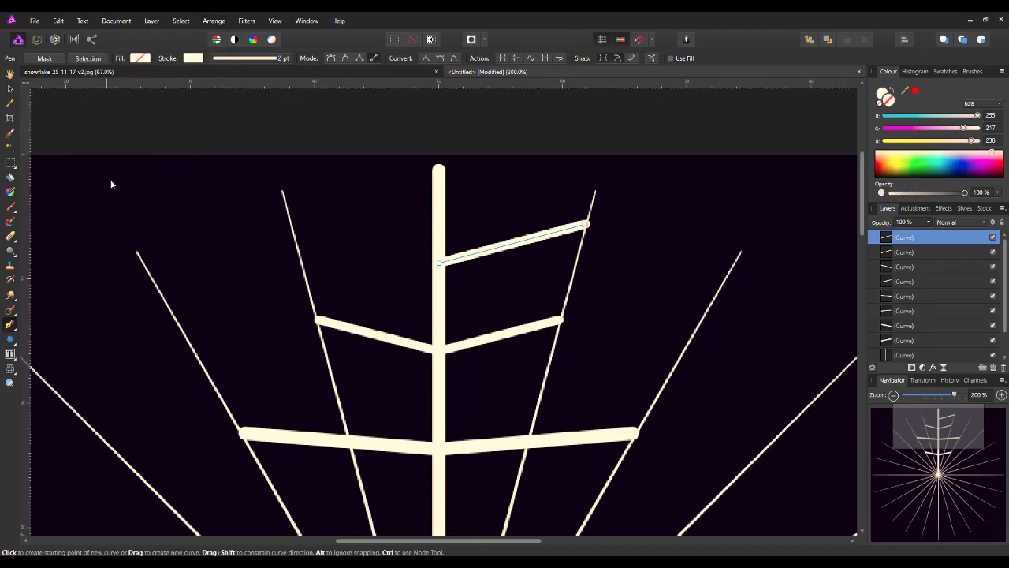
click(10, 88)
drag(511, 249, 381, 251)
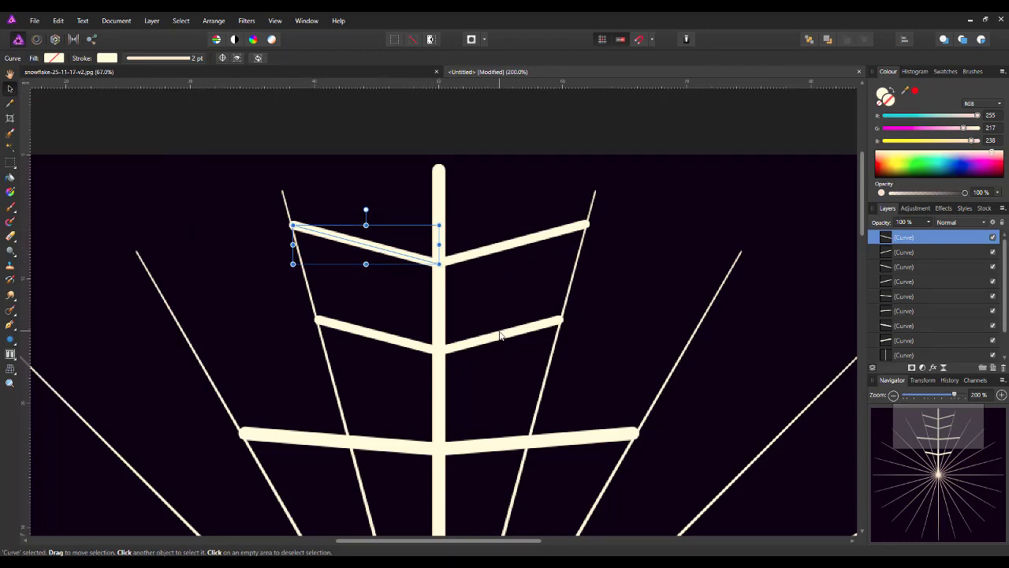
key(Up)
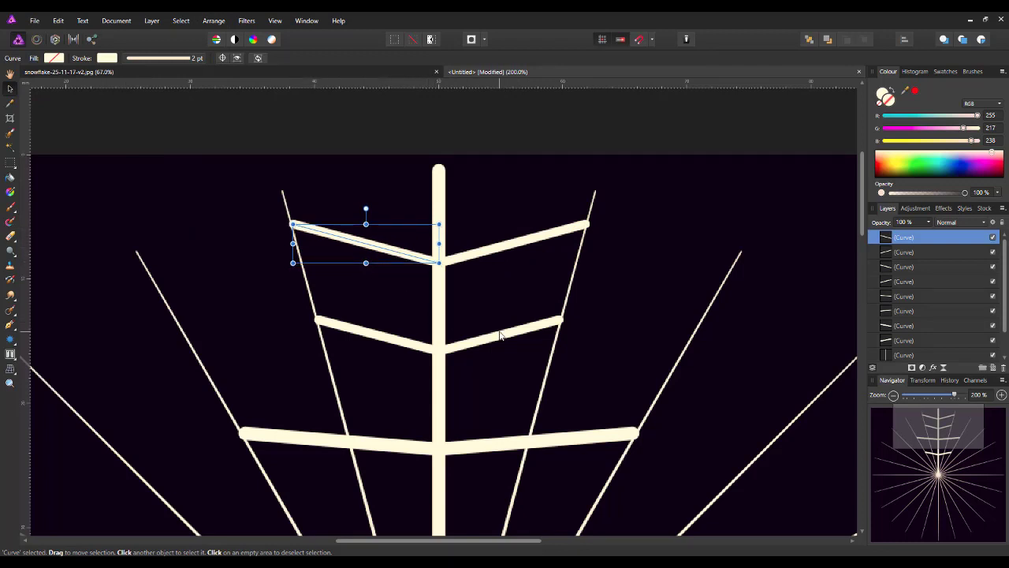
key(Left)
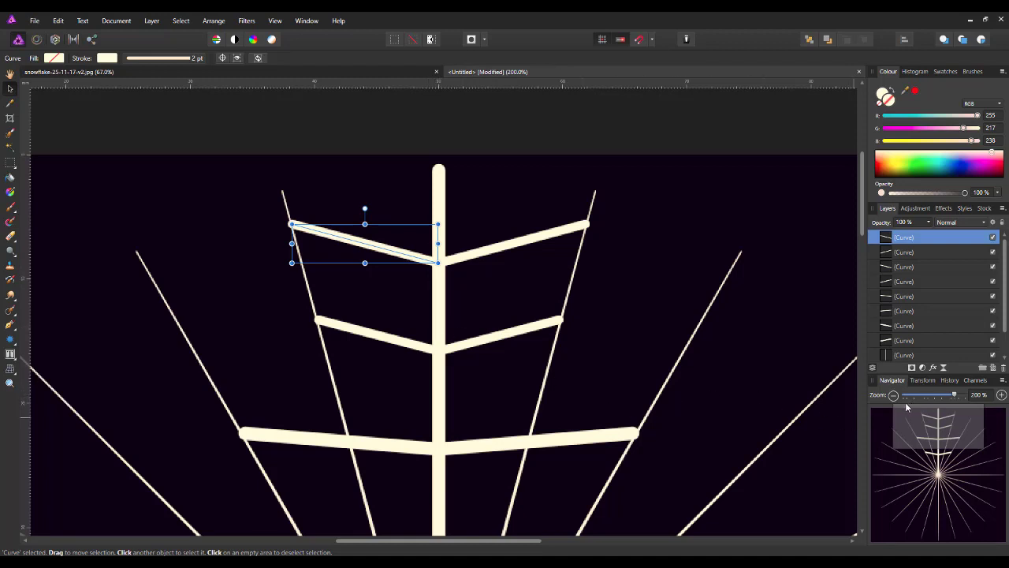
Hide the Double Star guide layer and toggle the Fill layer off and on to check the arm without them.
key(ctrl+0)
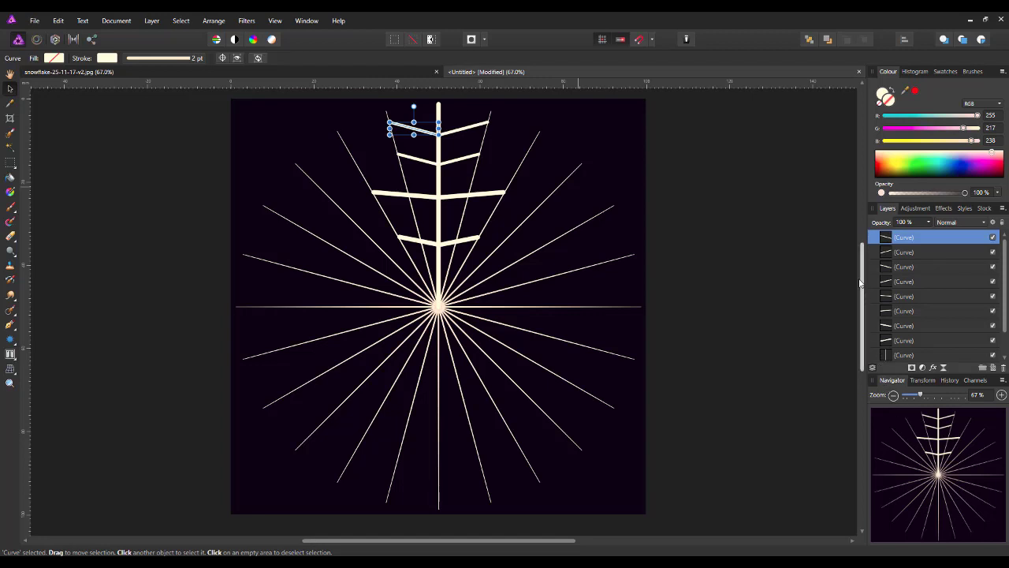
mouse_move(863, 274)
mouse_down()
mouse_move(865, 257)
mouse_move(868, 266)
mouse_up()
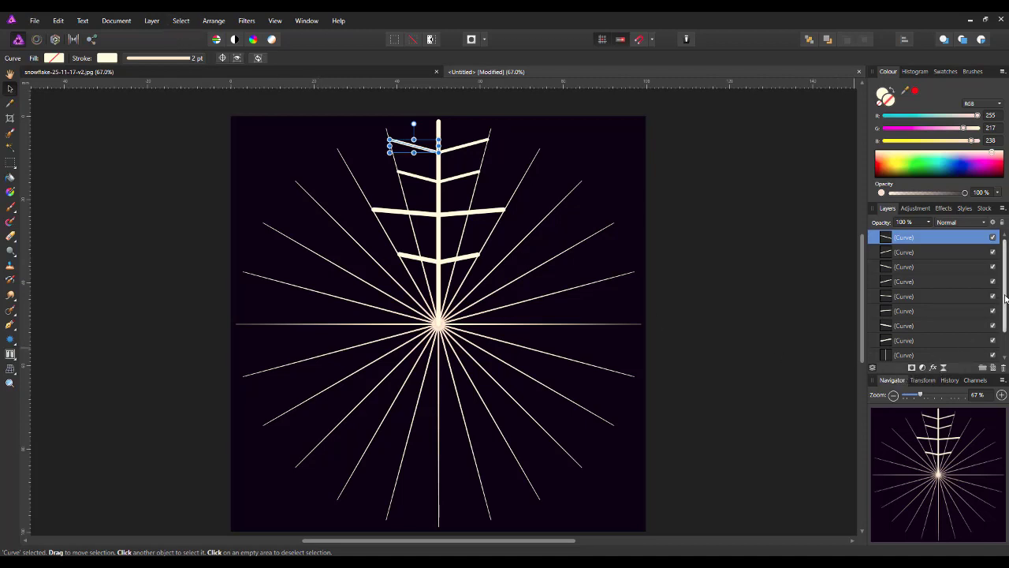
scroll(1006, 298, down, 1)
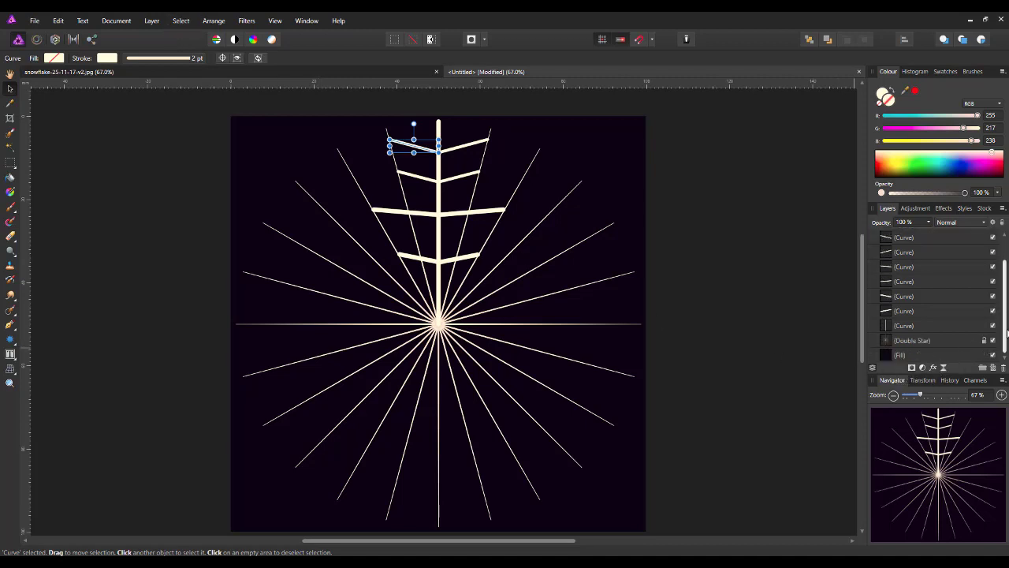
click(922, 341)
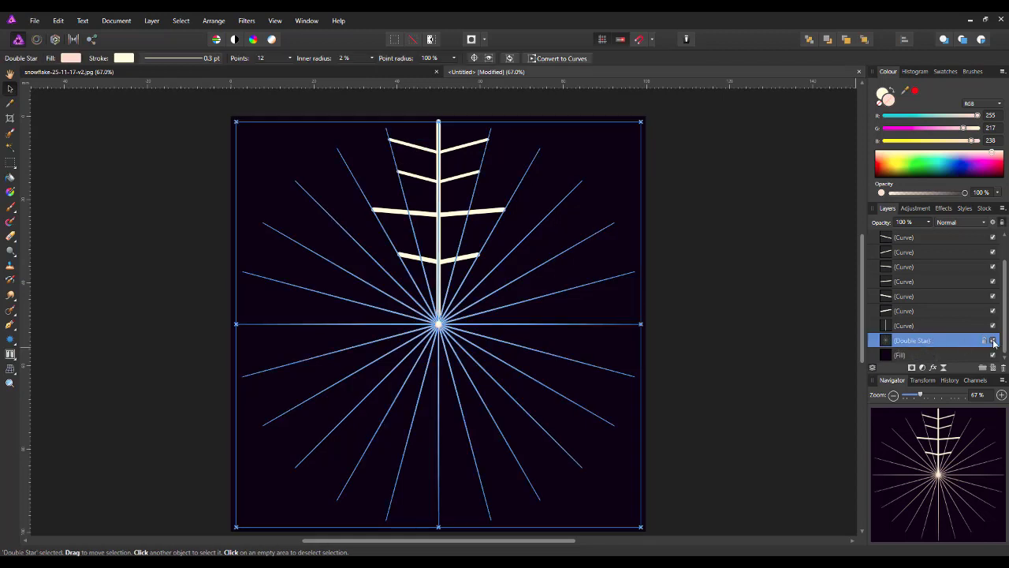
click(992, 341)
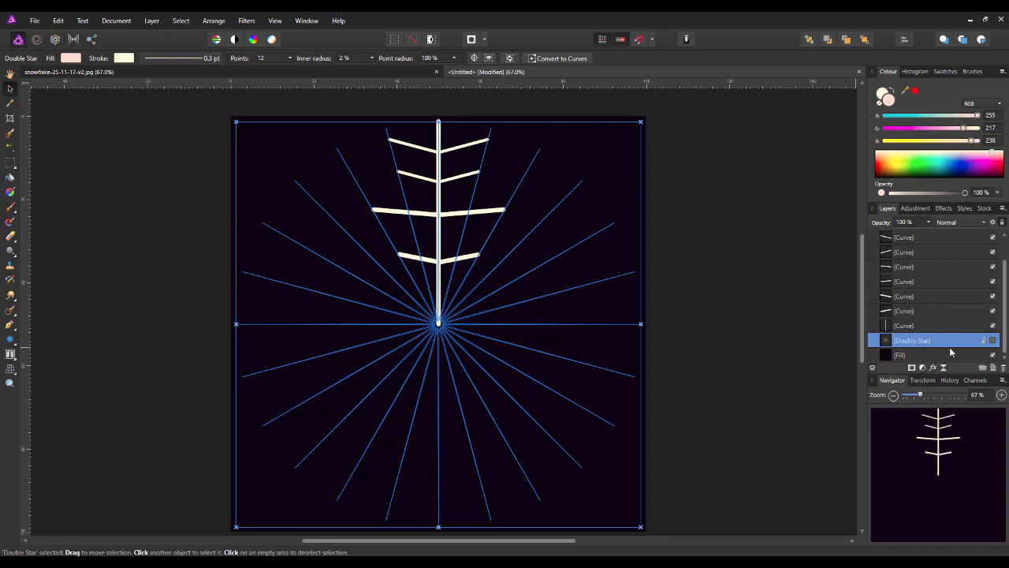
click(992, 355)
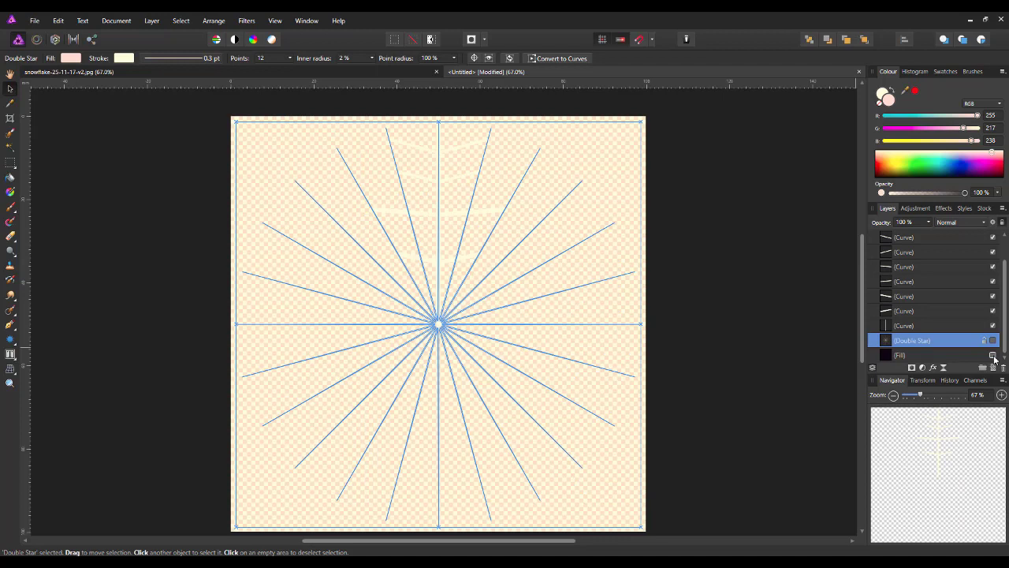
click(992, 355)
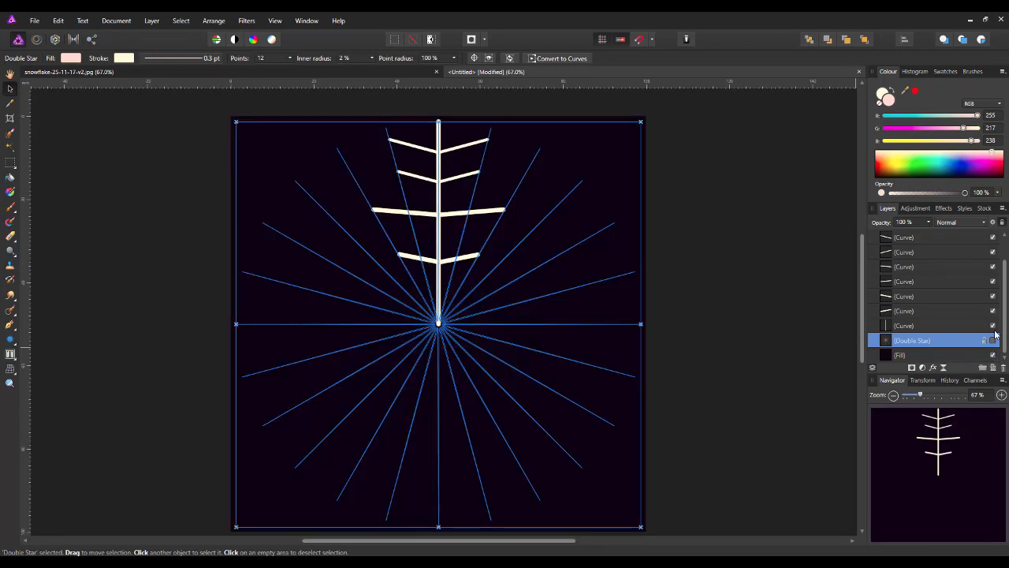
click(993, 341)
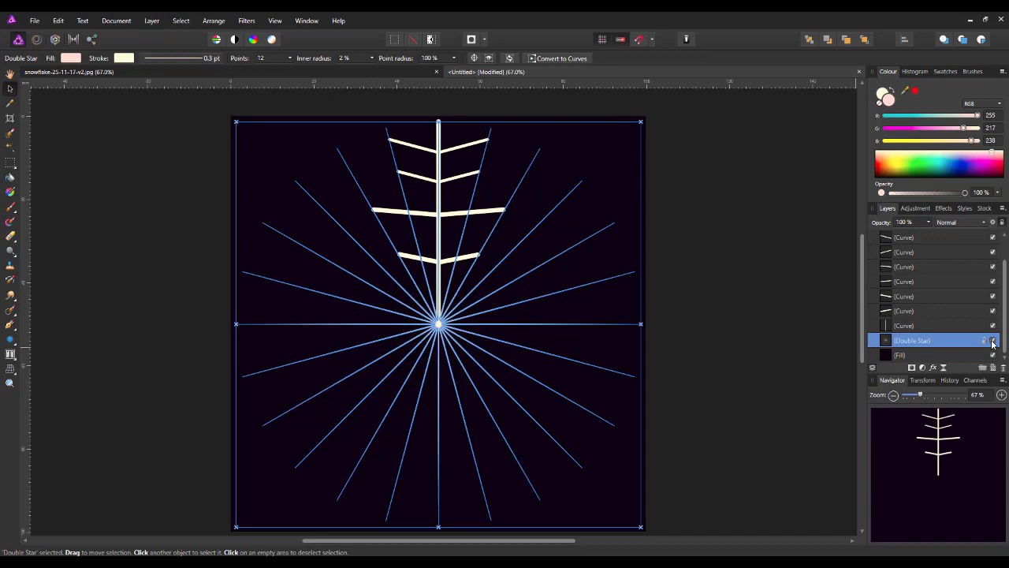
click(992, 341)
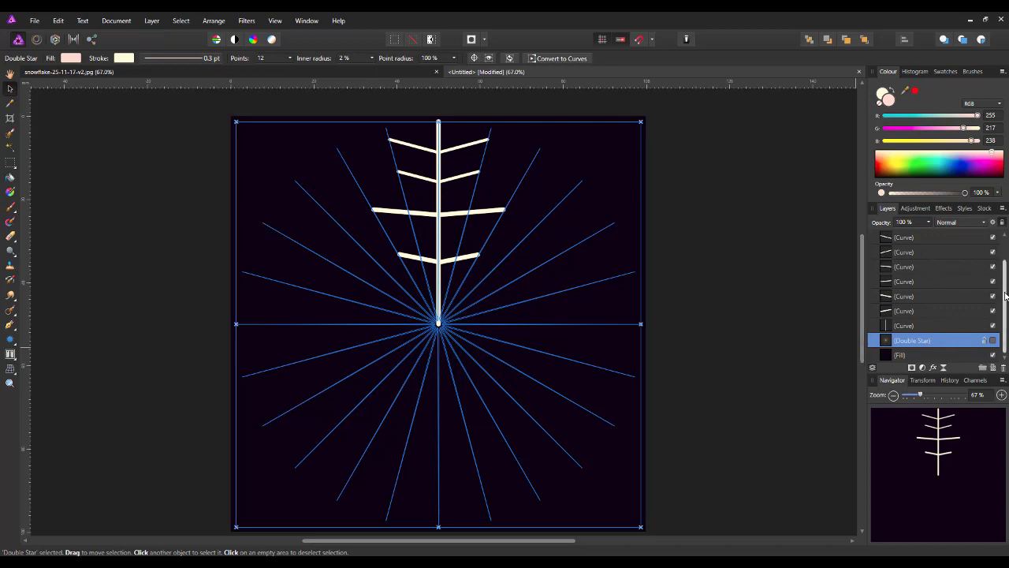
View the finished arm without the guide's selection outline, and make the Double Star layer visible again.
drag(1004, 300, 1006, 277)
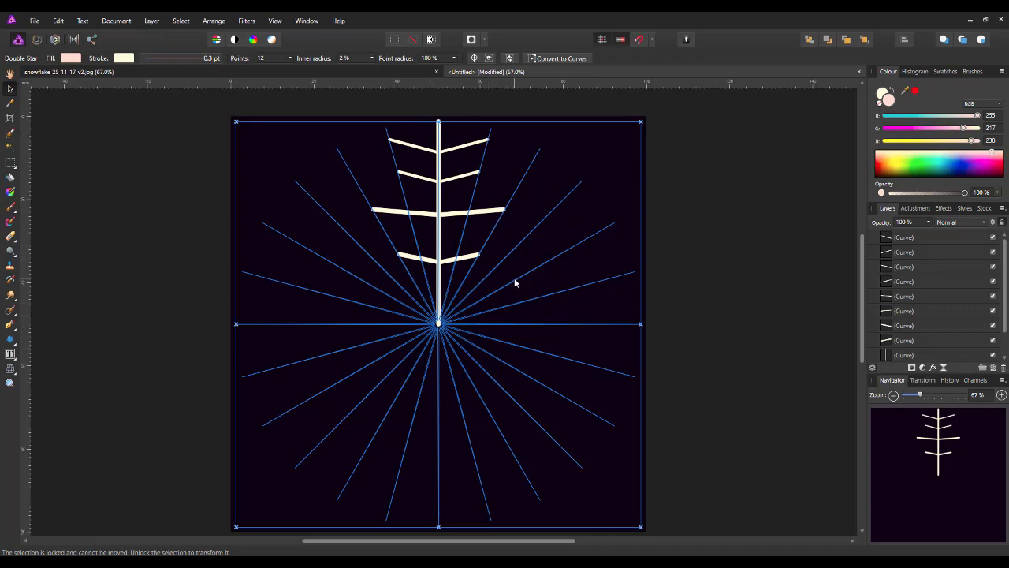
click(8, 75)
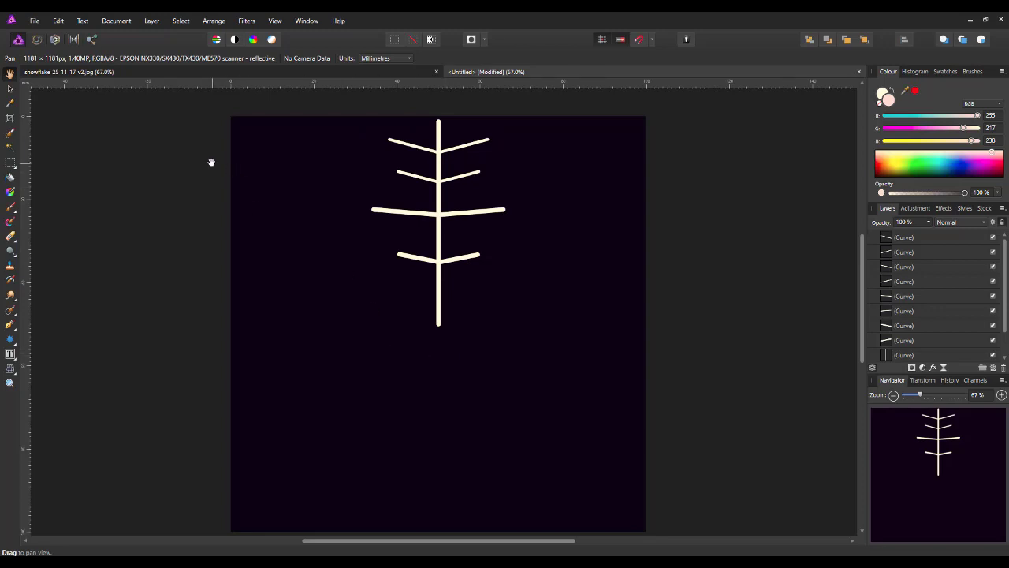
click(10, 88)
click(255, 170)
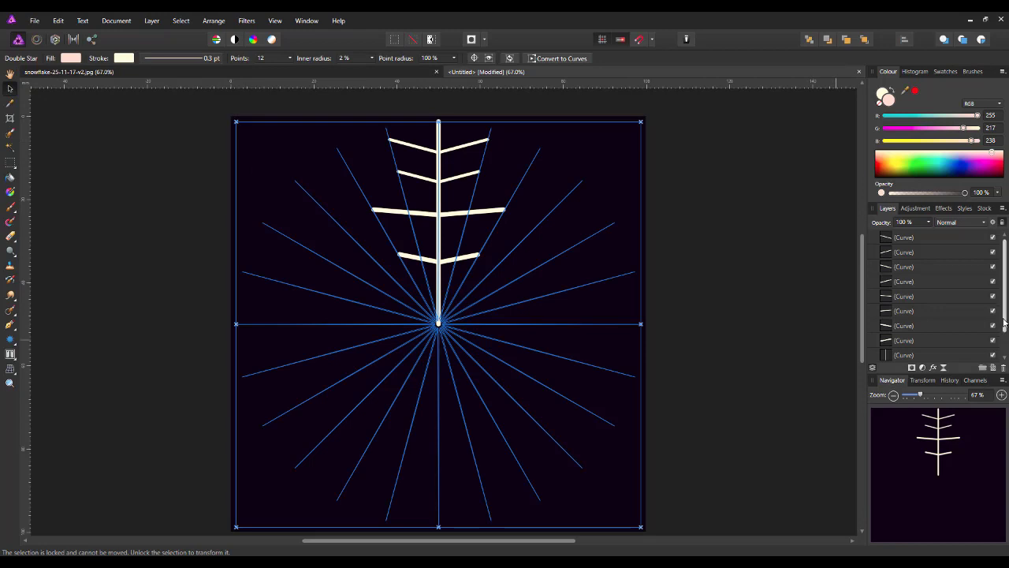
scroll(1006, 314, down, 1)
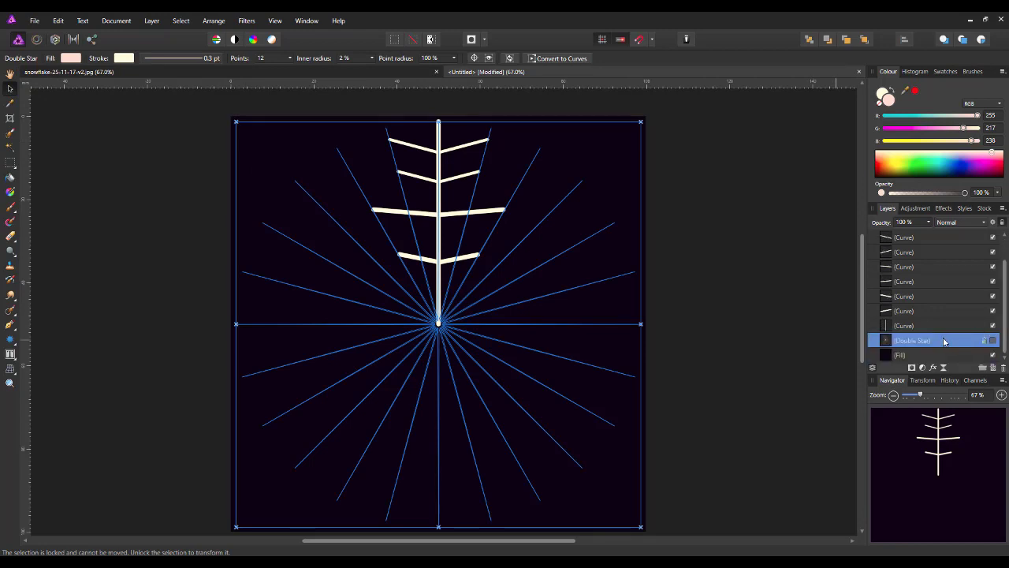
click(992, 340)
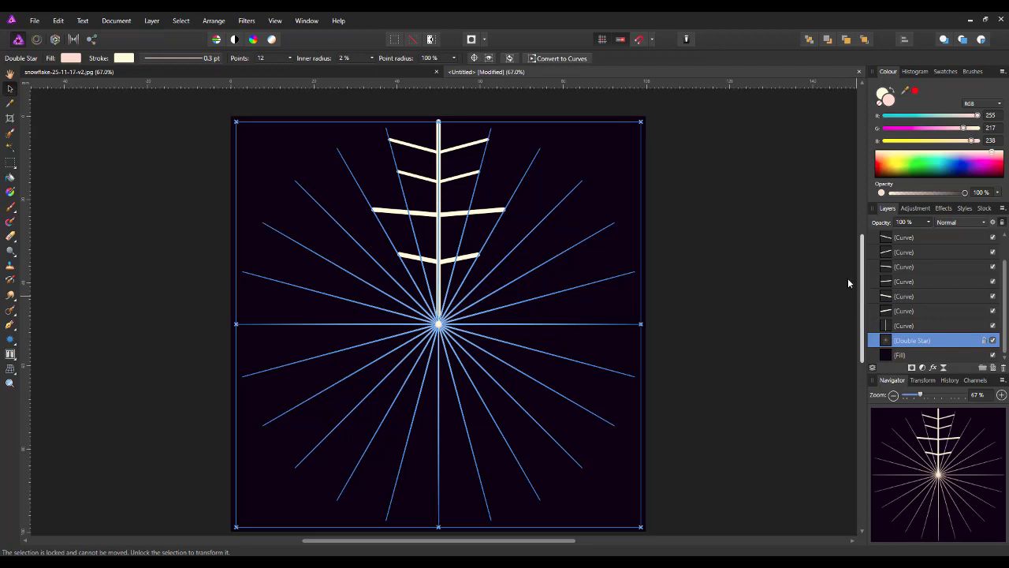
Set the Double Star guide's number of points to 6.
click(267, 59)
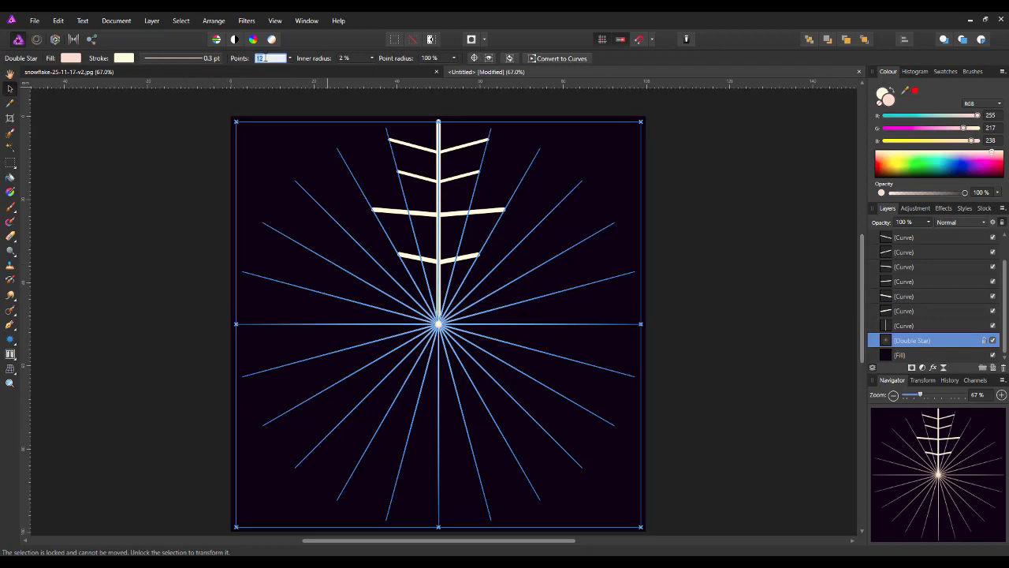
key(Return)
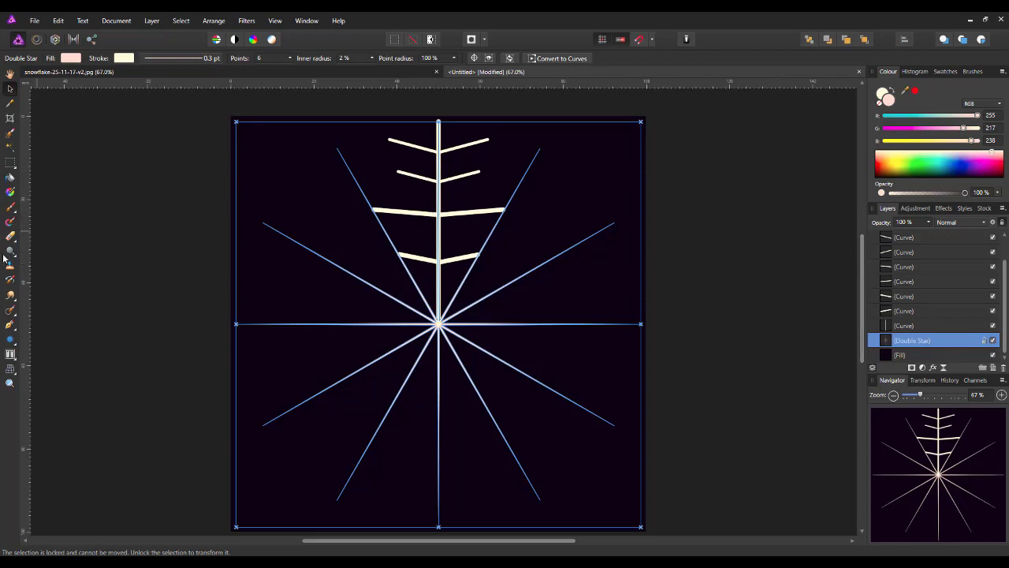
Draw a small diamond about 2 mm wide and place it on the upper tip of the vertical line.
click(14, 343)
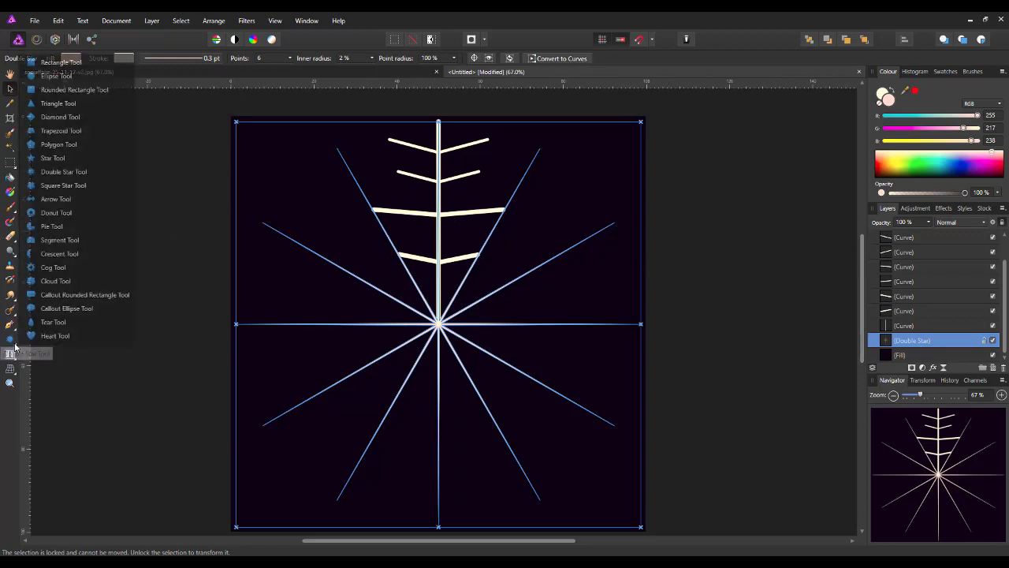
click(54, 118)
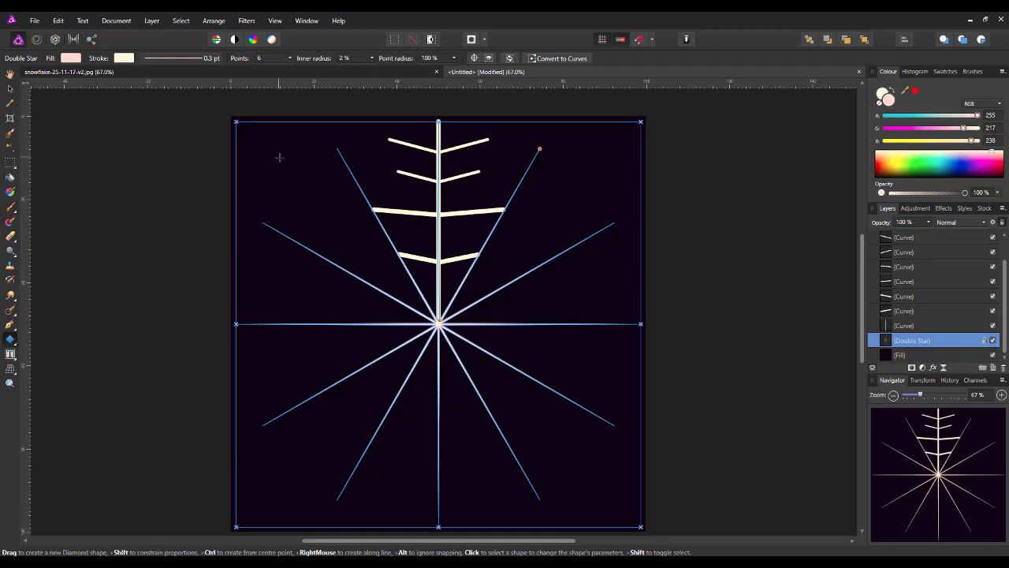
drag(279, 157, 284, 162)
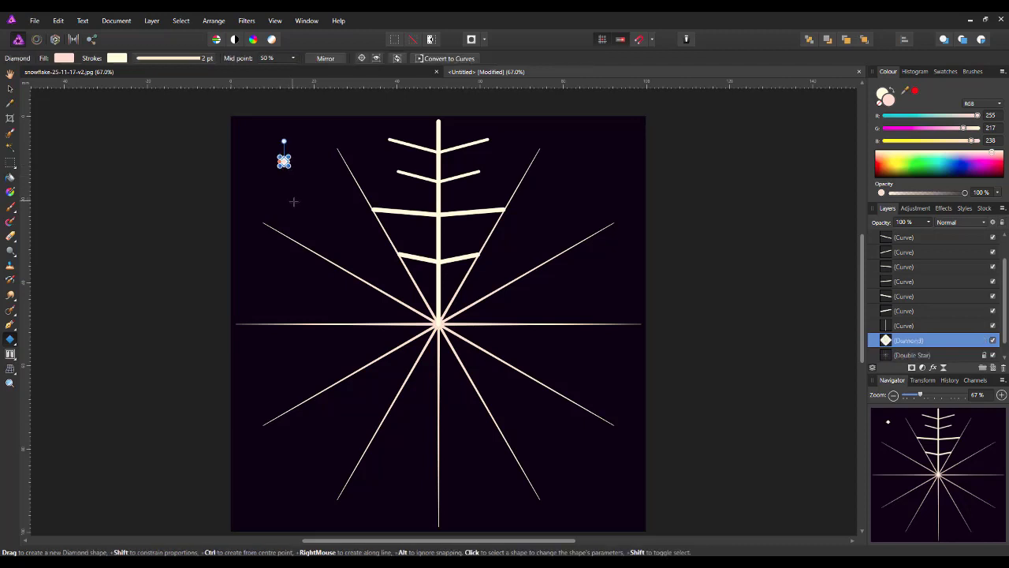
click(11, 89)
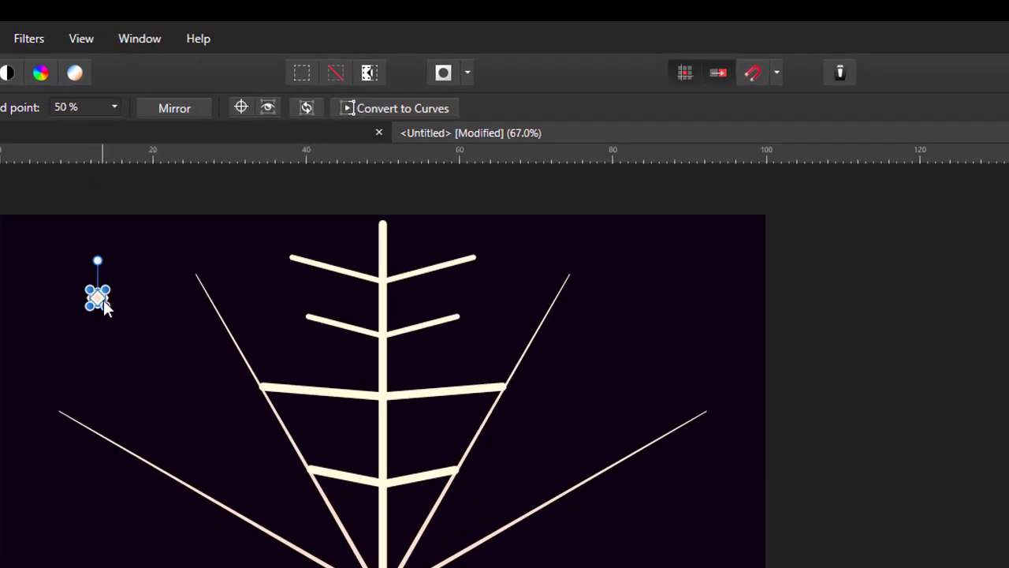
drag(110, 306, 388, 230)
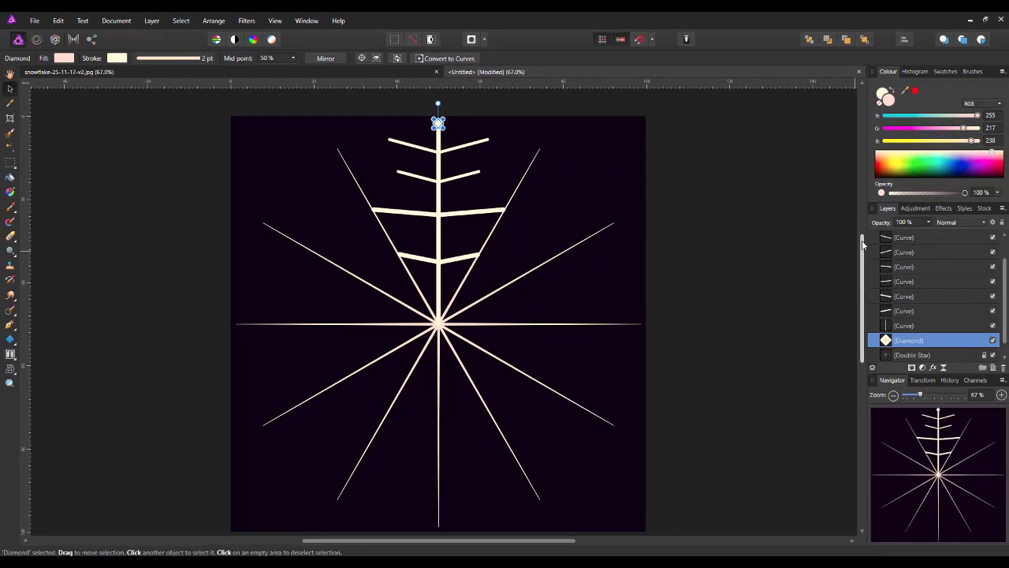
click(631, 205)
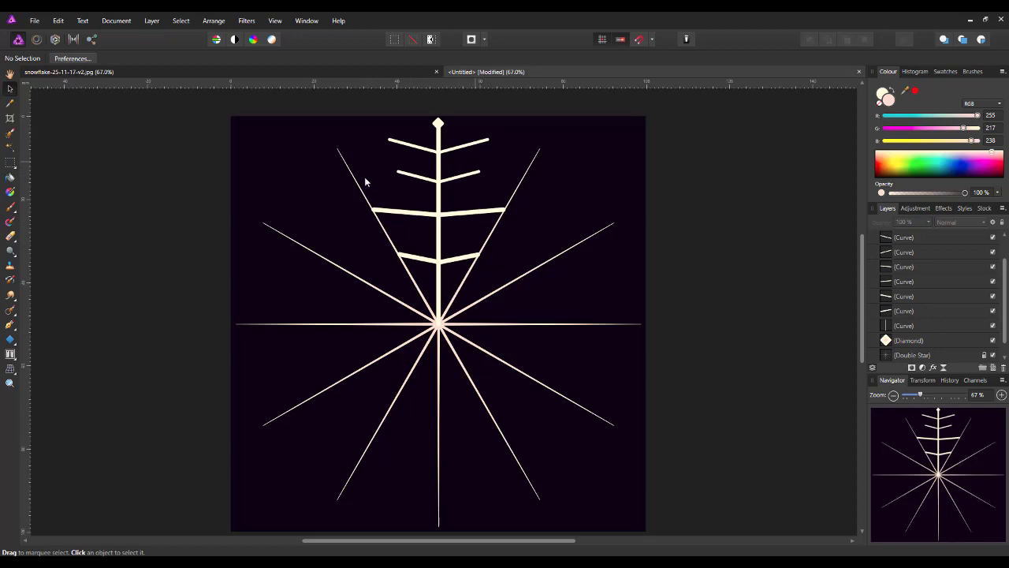
Draw a small circle about 1 mm across with the Ellipse tool and centre it on the left end of the second-highest branch pair.
click(14, 347)
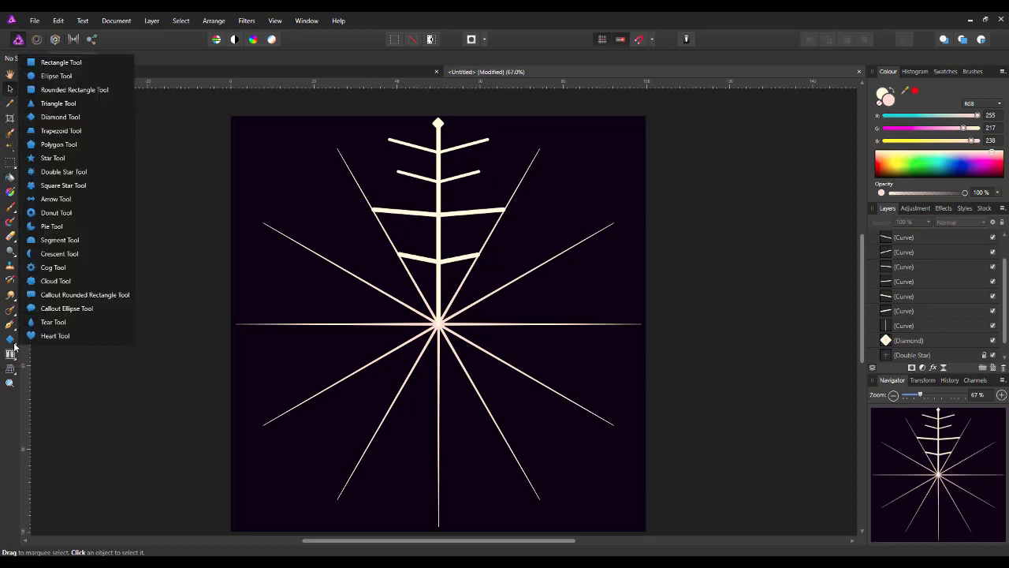
click(52, 76)
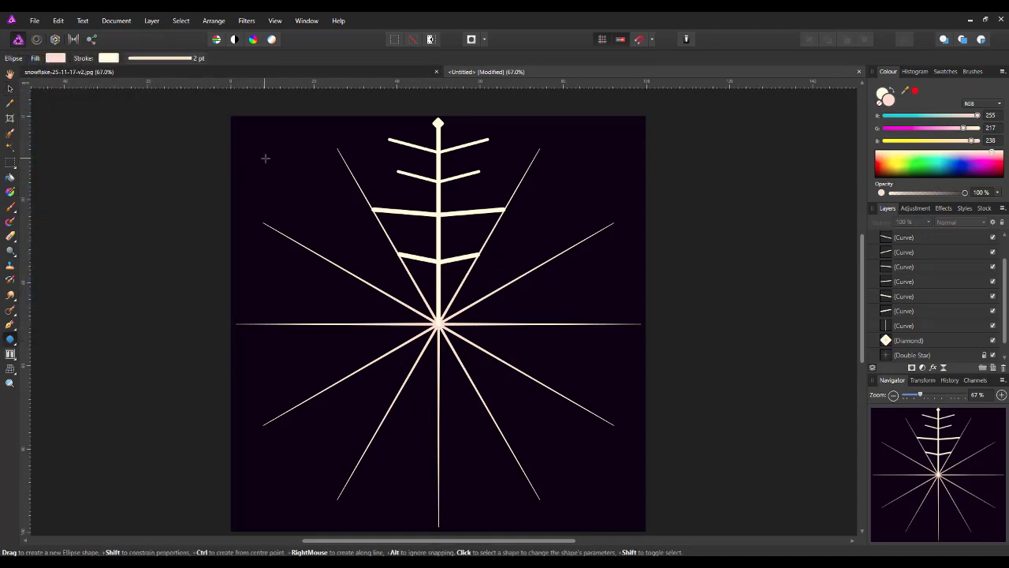
drag(265, 159, 268, 161)
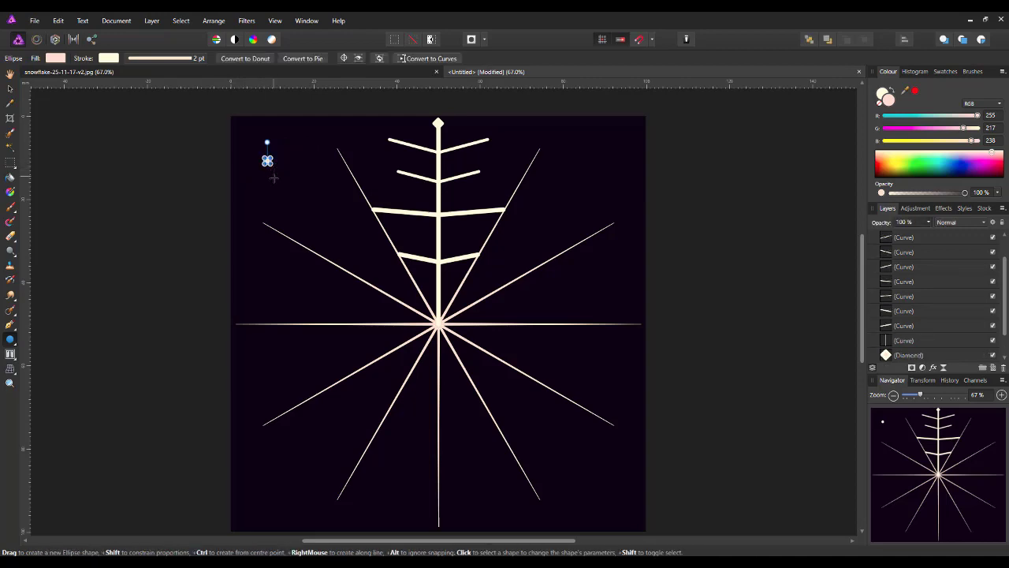
click(10, 89)
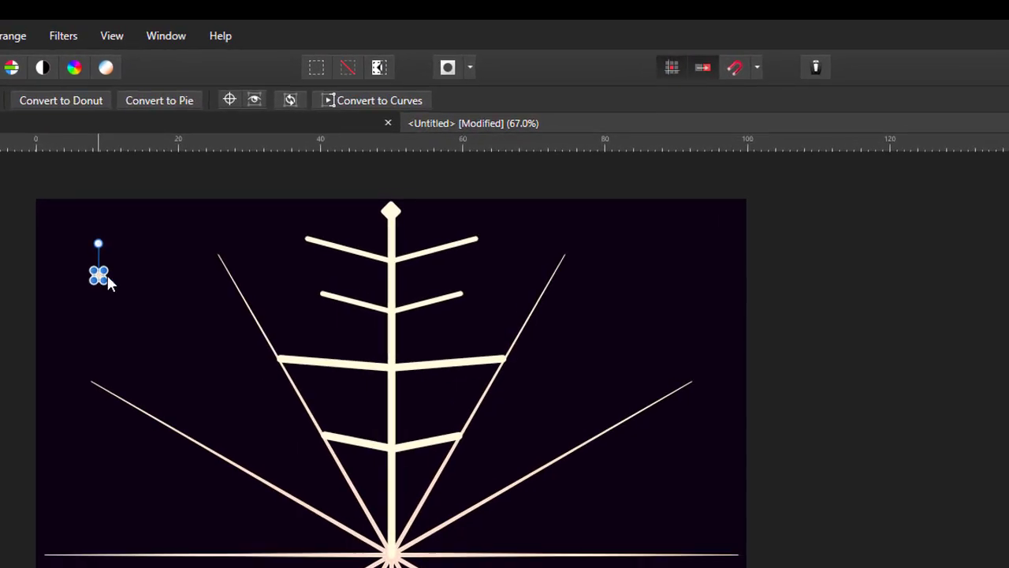
drag(267, 164, 399, 181)
drag(321, 311, 319, 292)
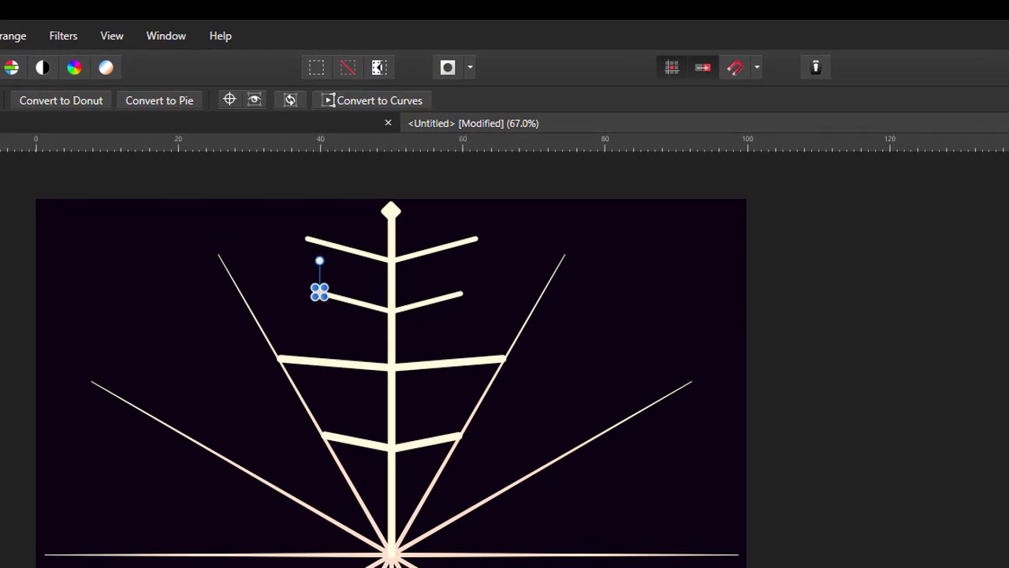
scroll(392, 397, up, 5)
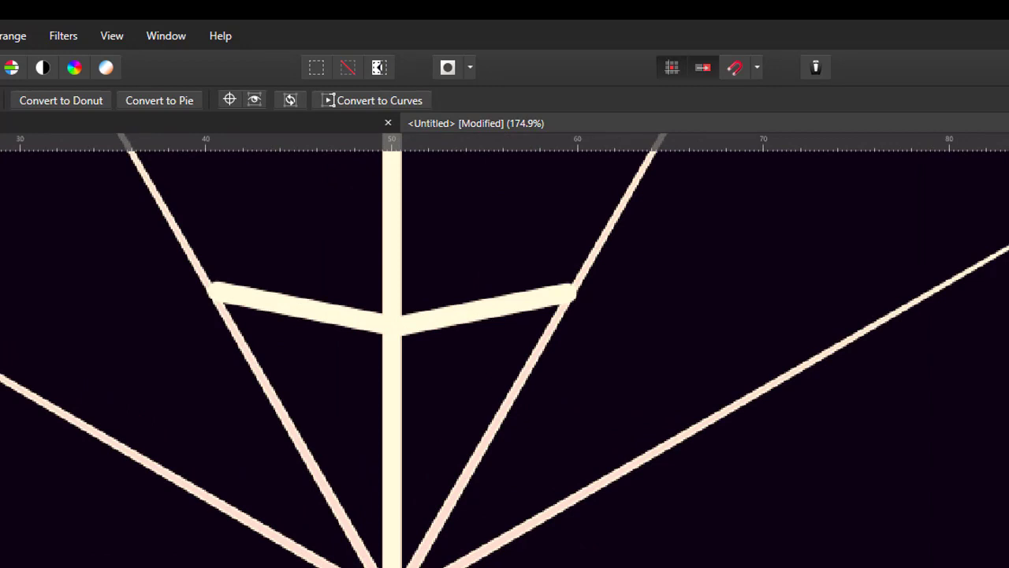
drag(494, 155, 460, 567)
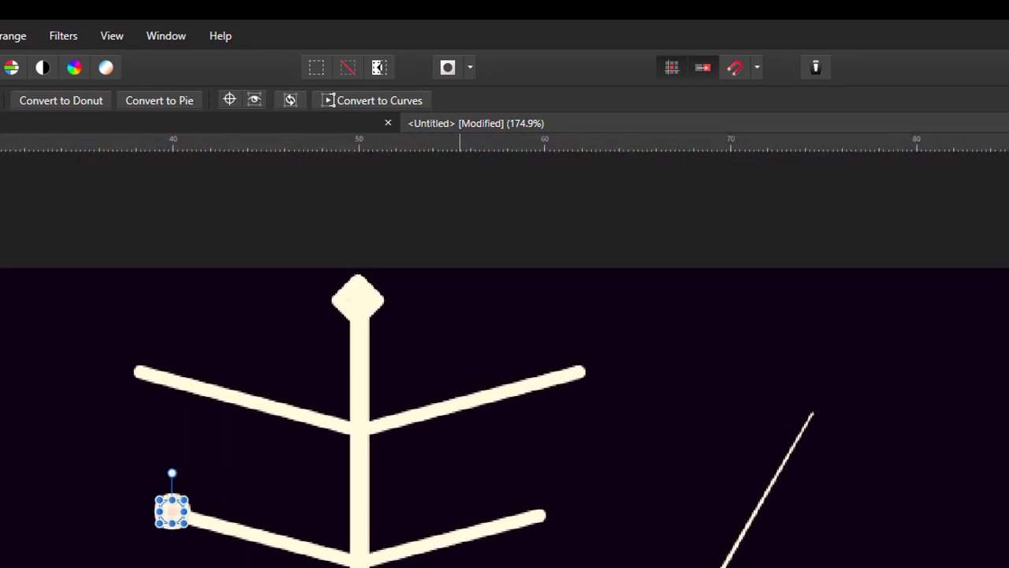
drag(175, 513, 171, 514)
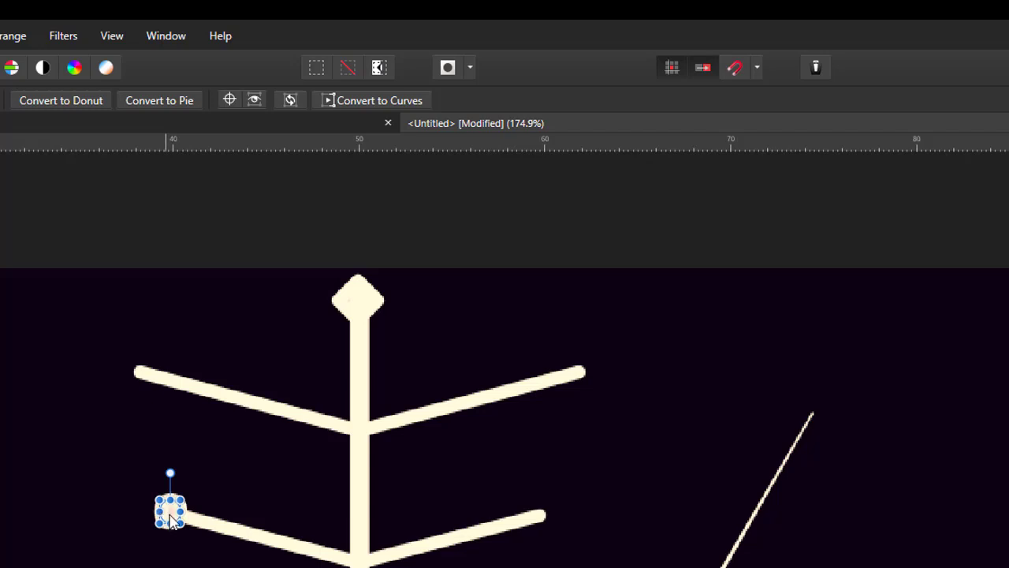
mouse_move(172, 520)
mouse_down()
mouse_move(181, 537)
mouse_move(174, 526)
mouse_up()
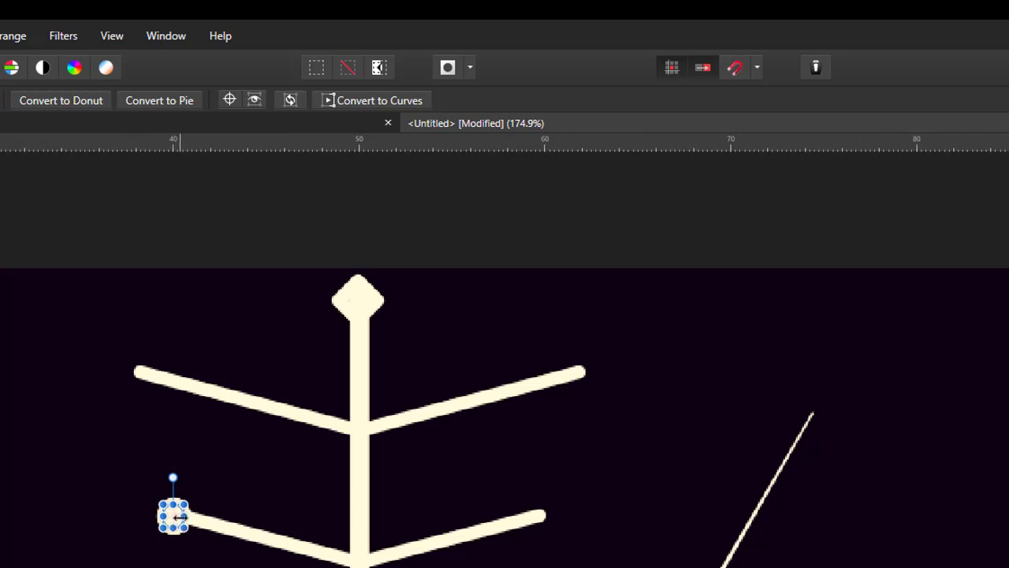
Duplicate the circle twice, placing one copy on the right end of the second-highest branch pair and one on the topmost right branch.
drag(179, 527, 545, 522)
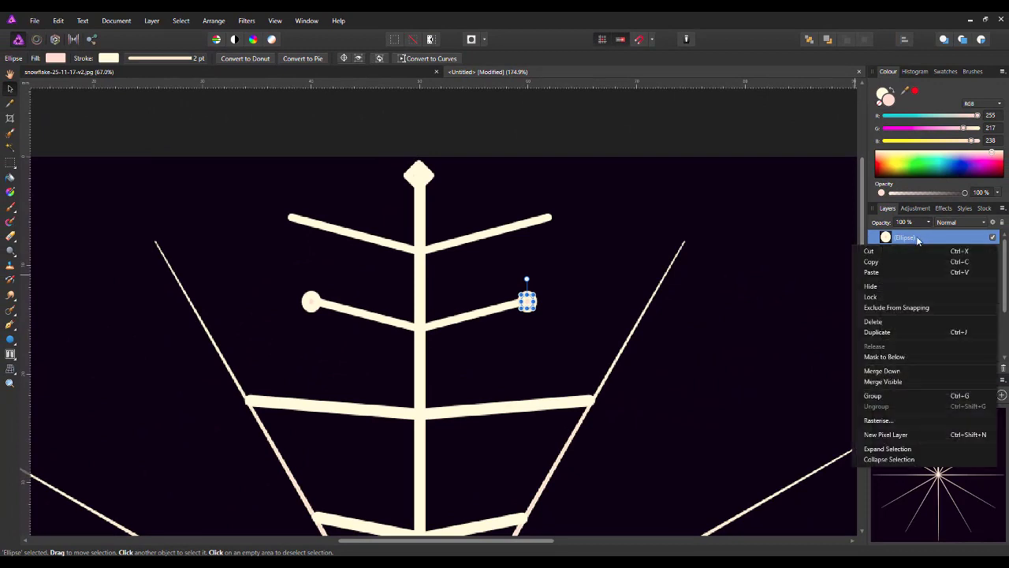
right_click(919, 241)
click(887, 332)
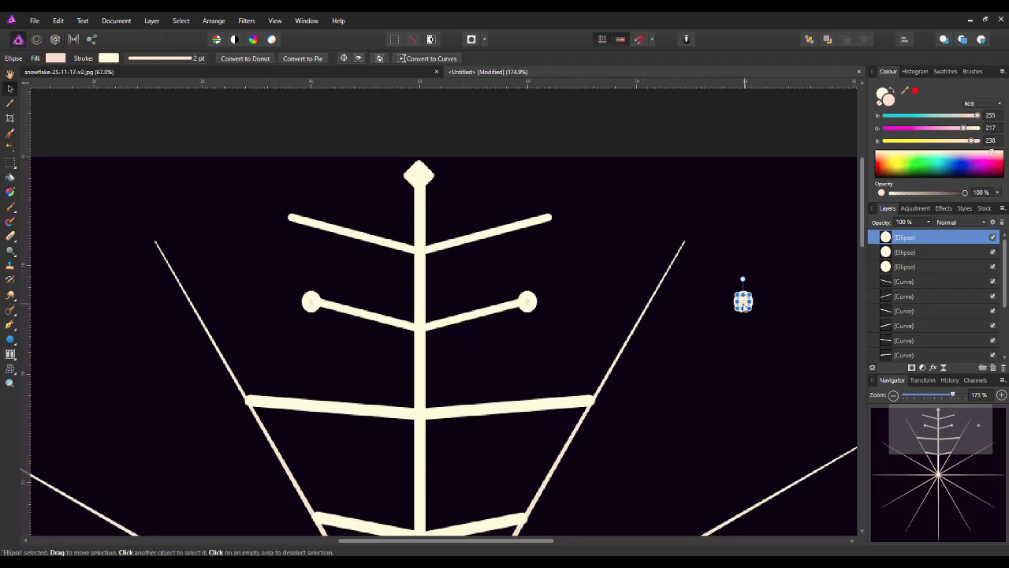
drag(744, 306, 553, 221)
Duplicate the circle once more, place the copy on the end of the topmost left branch and clear the selection.
right_click(919, 241)
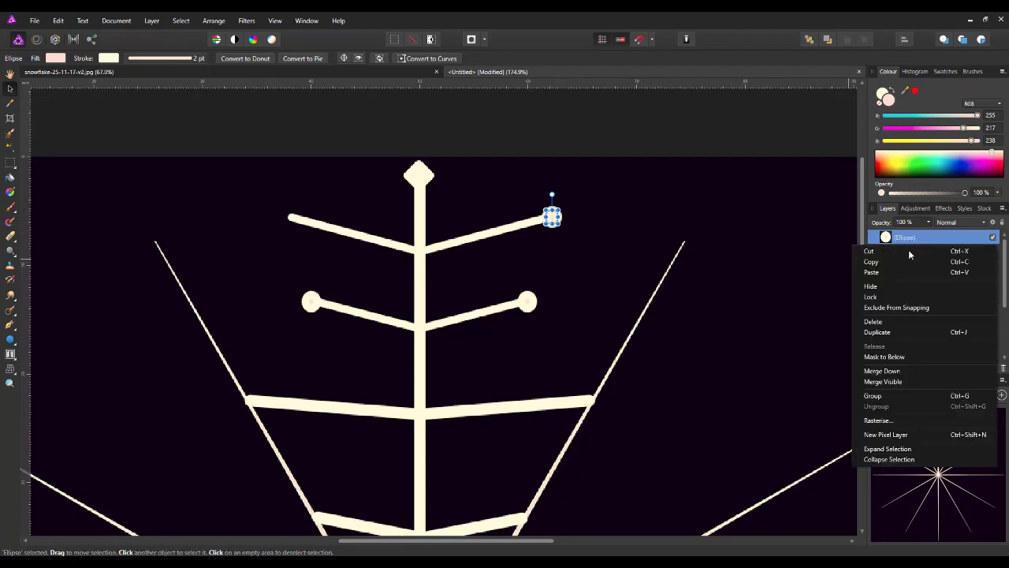
click(884, 336)
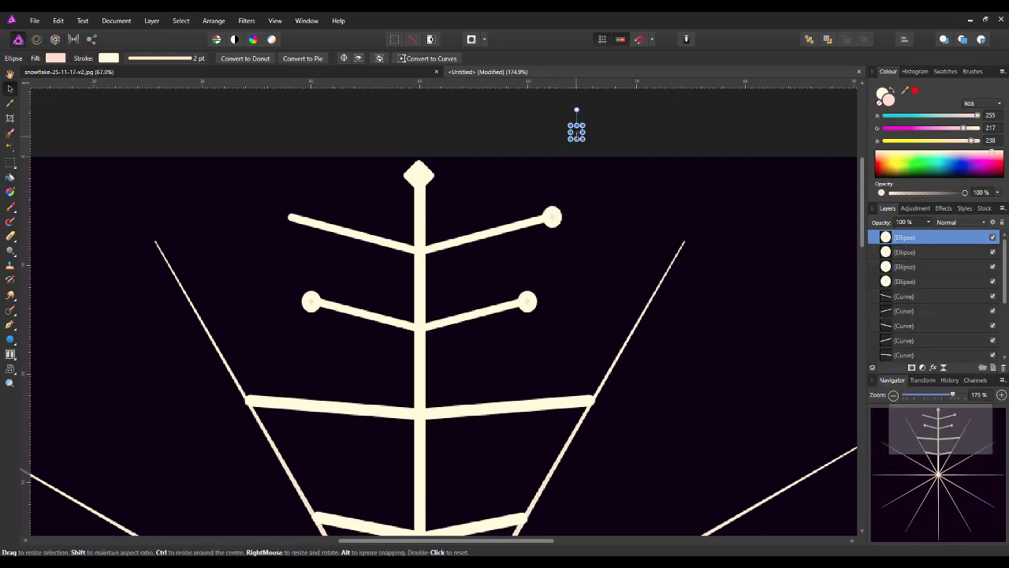
drag(572, 141, 285, 218)
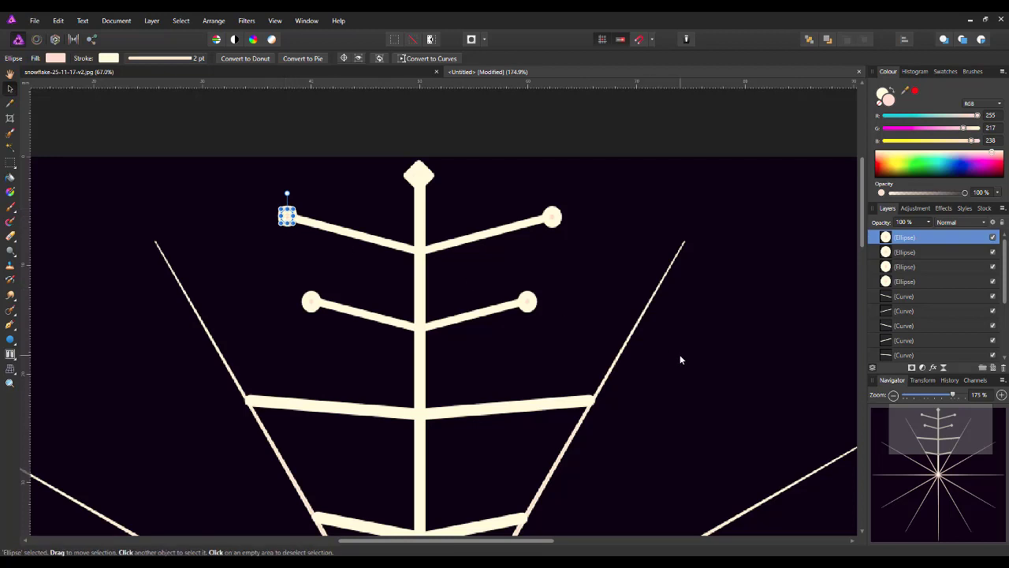
key(ctrl+0)
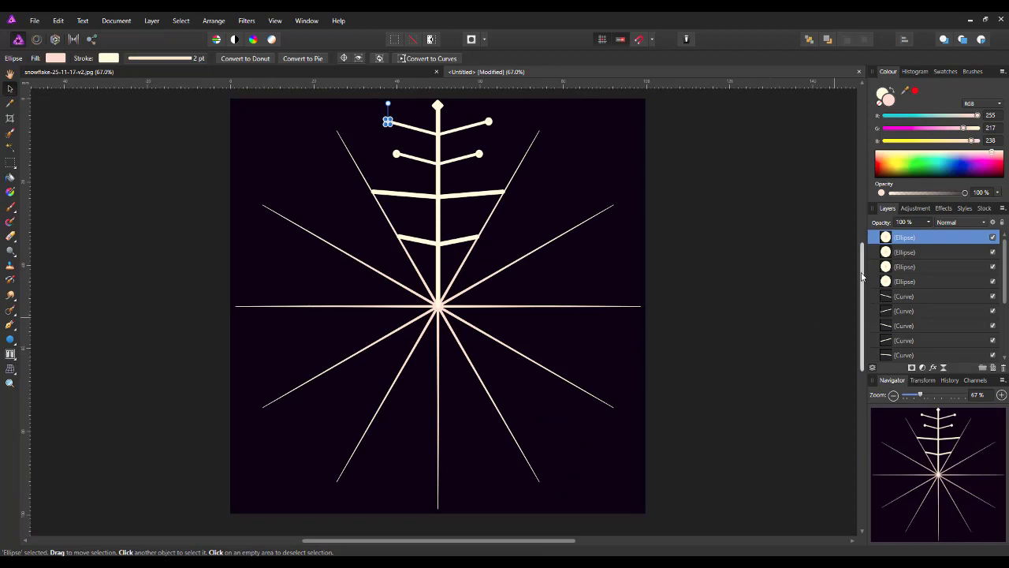
scroll(861, 276, up, 2)
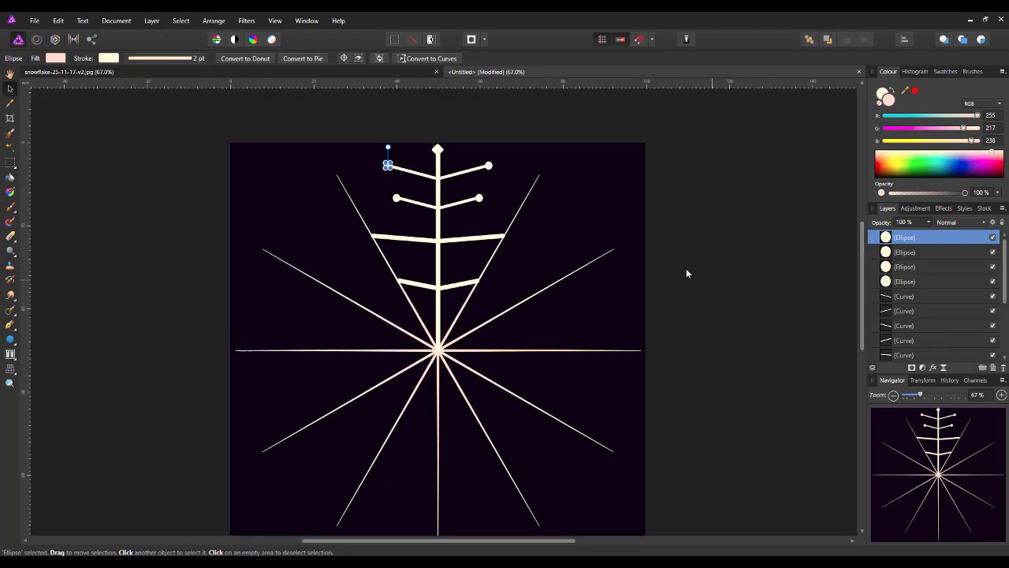
click(649, 291)
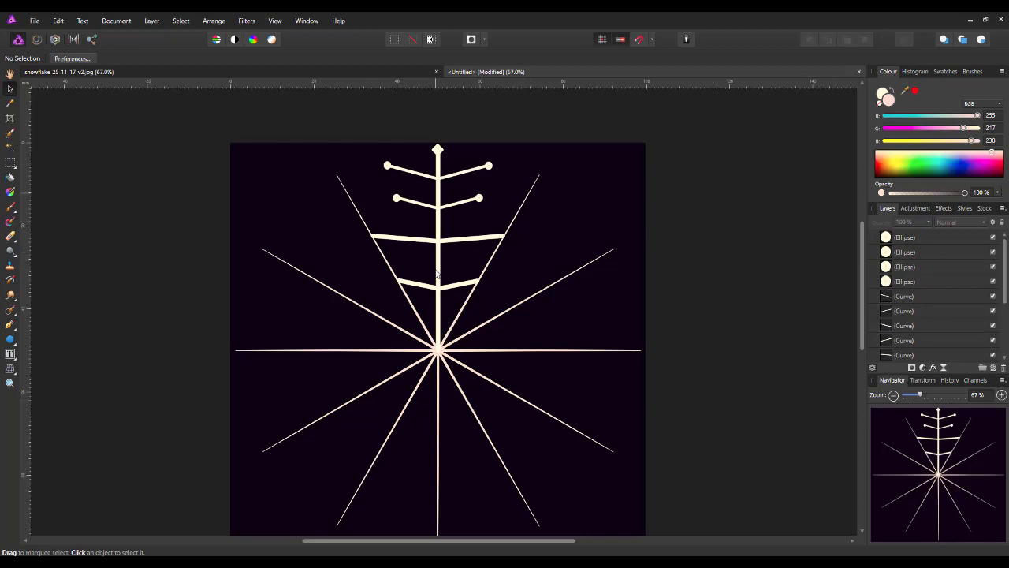
Group all ellipse, curve and diamond layers of the arm, leaving out the Double Star and Fill layers.
click(943, 239)
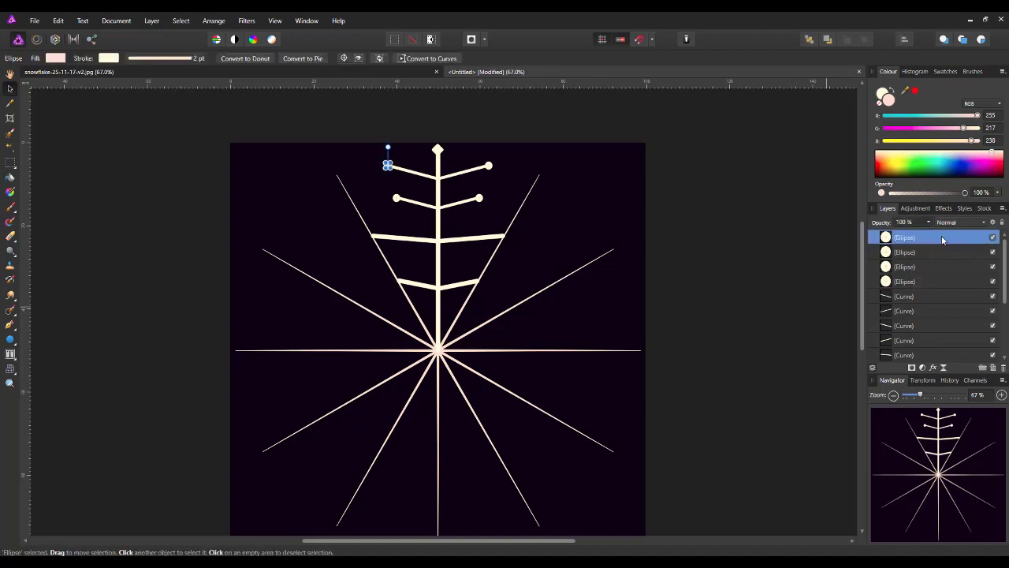
drag(1005, 260, 1007, 314)
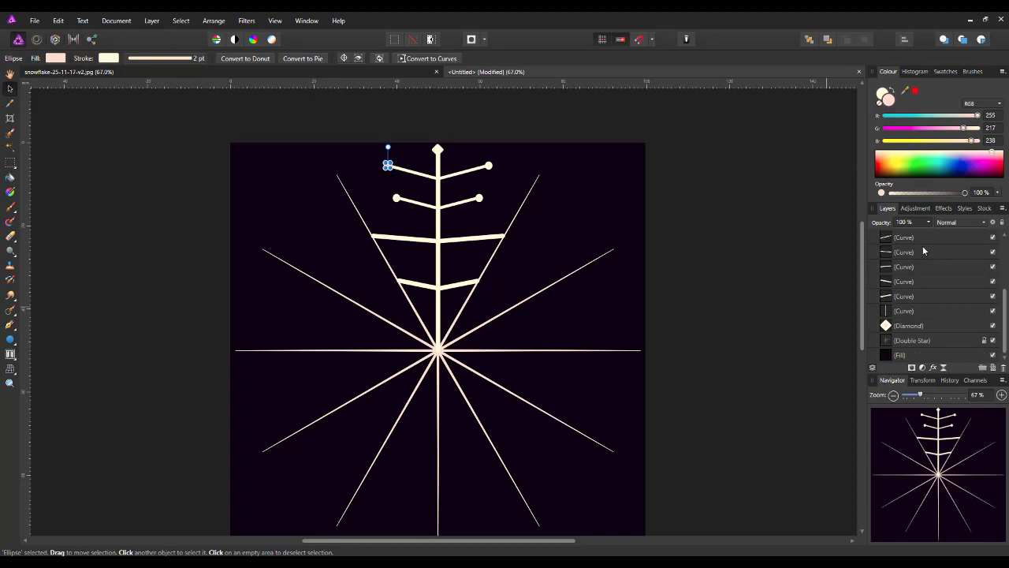
shift+click(945, 325)
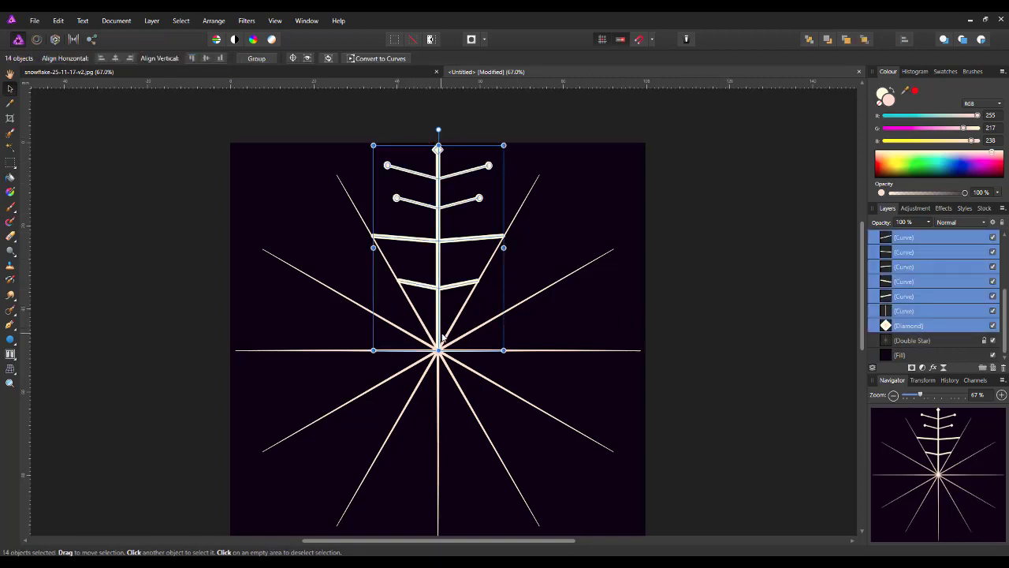
right_click(946, 241)
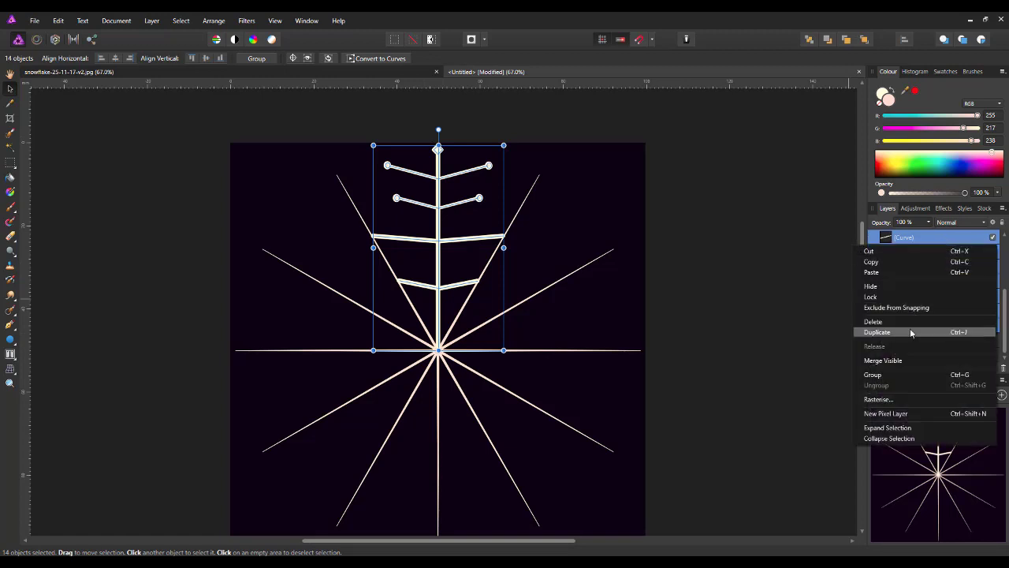
click(900, 374)
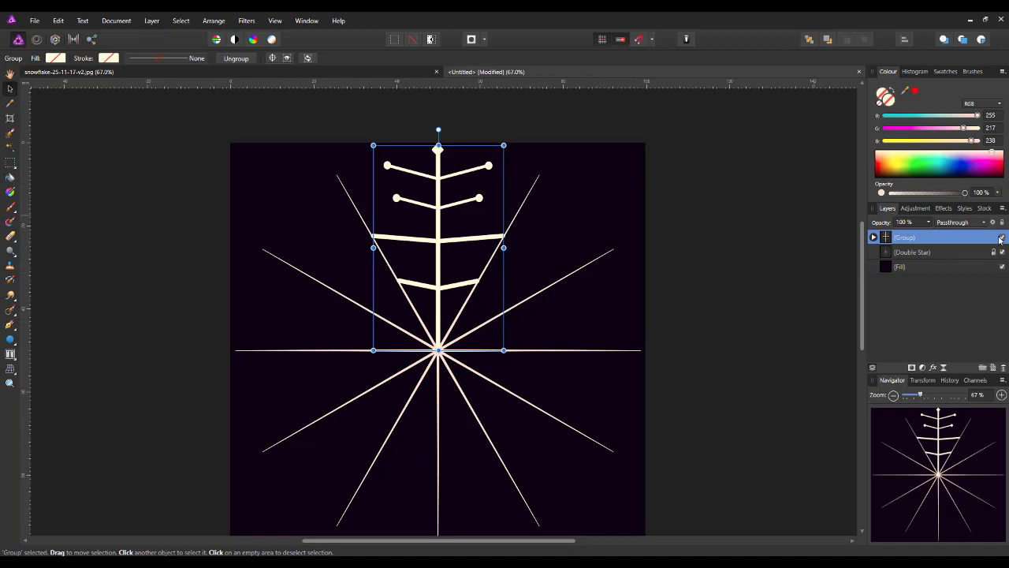
Duplicate the arm group and move the copy's transform origin to the centre of the star guide.
right_click(925, 242)
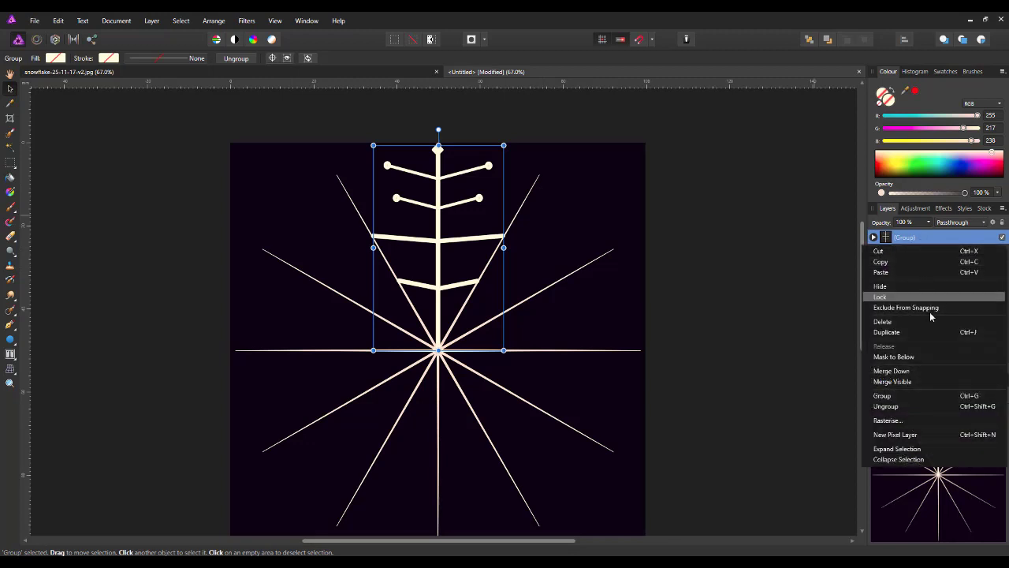
click(973, 336)
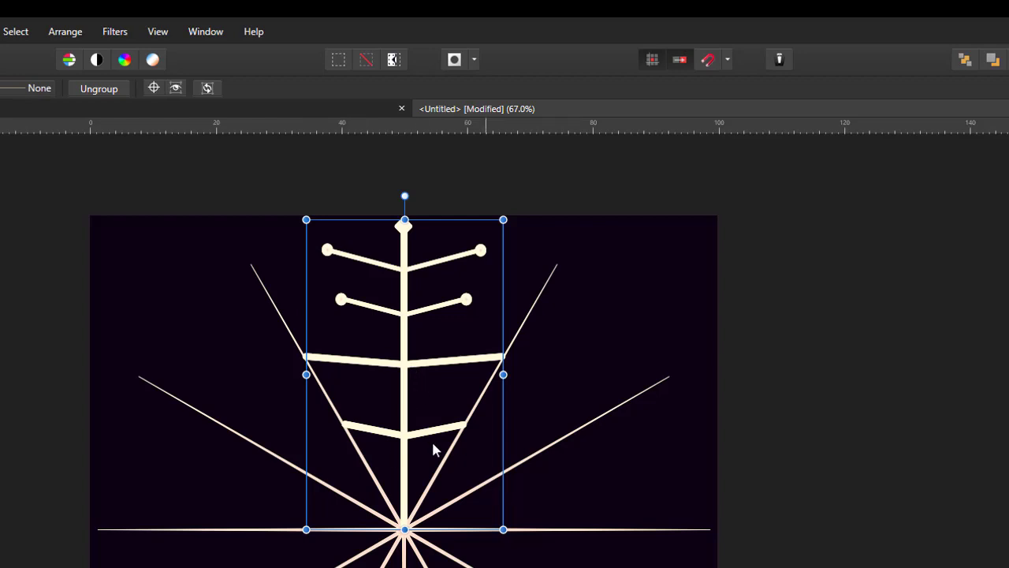
click(154, 92)
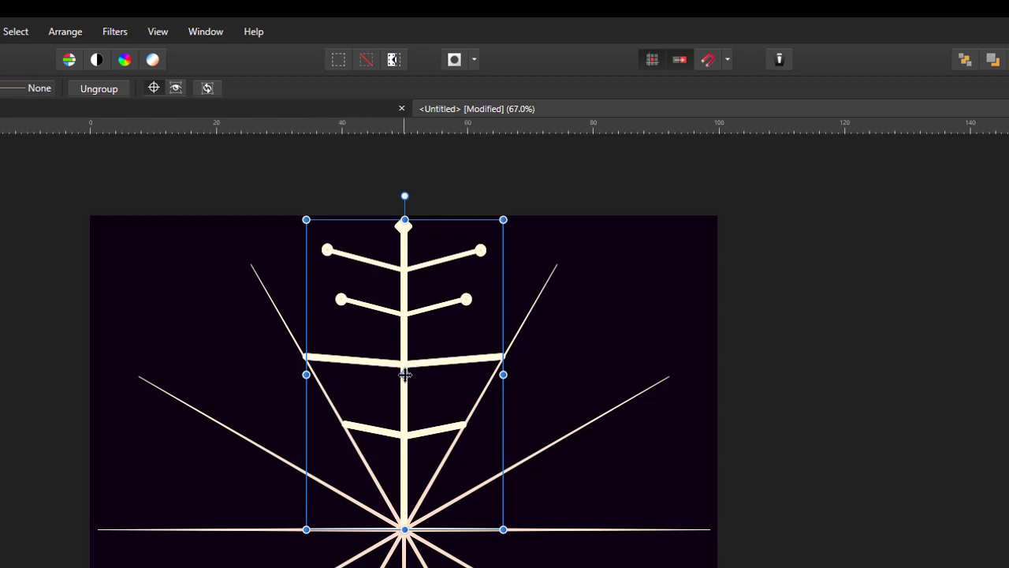
drag(404, 374, 404, 526)
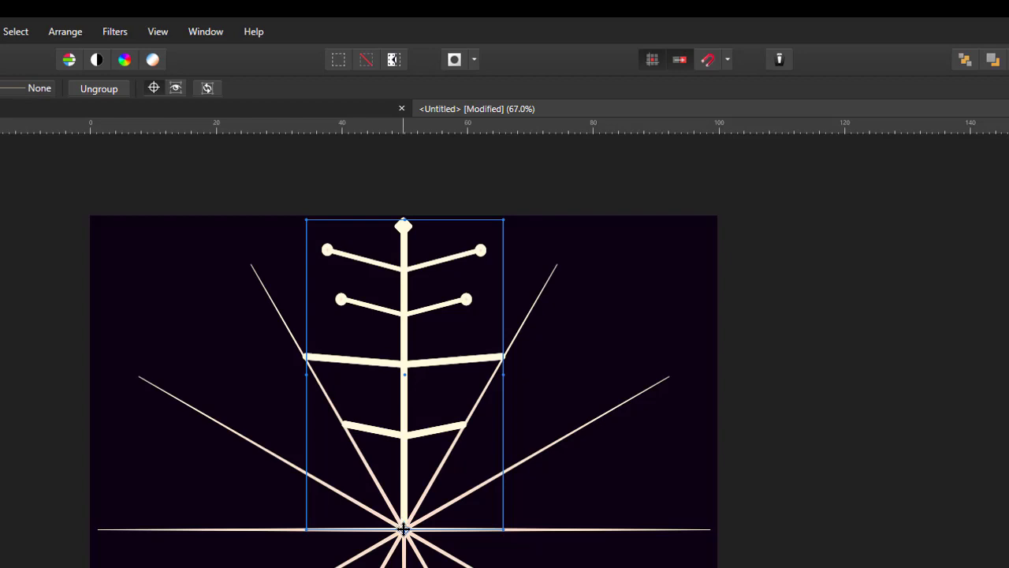
drag(404, 529, 404, 529)
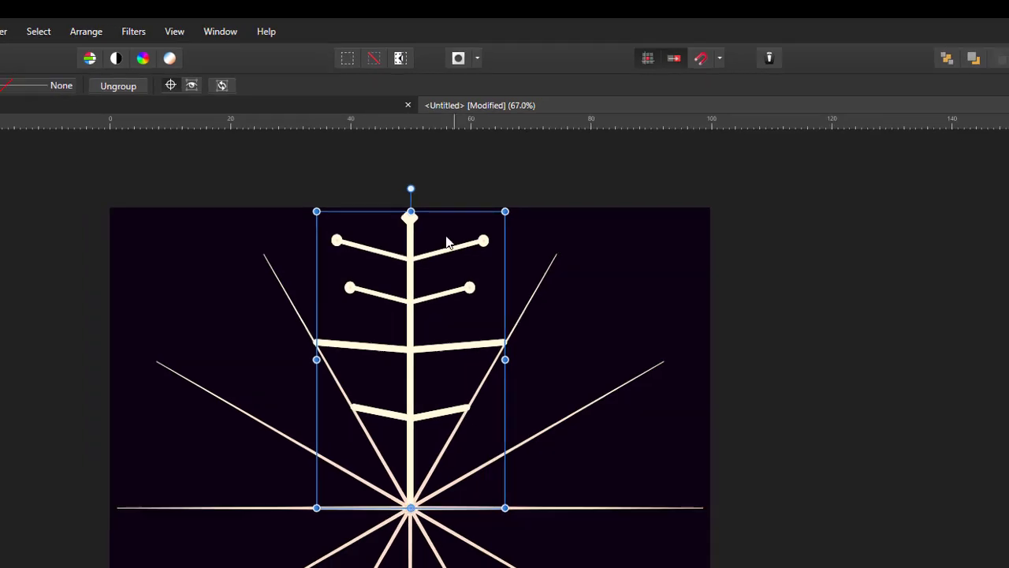
Rotate the arm copy onto the upper-right guide ray and repeat the rotated duplication four times to complete the six-armed snowflake.
drag(448, 144, 661, 254)
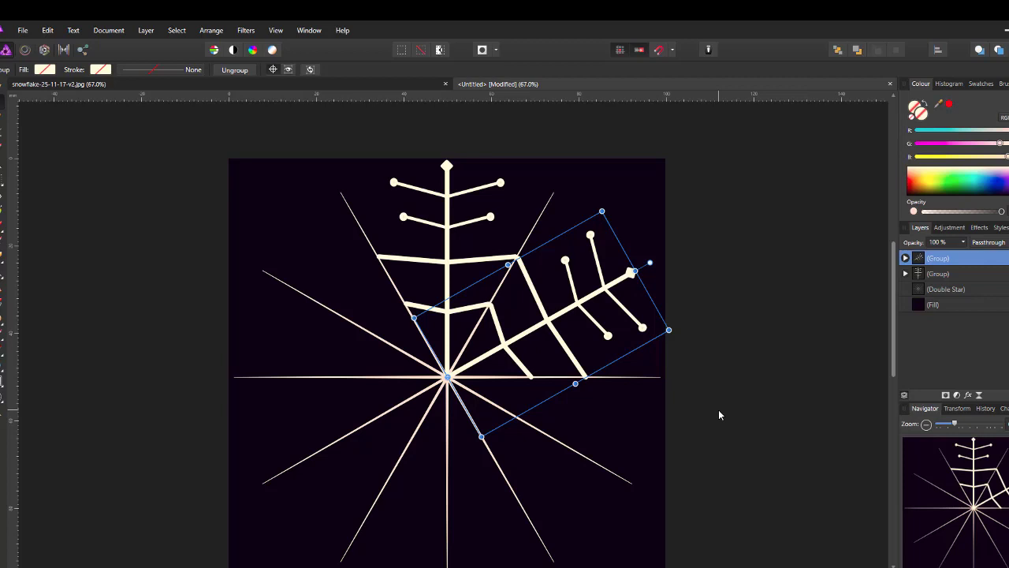
key(ctrl+j)
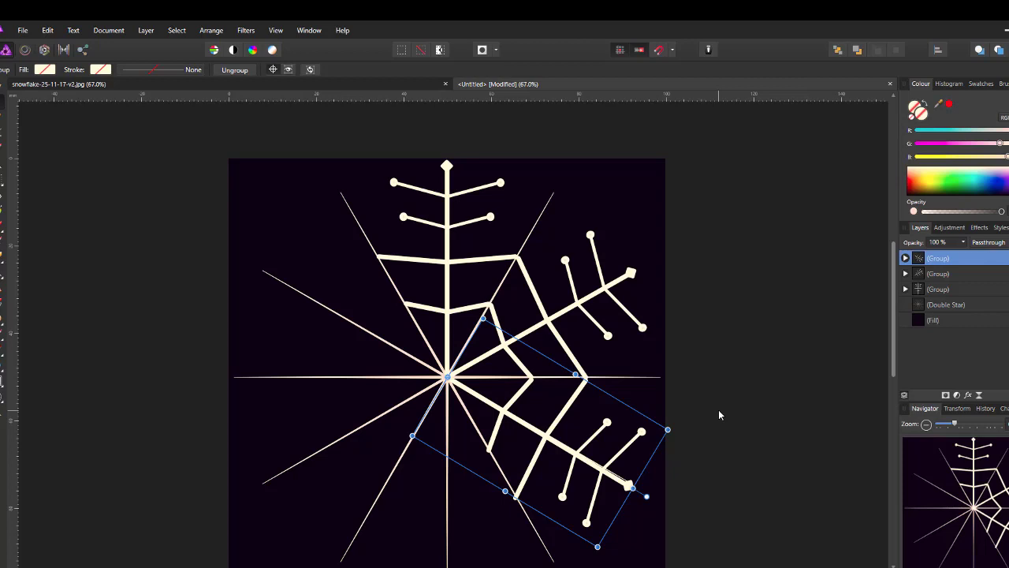
key(ctrl+j)
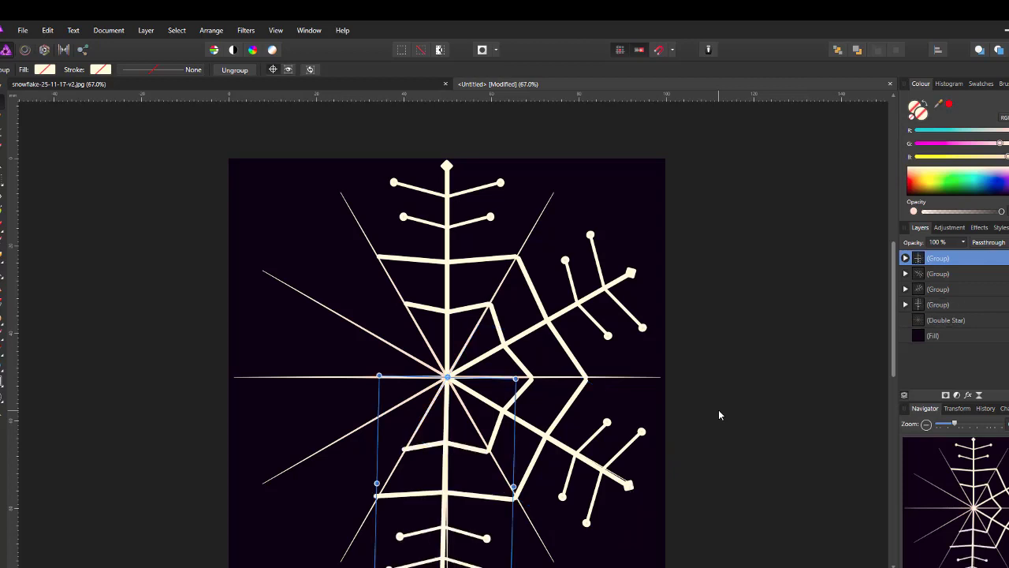
key(ctrl+j)
key(ctrl+j)
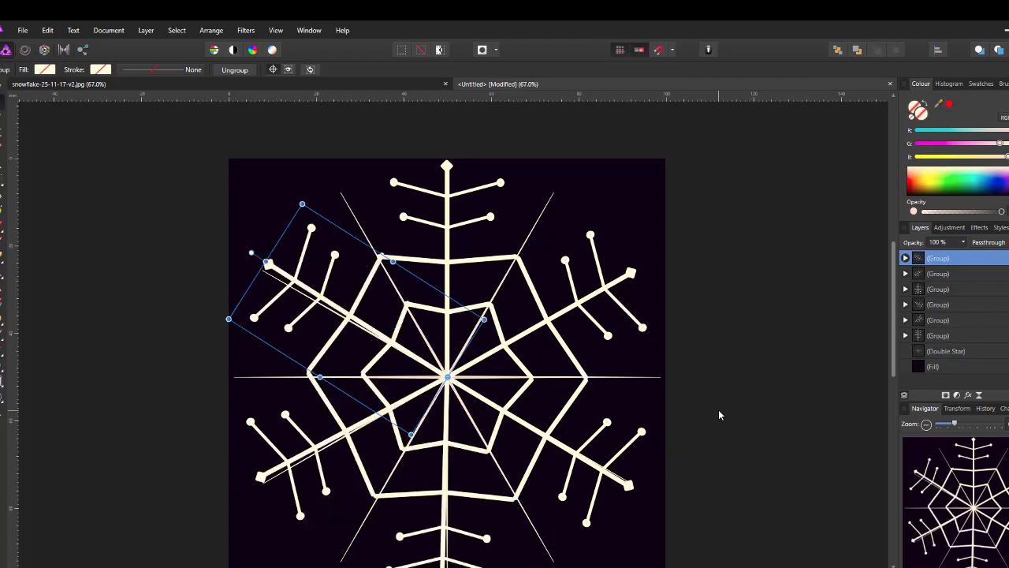
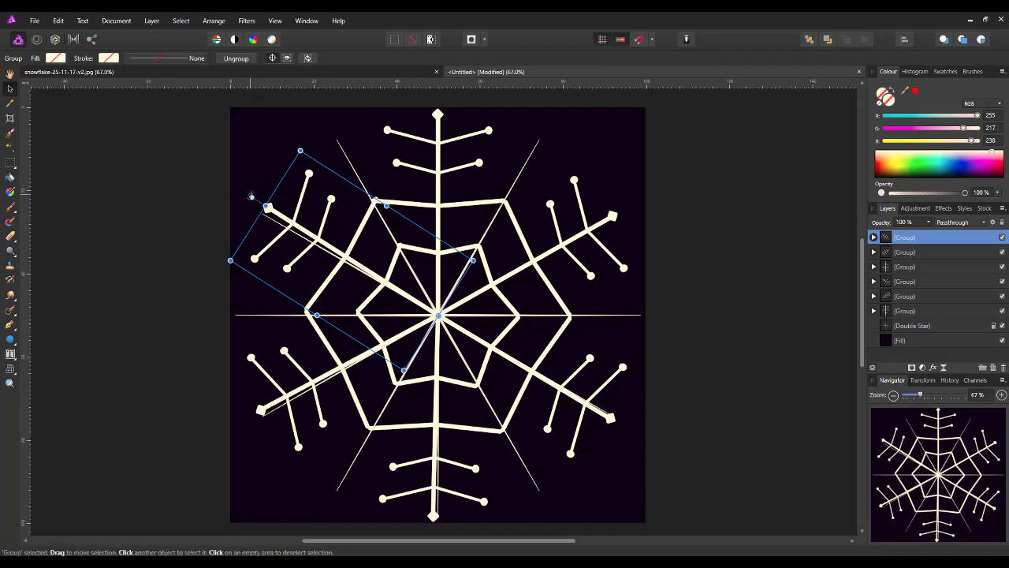
Rotate the upper-left arm into line with its guide ray, hide the Double Star layer and clear the selection.
drag(250, 196, 245, 197)
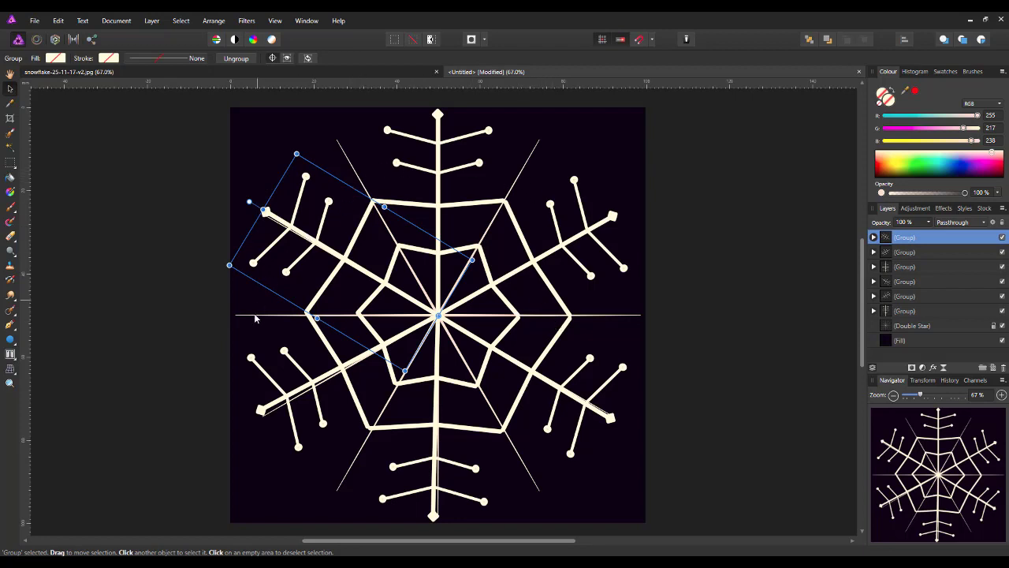
click(1002, 325)
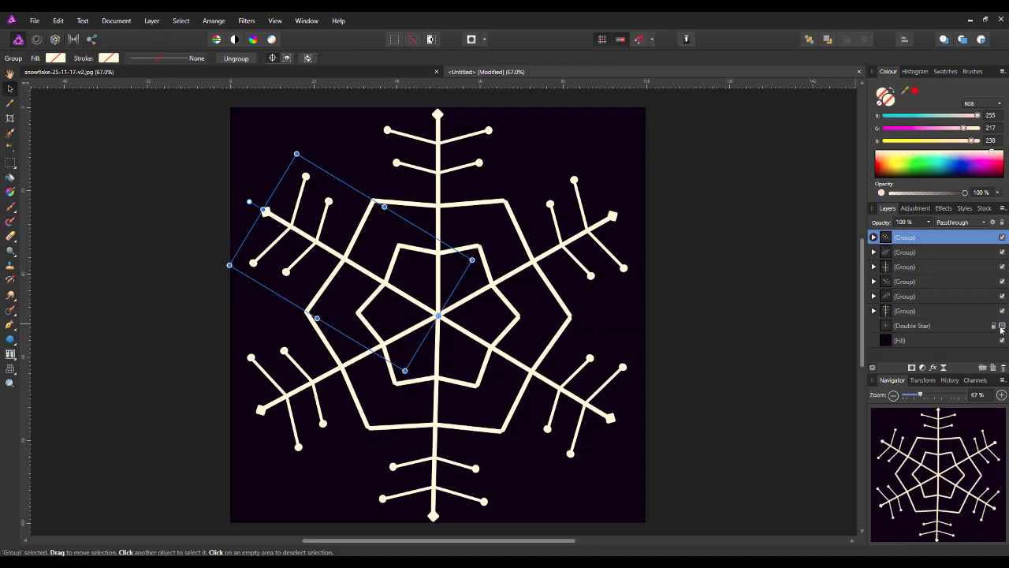
click(783, 406)
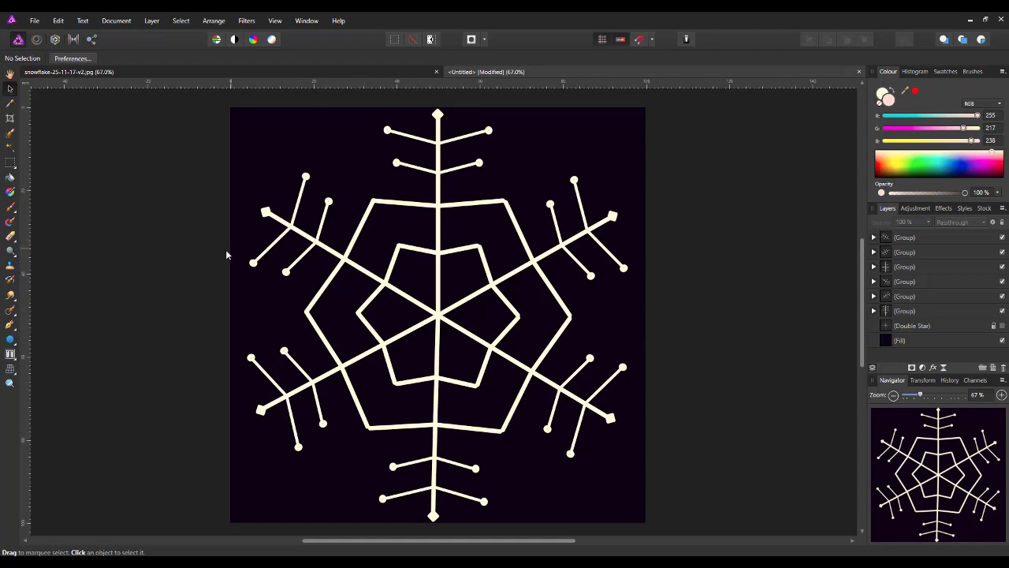
Draw a small ellipse near the canvas's upper-left corner and move it onto the upper-left vertex of the outer hexagon.
click(10, 340)
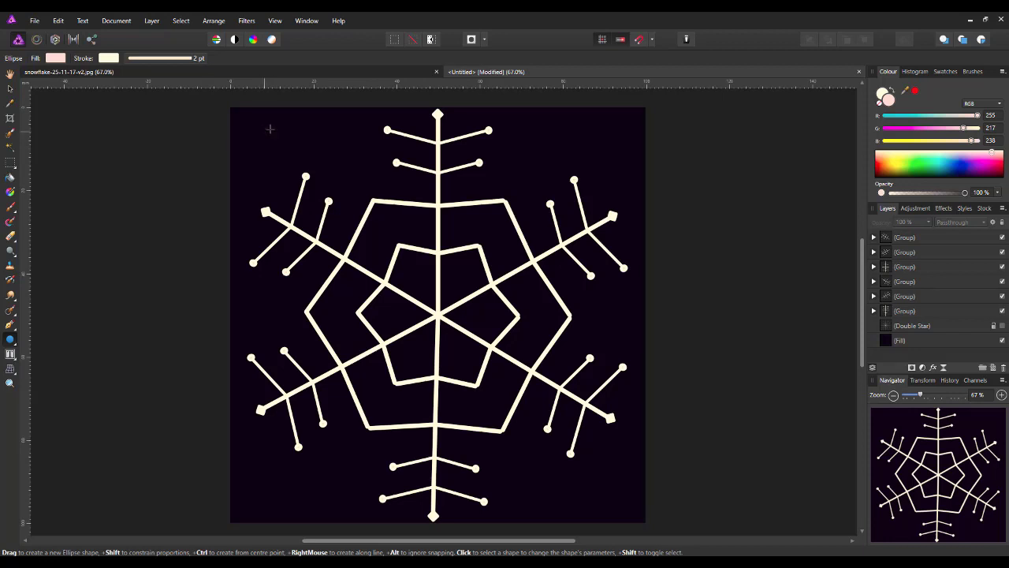
click(962, 237)
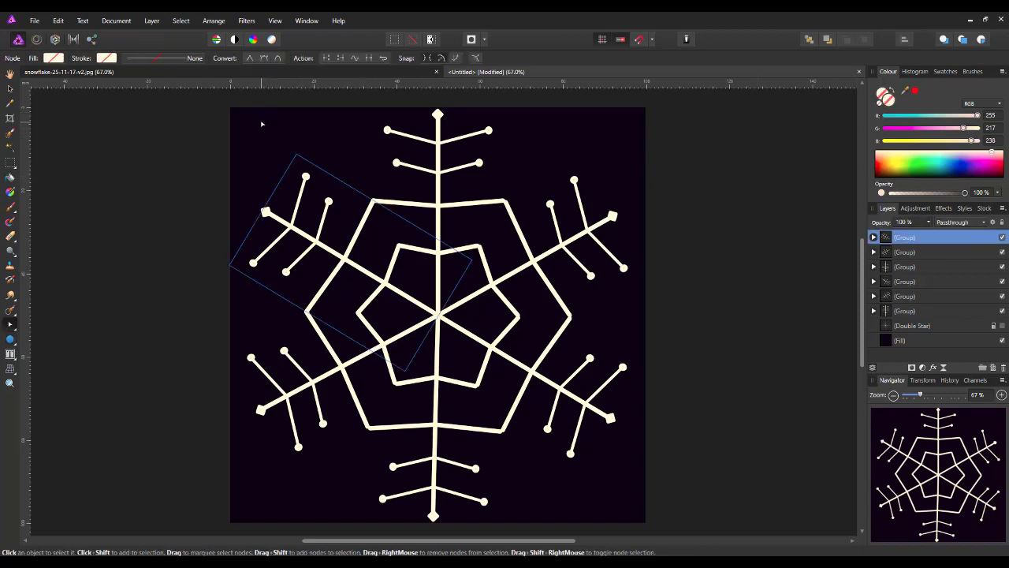
click(10, 341)
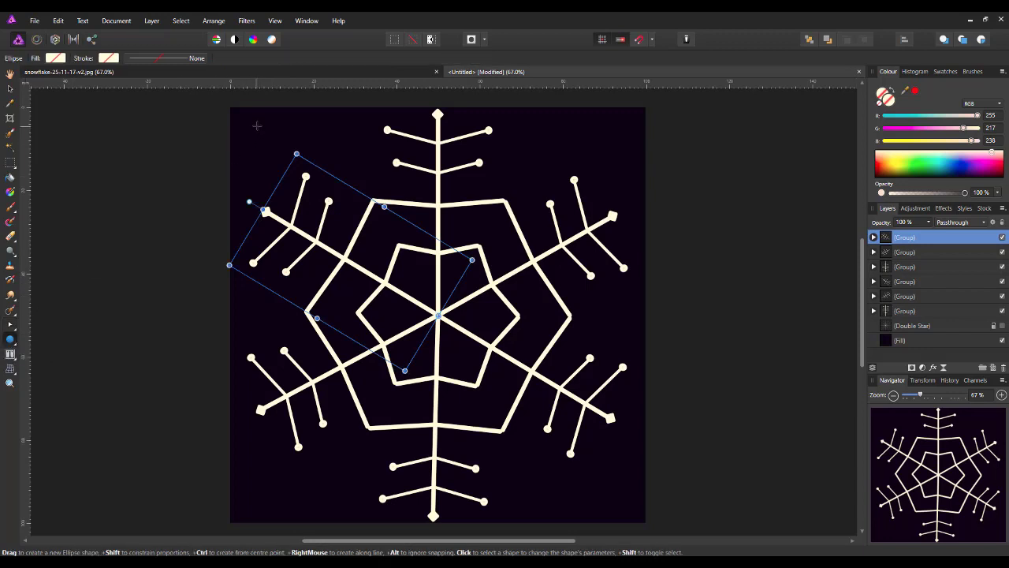
drag(256, 124, 271, 141)
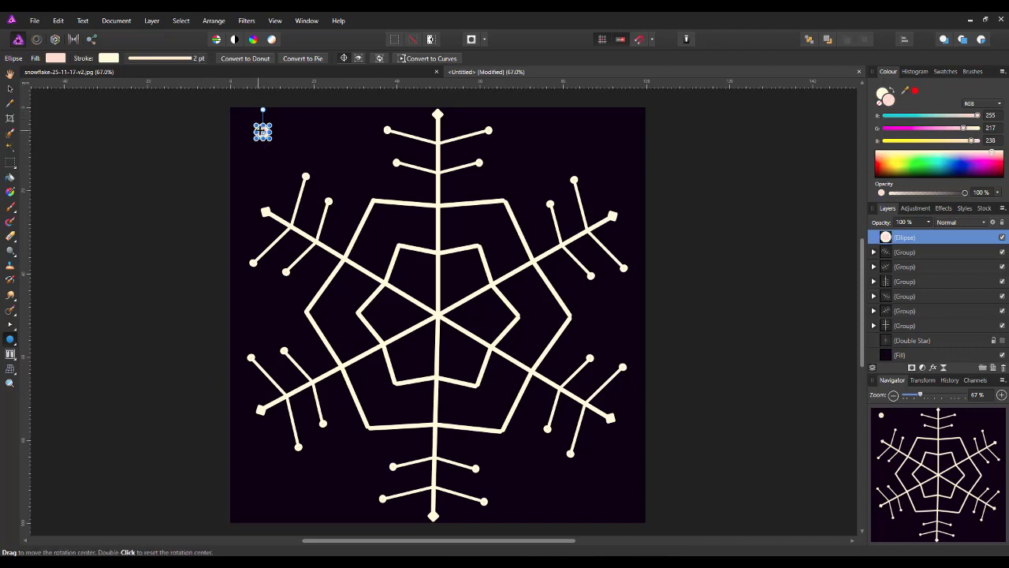
click(10, 88)
drag(262, 131, 310, 186)
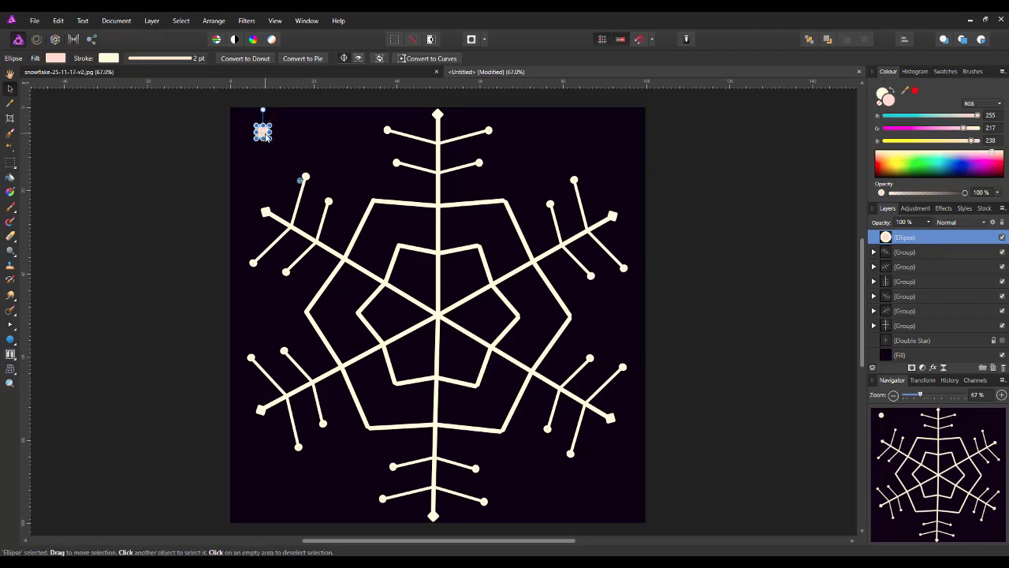
drag(266, 136, 378, 205)
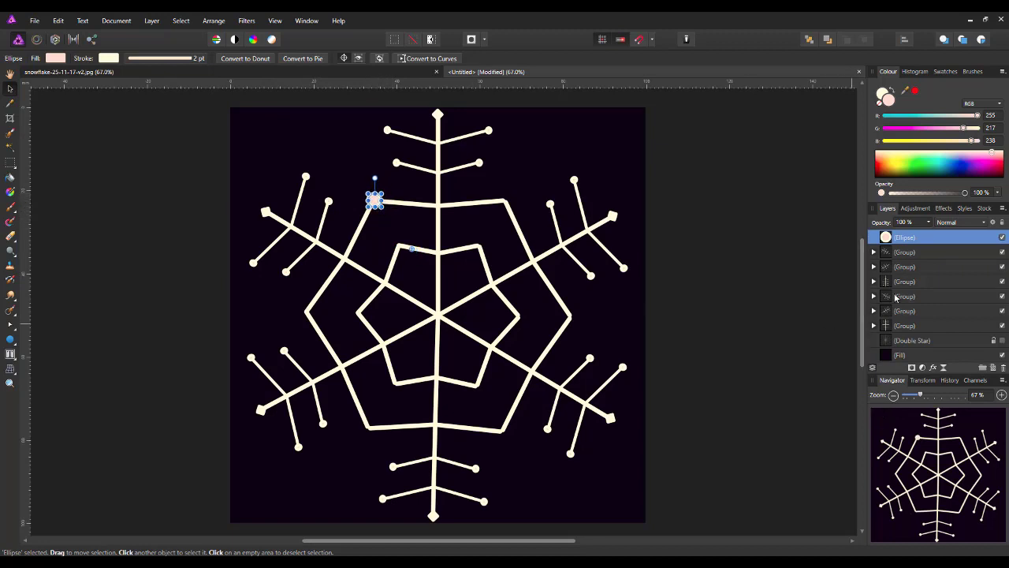
Duplicate the circle twice, placing one copy on the outer hexagon's upper-right vertex and the other on its right vertex.
right_click(953, 240)
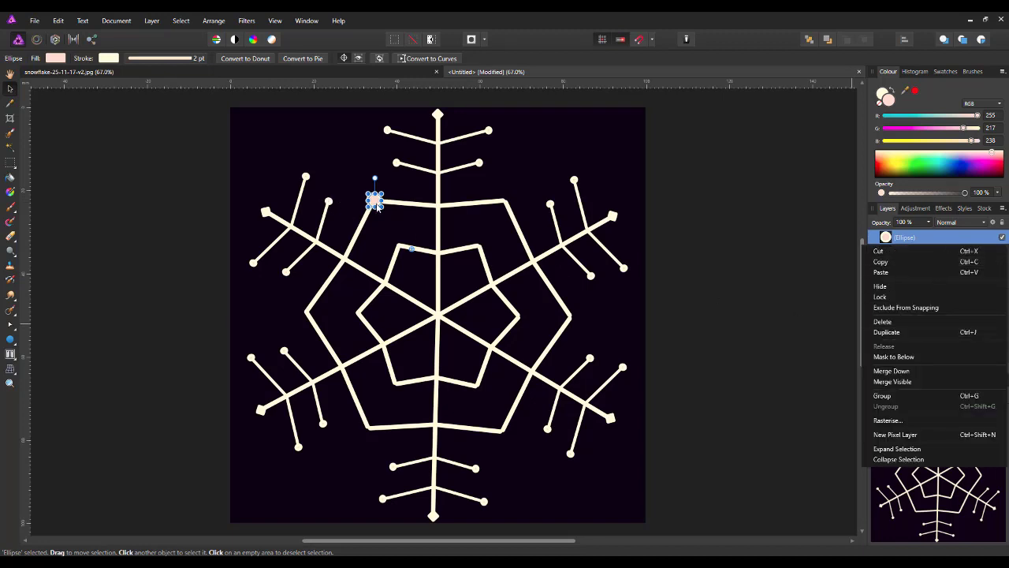
mouse_move(378, 203)
mouse_down()
mouse_move(408, 203)
mouse_move(380, 203)
mouse_up()
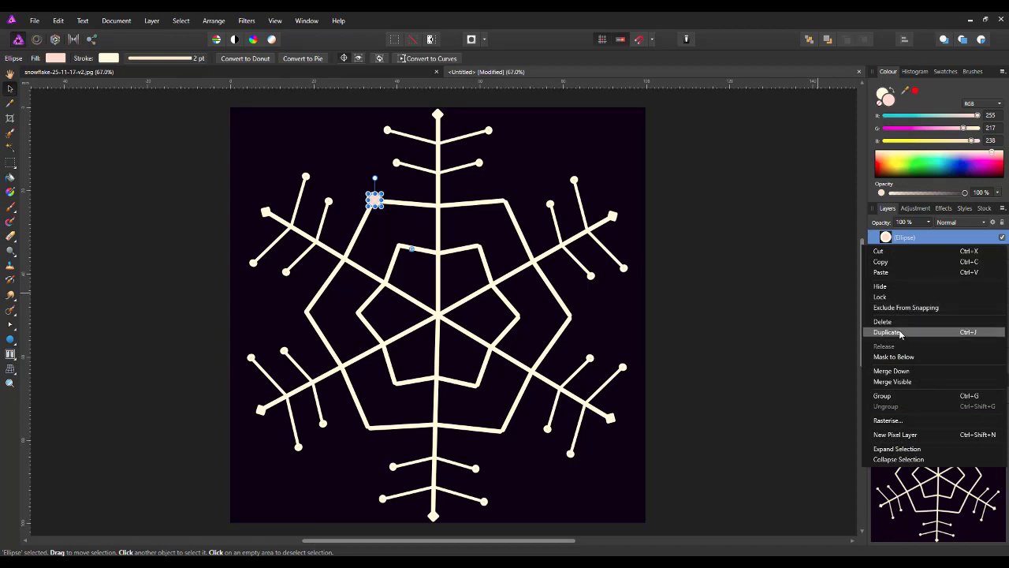
click(888, 332)
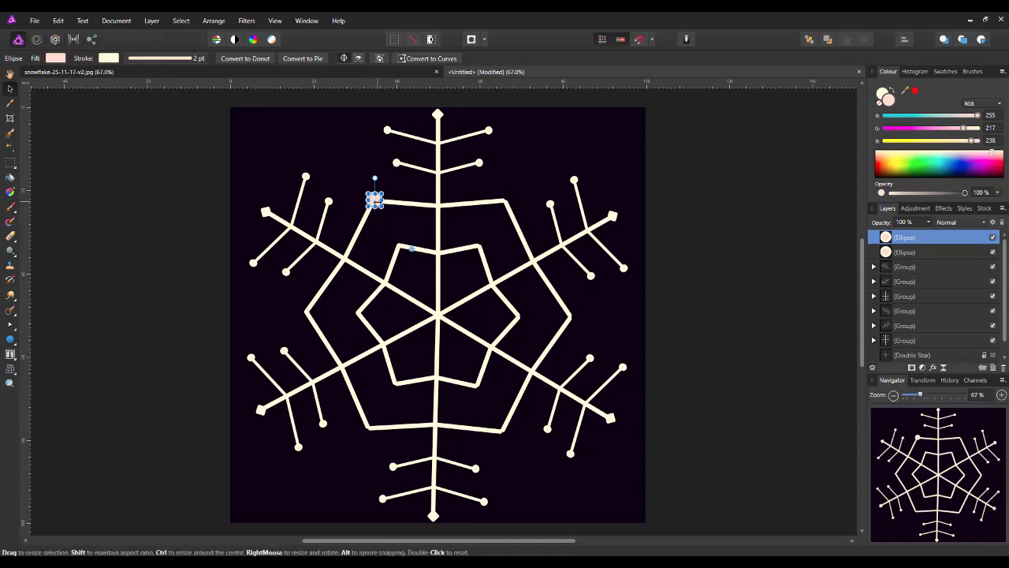
drag(375, 198, 507, 208)
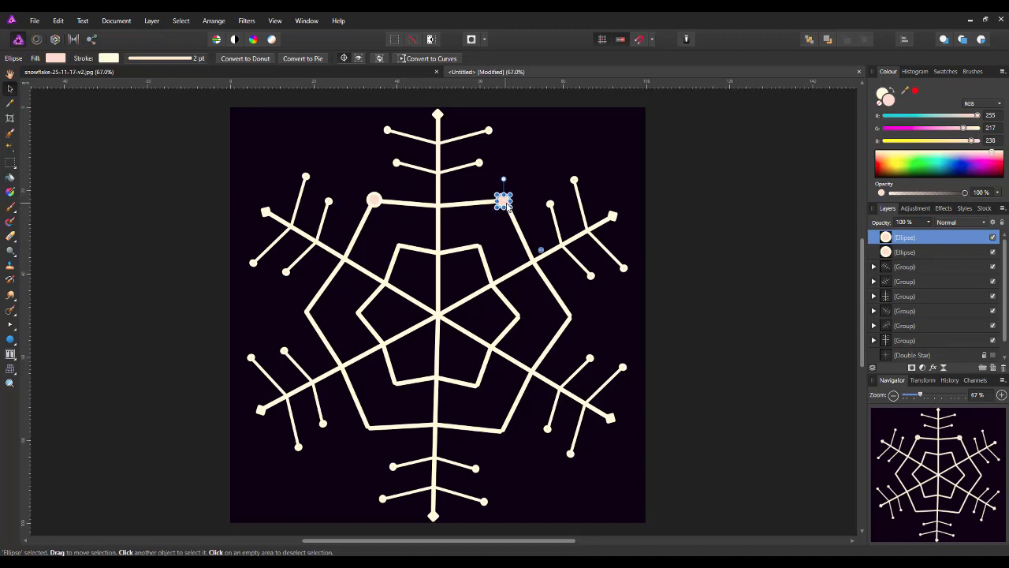
right_click(935, 241)
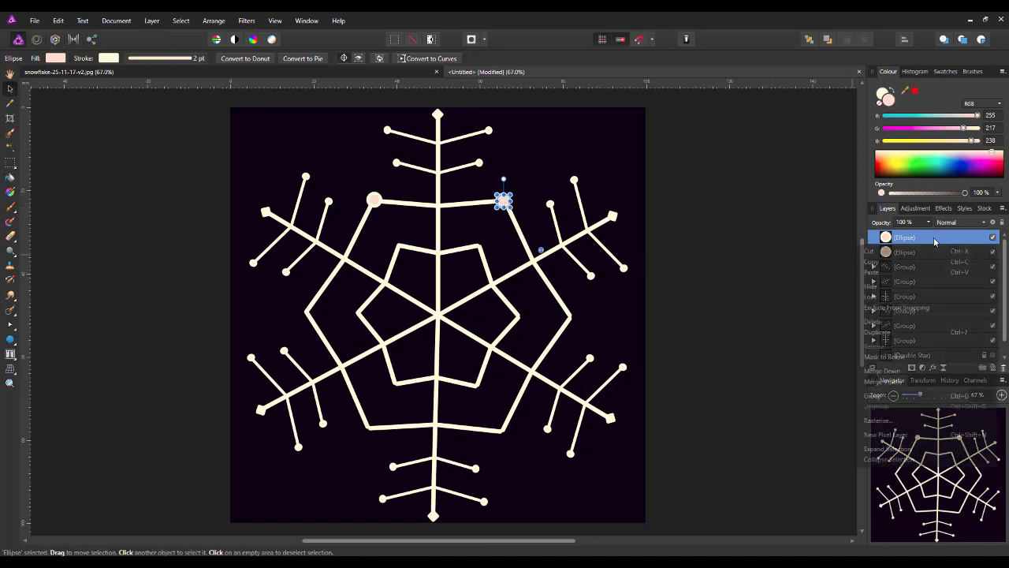
click(884, 331)
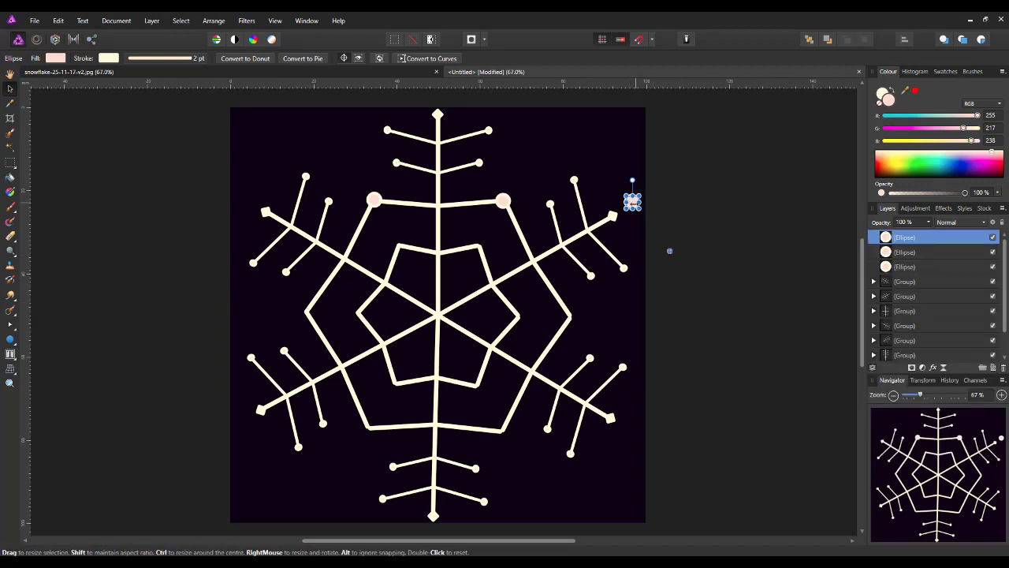
drag(633, 202, 573, 318)
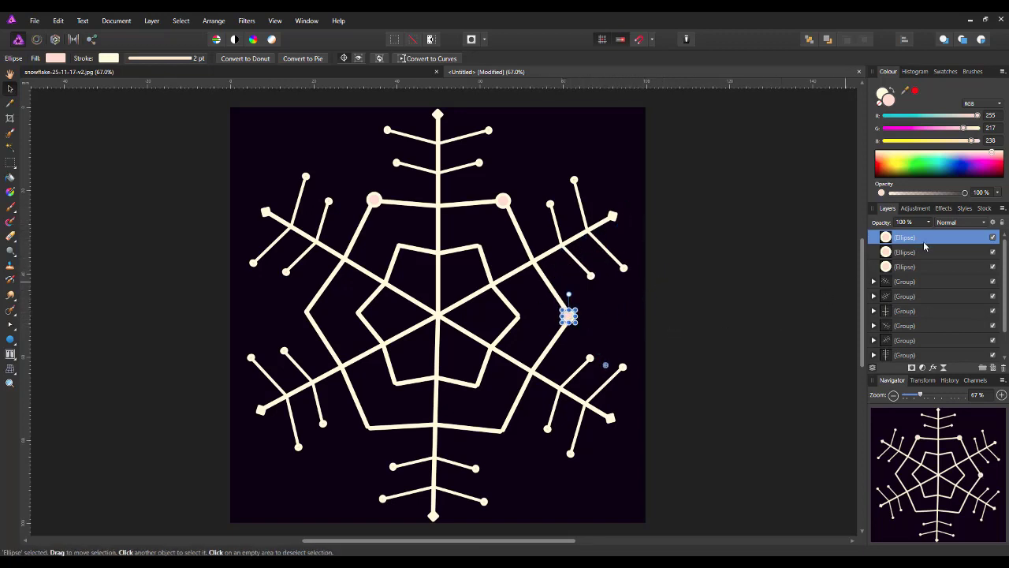
Duplicate the circle twice more, placing the copies on the outer hexagon's lower-right and lower-left vertices.
right_click(923, 242)
click(881, 332)
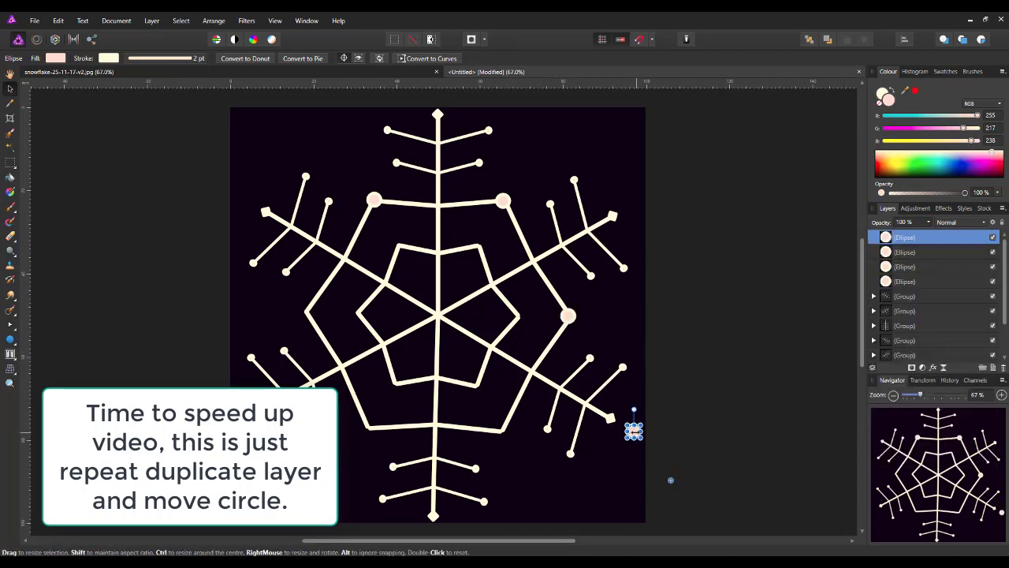
drag(618, 441, 485, 438)
right_click(920, 249)
click(899, 338)
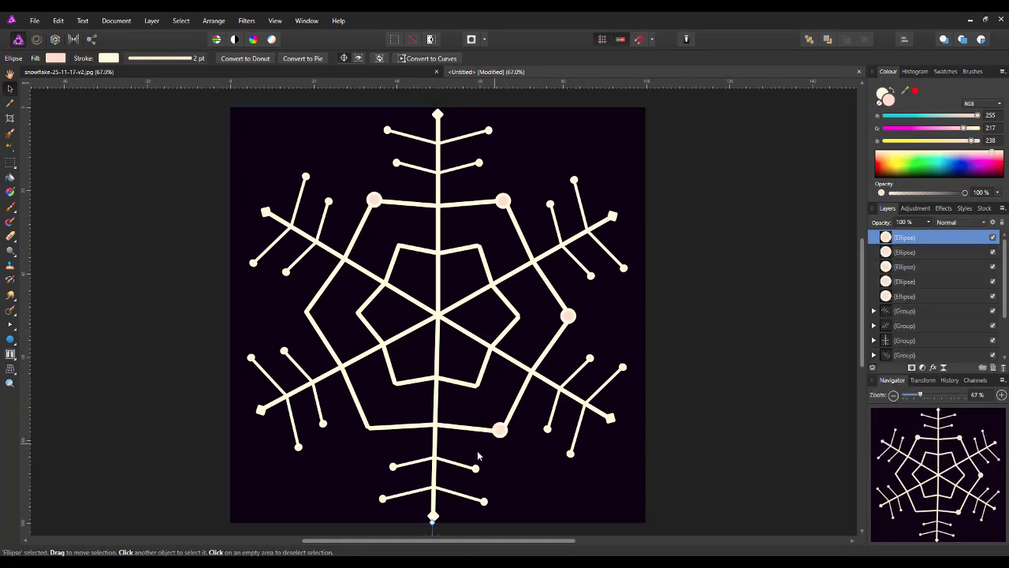
scroll(742, 380, down, 1)
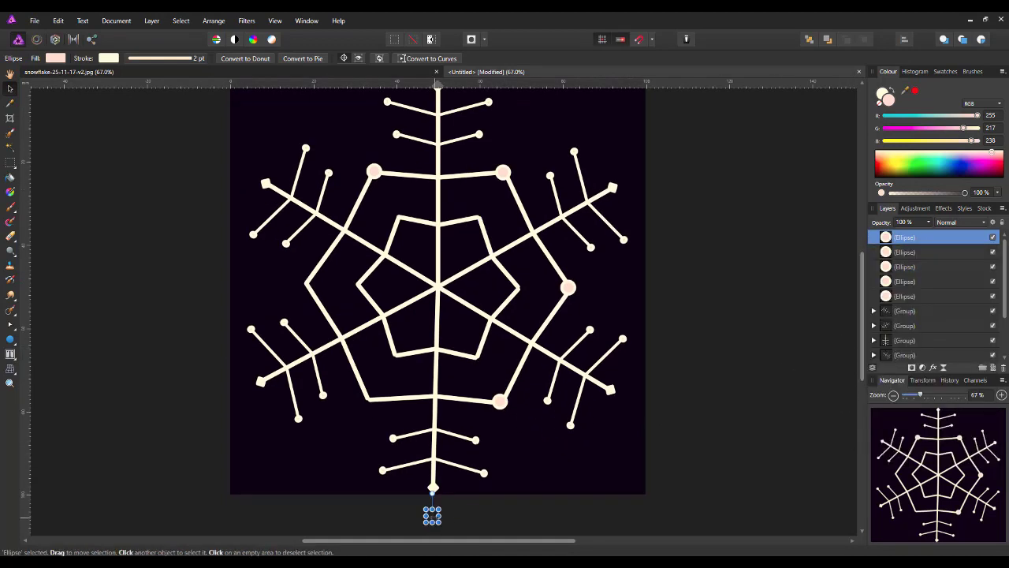
drag(432, 516, 367, 399)
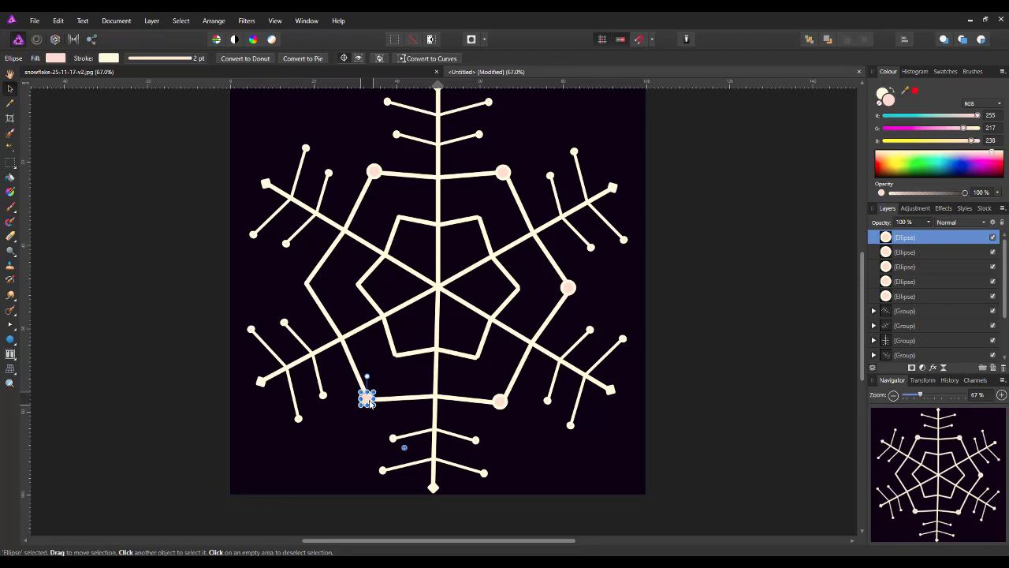
Duplicate the circle once more, place the copy on the outer hexagon's left vertex and clear the selection.
right_click(918, 240)
click(877, 332)
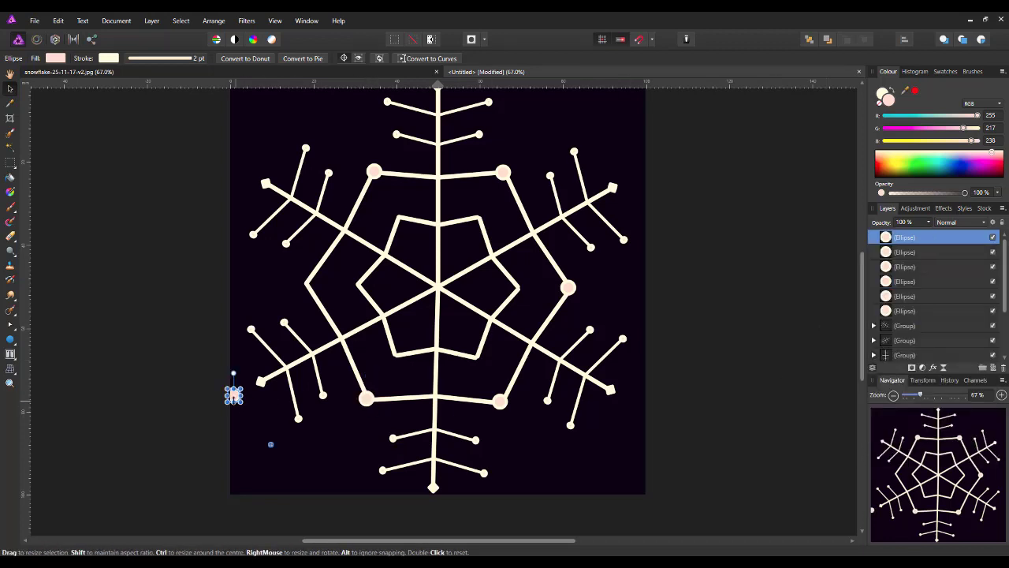
drag(233, 394, 306, 284)
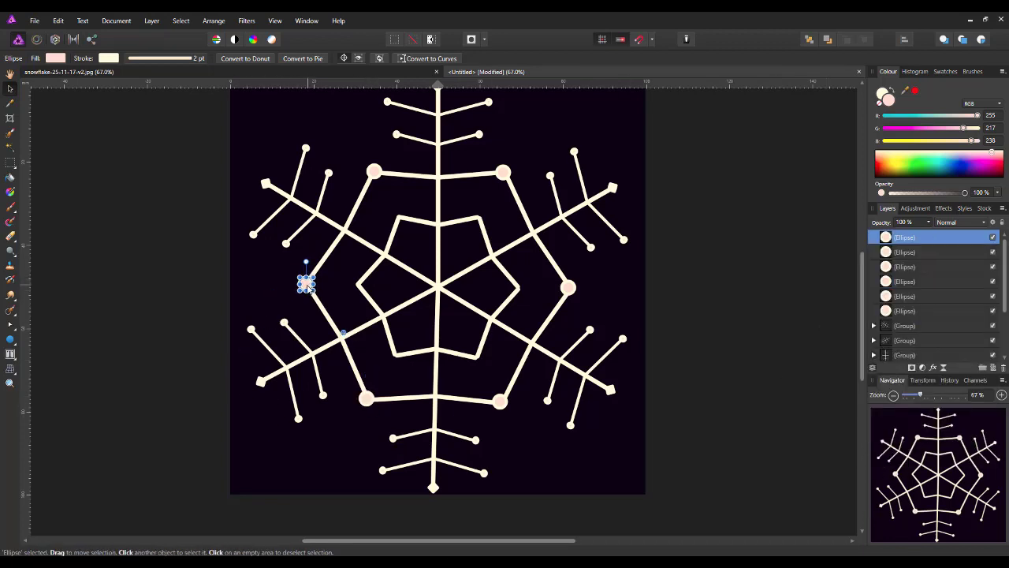
click(736, 362)
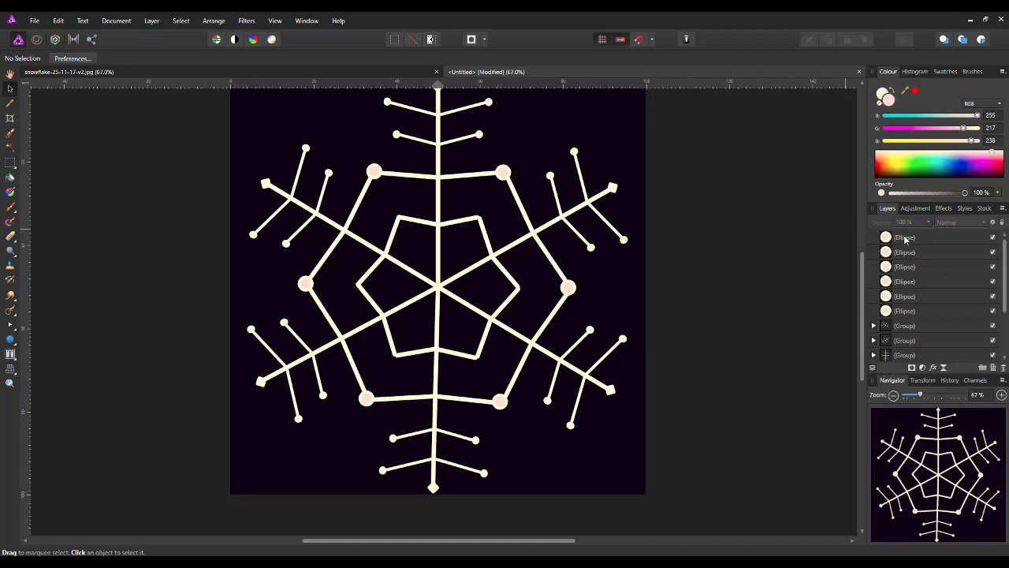
Draw a smaller ellipse with the same fill and outline in the empty upper-left area of the canvas.
click(956, 240)
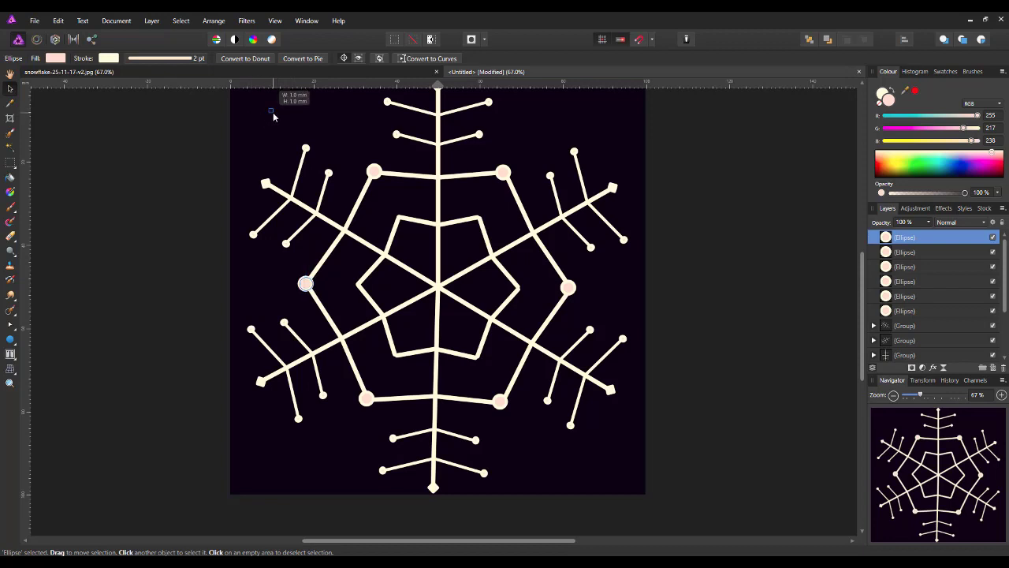
click(10, 340)
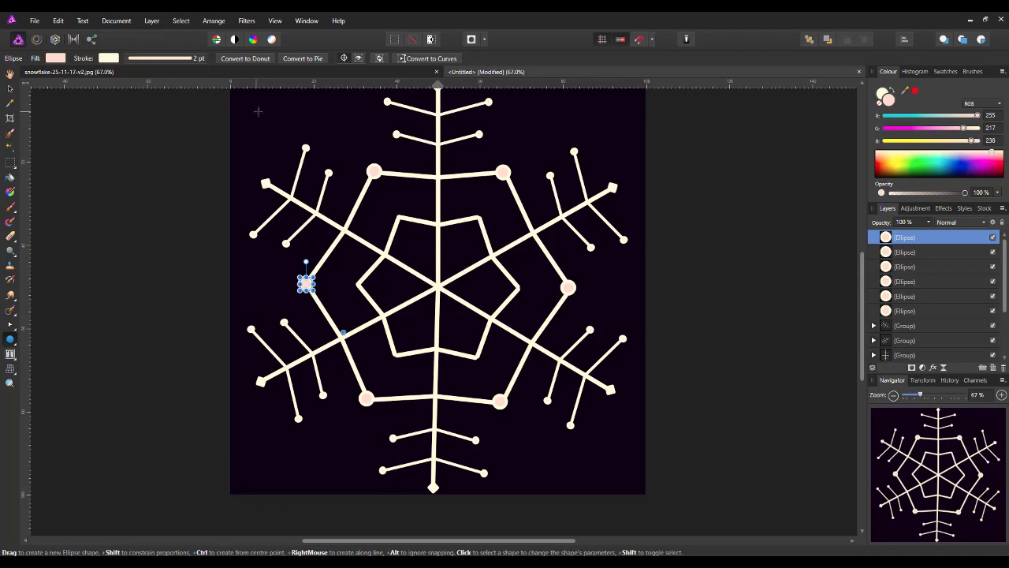
drag(258, 109, 260, 112)
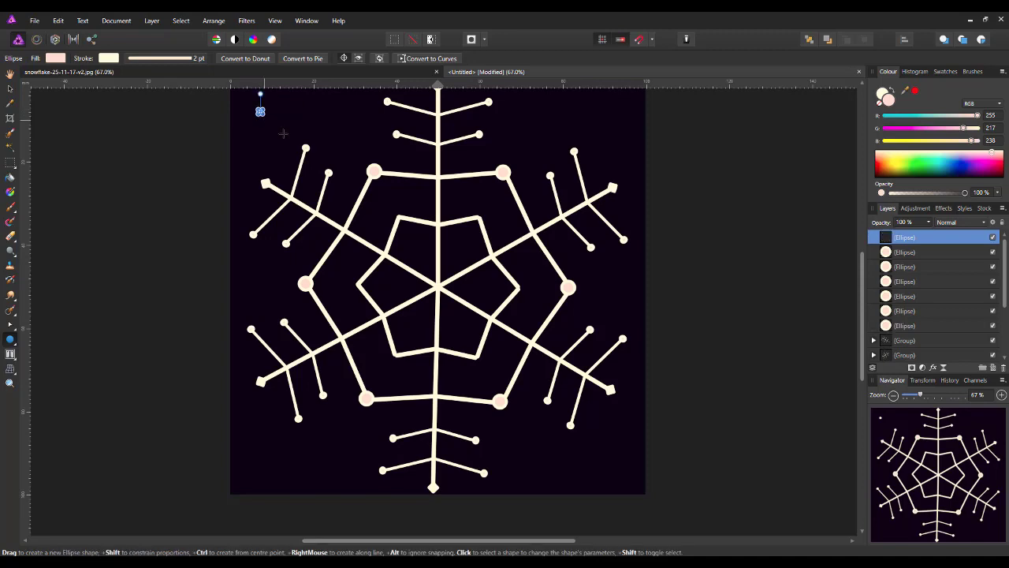
drag(919, 395, 950, 397)
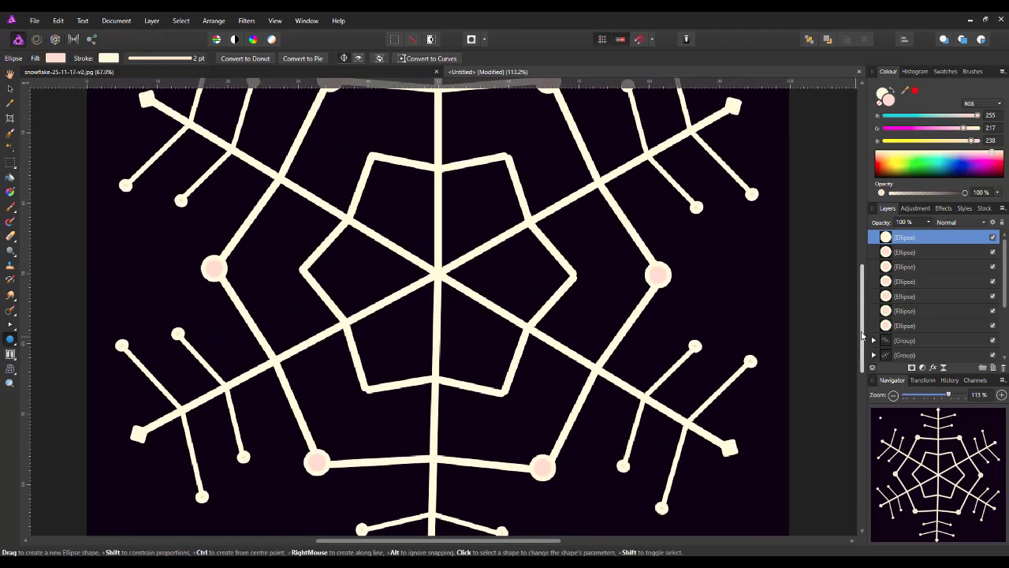
scroll(438, 310, up, 5)
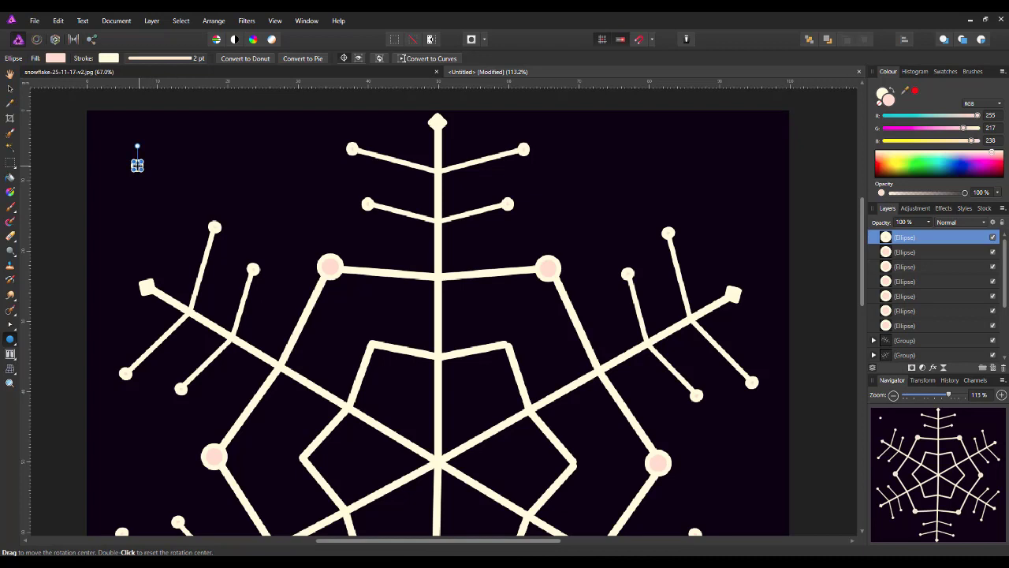
drag(137, 165, 149, 171)
double_click(152, 173)
drag(949, 394, 956, 394)
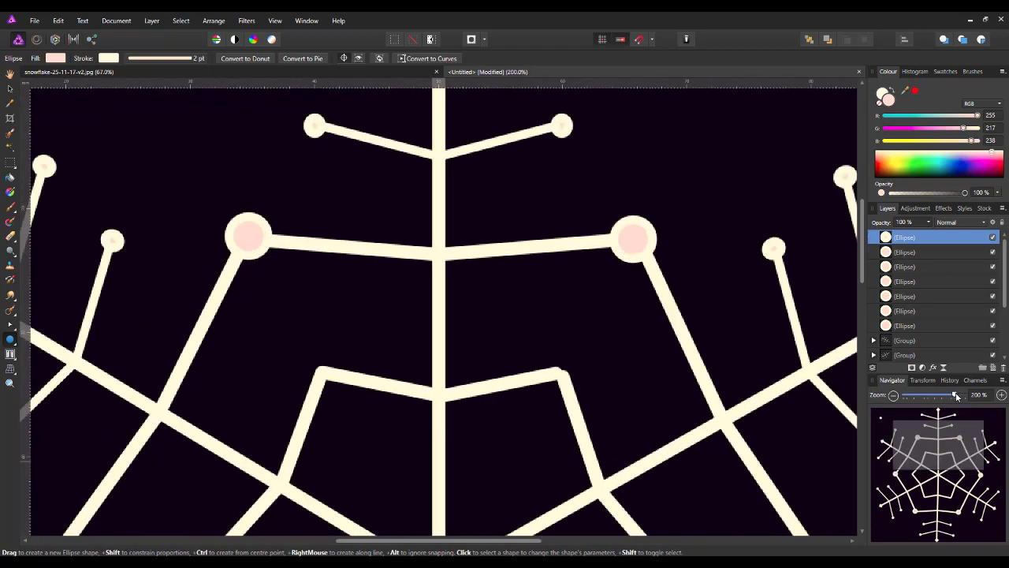
drag(941, 447, 899, 422)
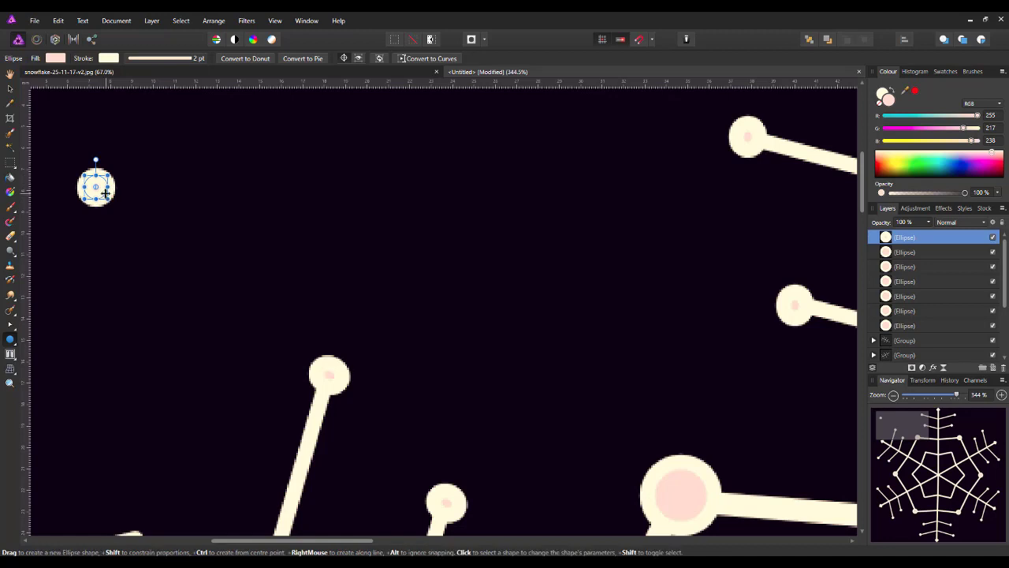
Move the small circle onto the inner hexagon's upper-left vertex, duplicate it and place the copy on the upper-right vertex.
drag(105, 192, 817, 372)
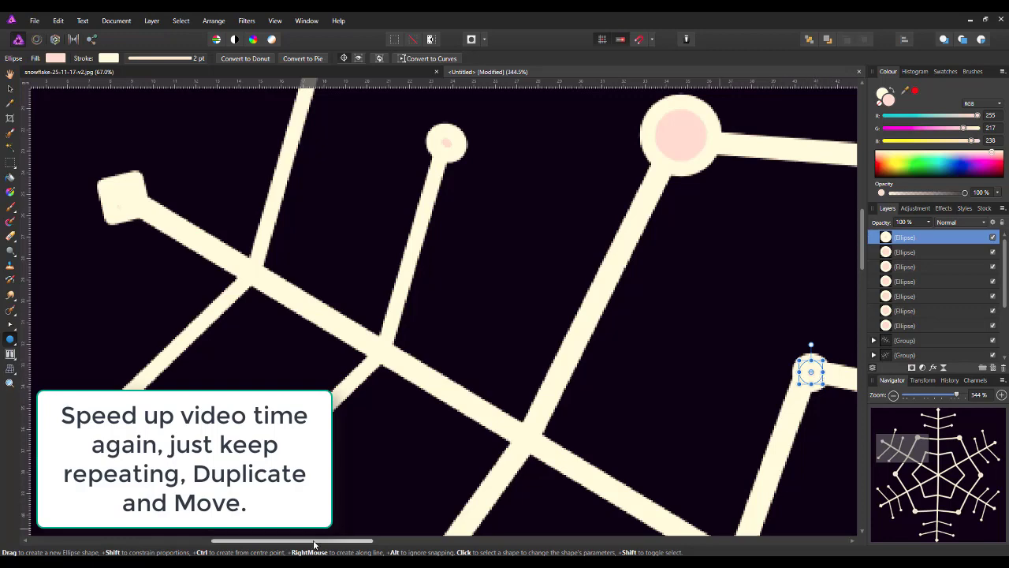
drag(314, 543, 462, 542)
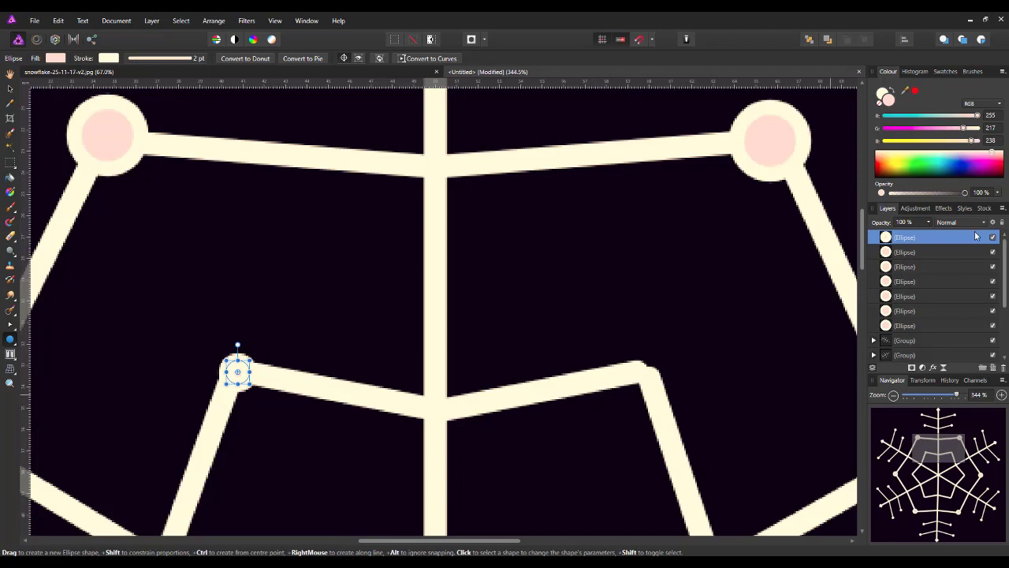
right_click(938, 238)
click(867, 337)
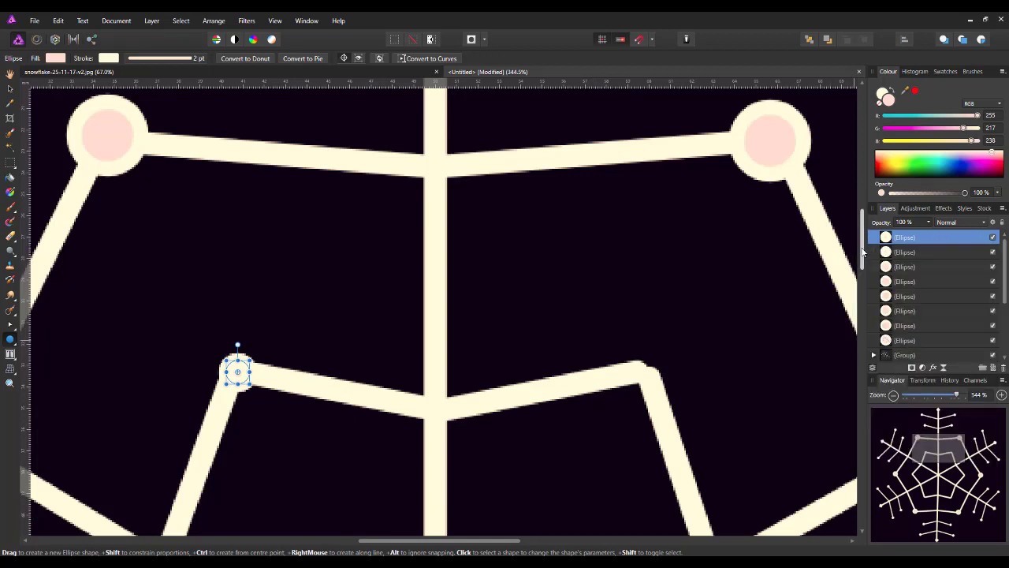
drag(246, 378, 659, 383)
Duplicate the small circle twice, placing the copies on the inner hexagon's right and lower-right vertices.
scroll(805, 269, down, 3)
right_click(853, 245)
click(896, 333)
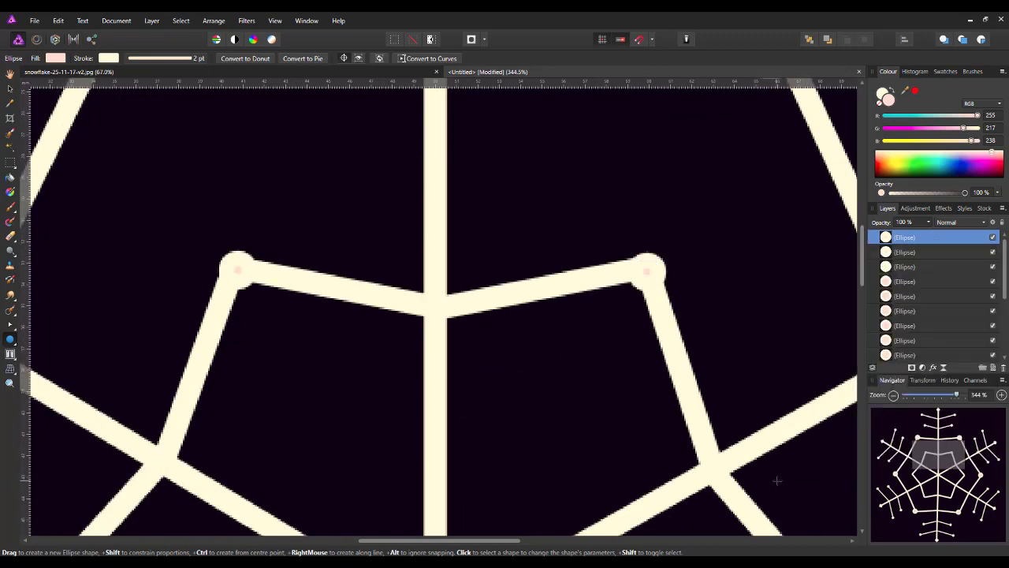
drag(462, 542, 554, 543)
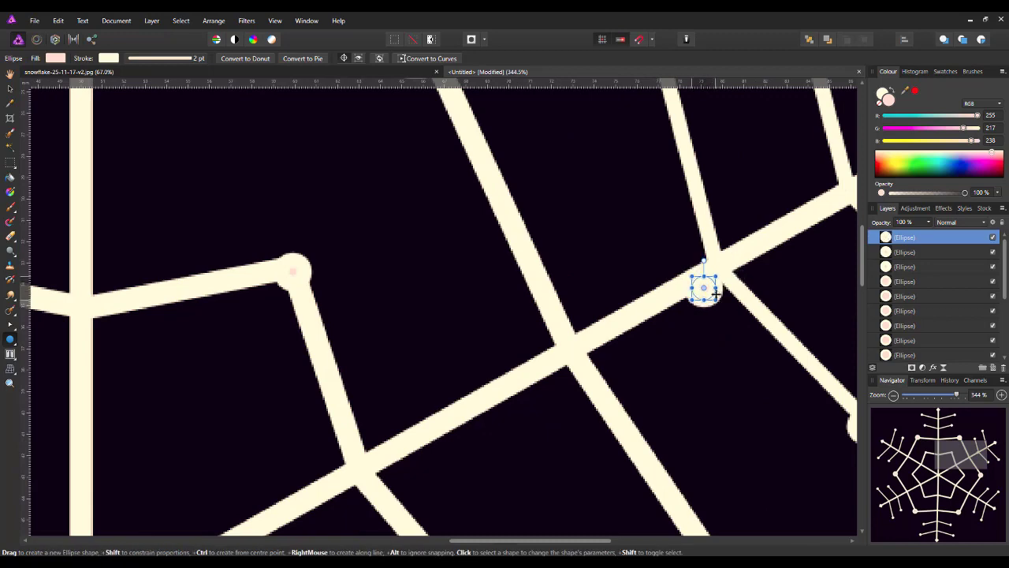
drag(706, 282, 495, 401)
right_click(914, 244)
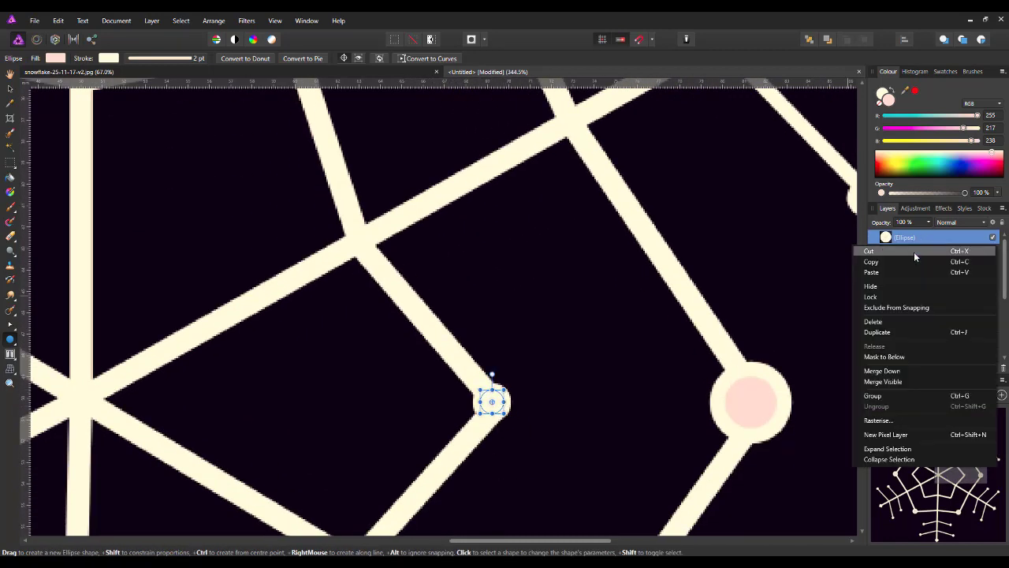
click(890, 332)
scroll(505, 315, down, 5)
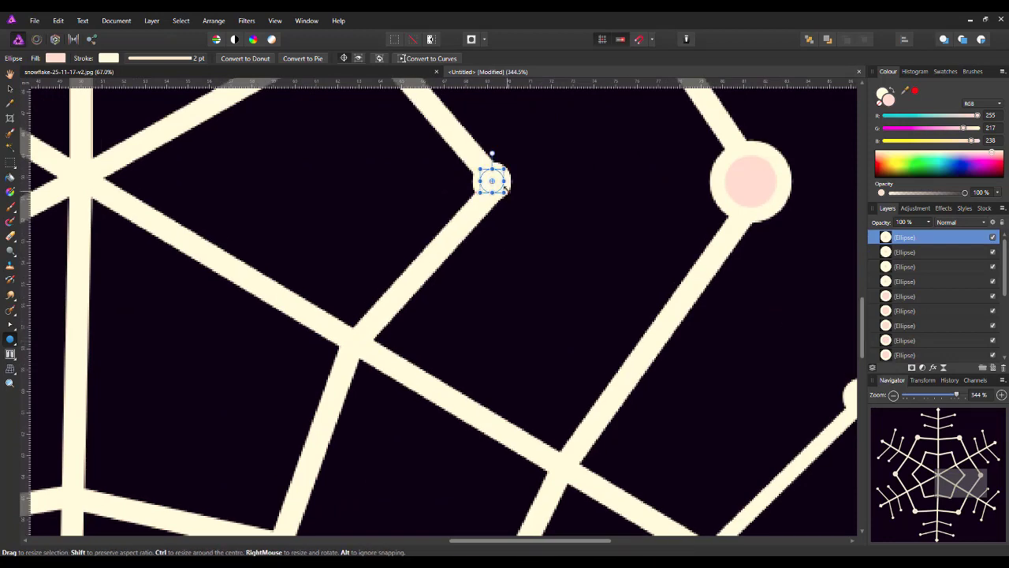
drag(496, 182, 287, 410)
Duplicate the small circle twice more, placing the copies on the inner hexagon's lower-left and left vertices.
right_click(941, 238)
click(907, 325)
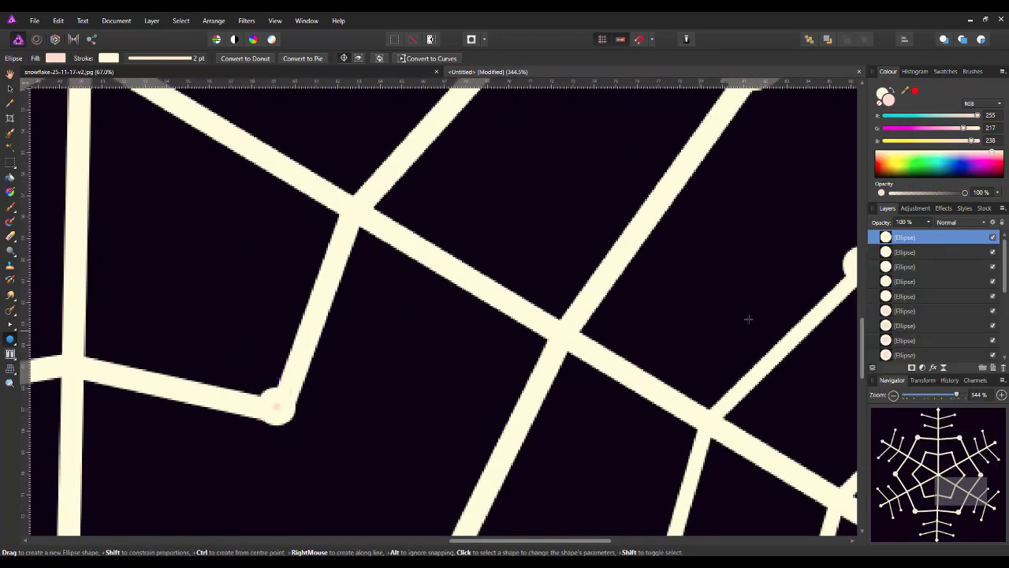
drag(862, 338, 861, 394)
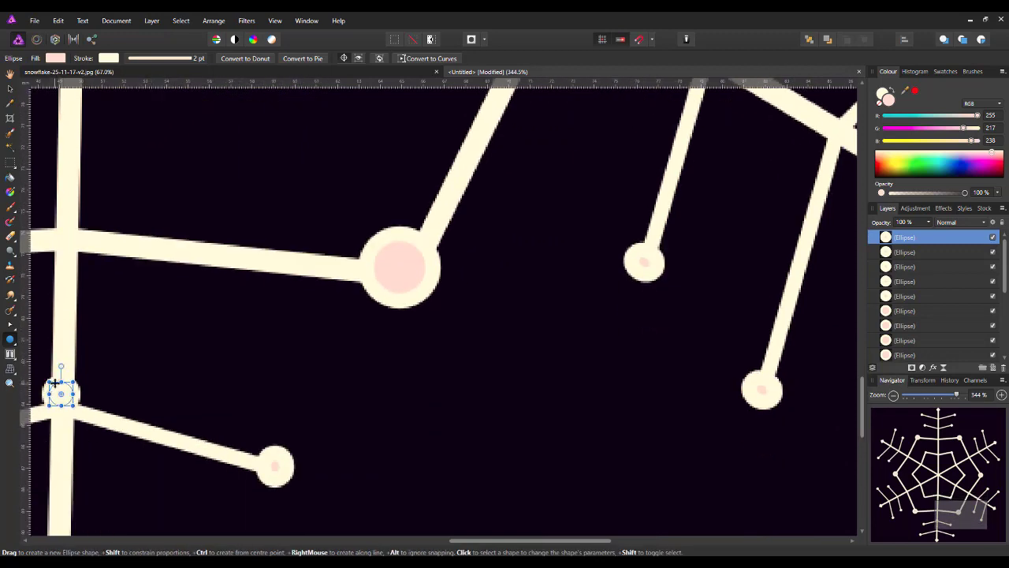
drag(59, 387, 226, 260)
right_click(958, 239)
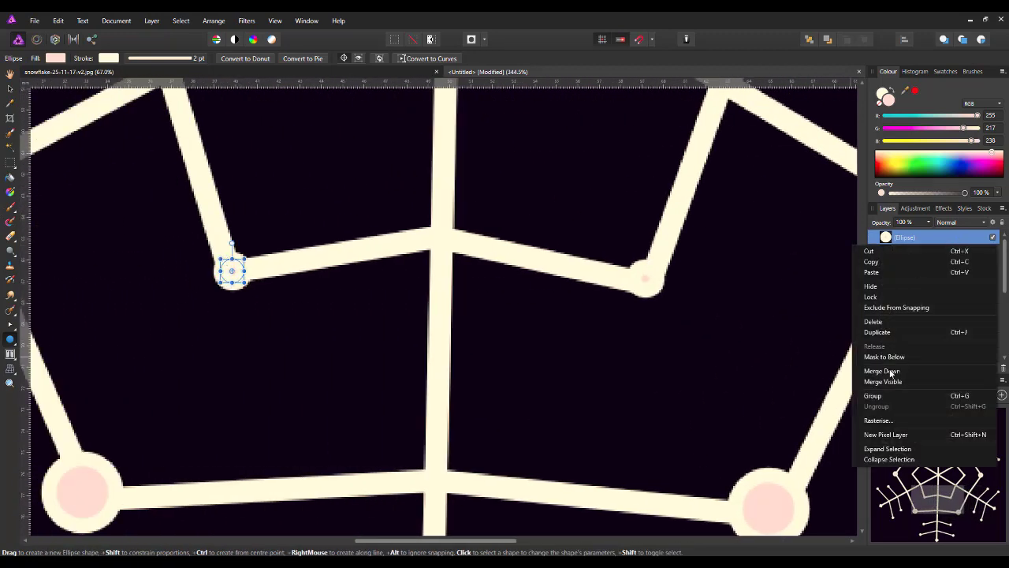
click(895, 332)
scroll(228, 383, down, 6)
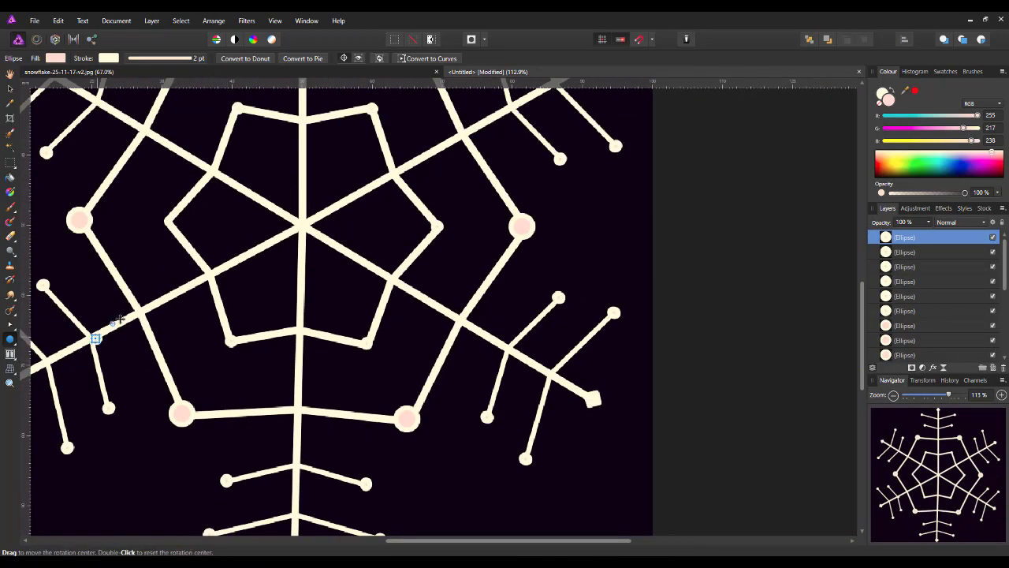
scroll(110, 370, up, 3)
scroll(128, 354, up, 3)
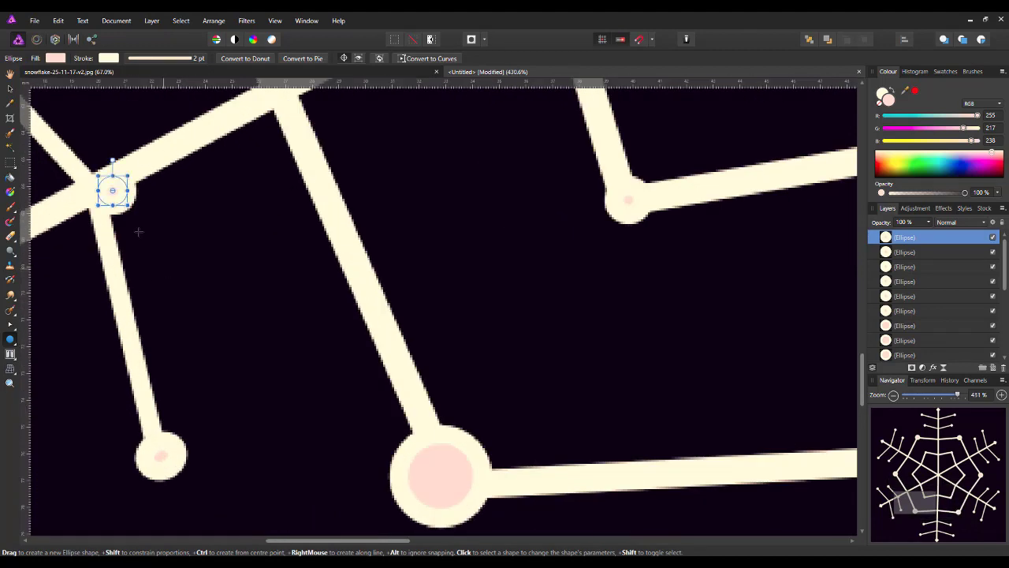
drag(124, 183, 405, 349)
Group all the ellipses and the six arm groups into one group, leaving out the Double Star and Fill layers.
key(ctrl+0)
click(778, 458)
click(924, 241)
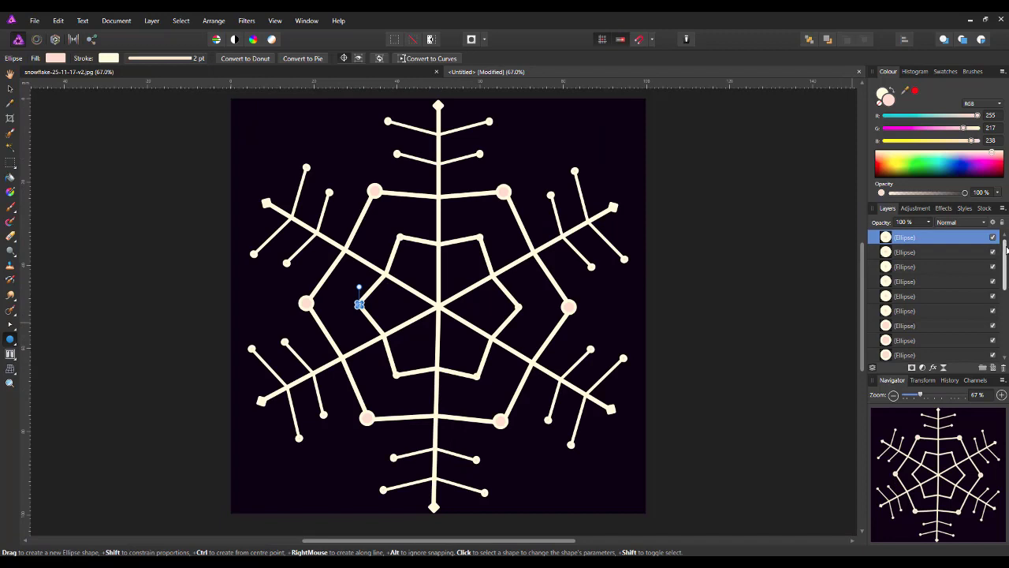
drag(1006, 249, 1006, 316)
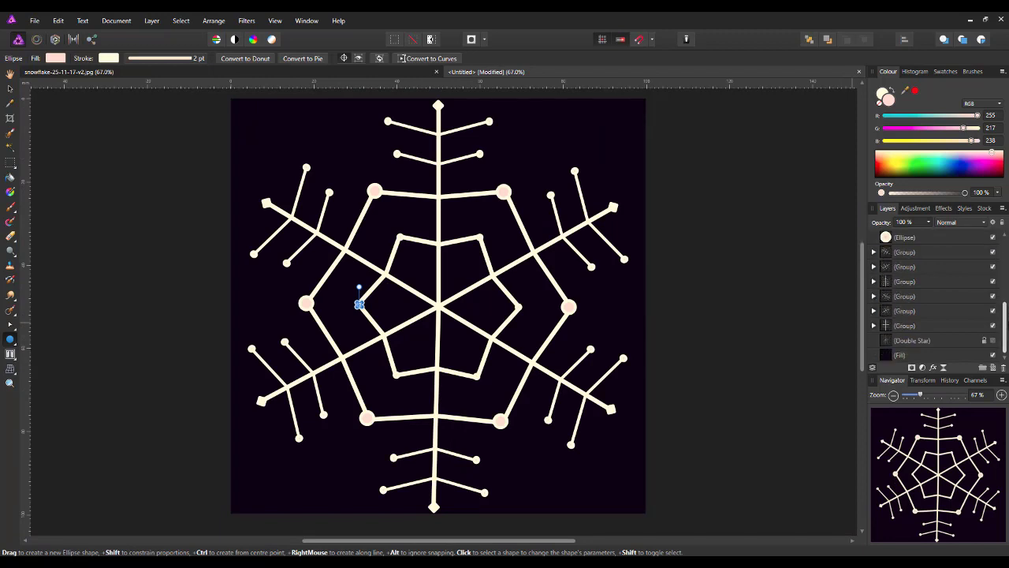
shift+click(944, 326)
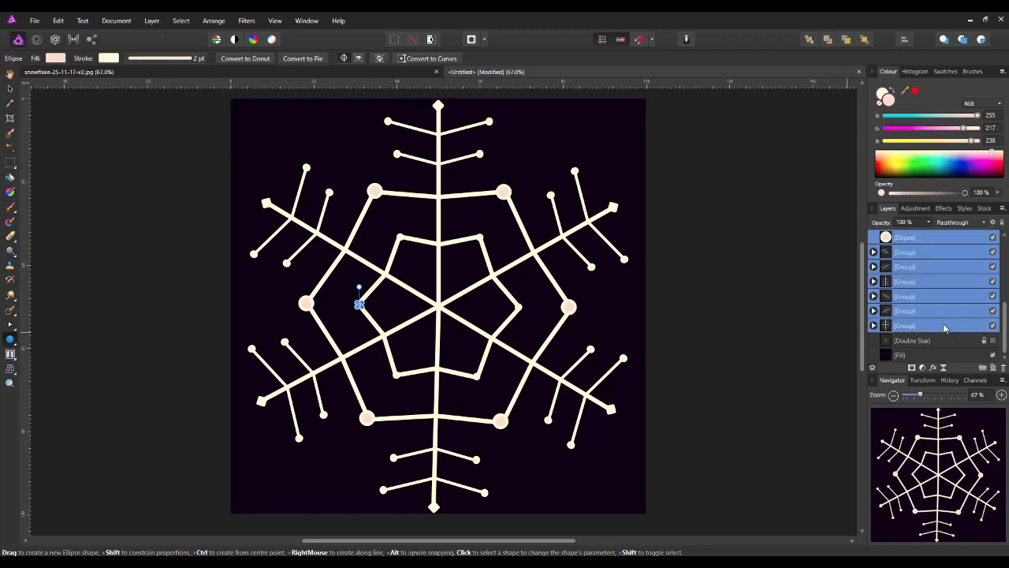
right_click(949, 241)
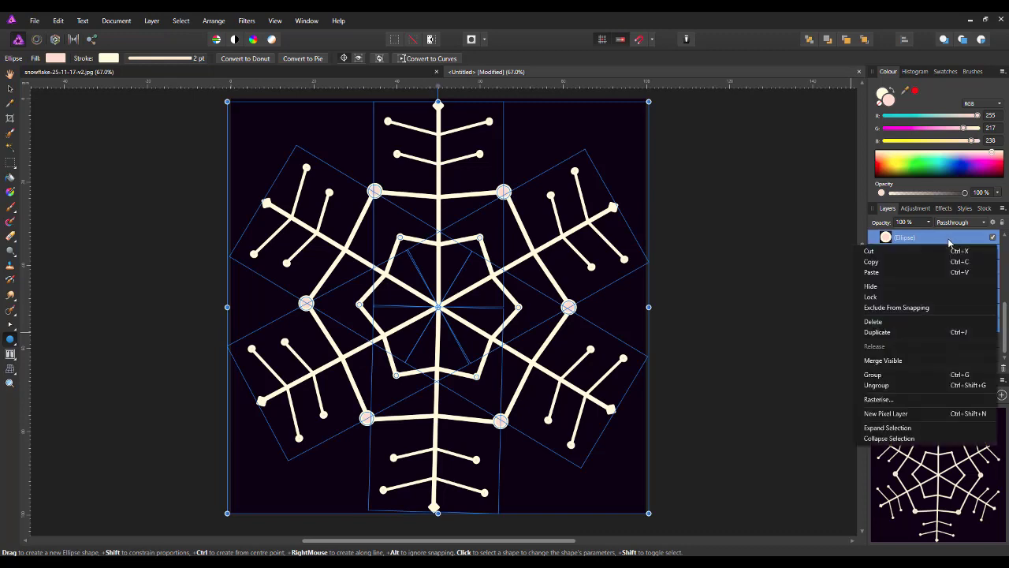
click(895, 375)
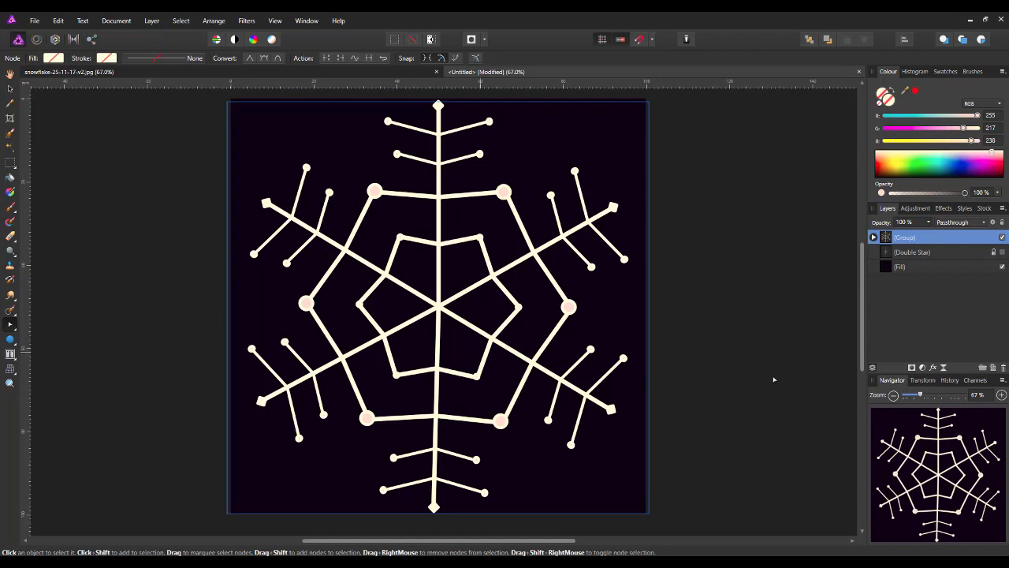
Apply a 3D layer effect to the snowflake group with a radius of 26.6 px.
click(933, 368)
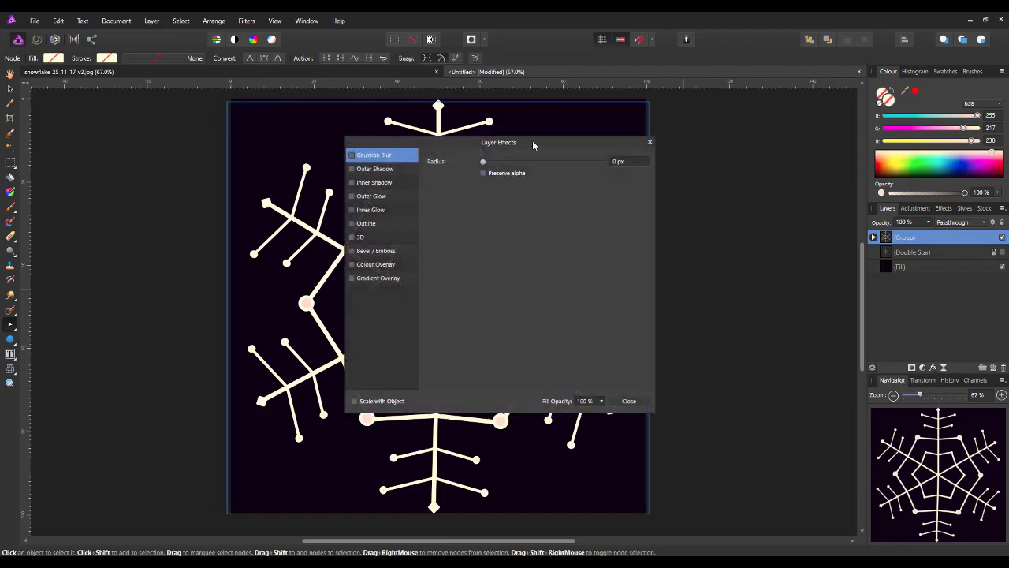
drag(532, 142, 798, 144)
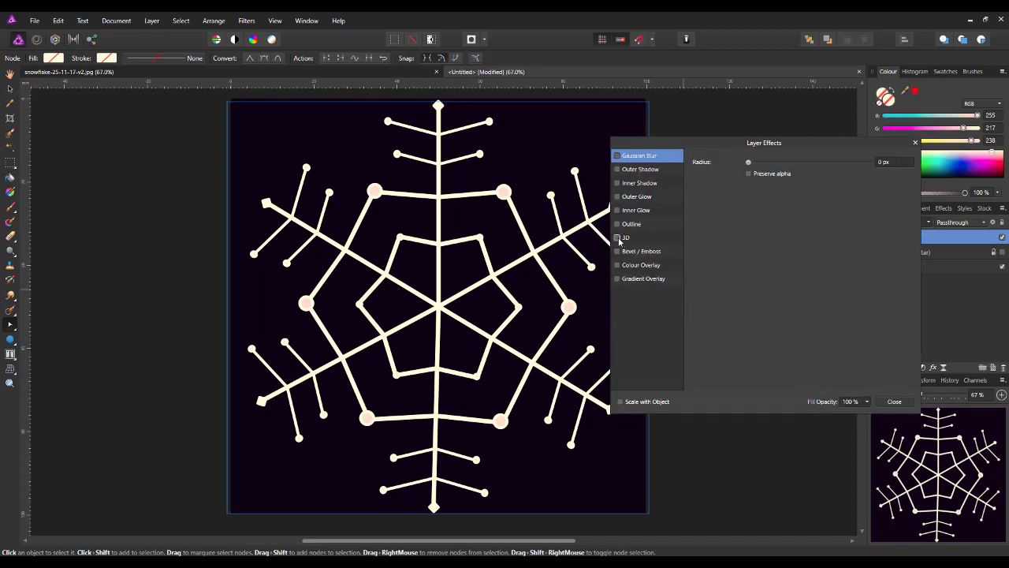
click(618, 237)
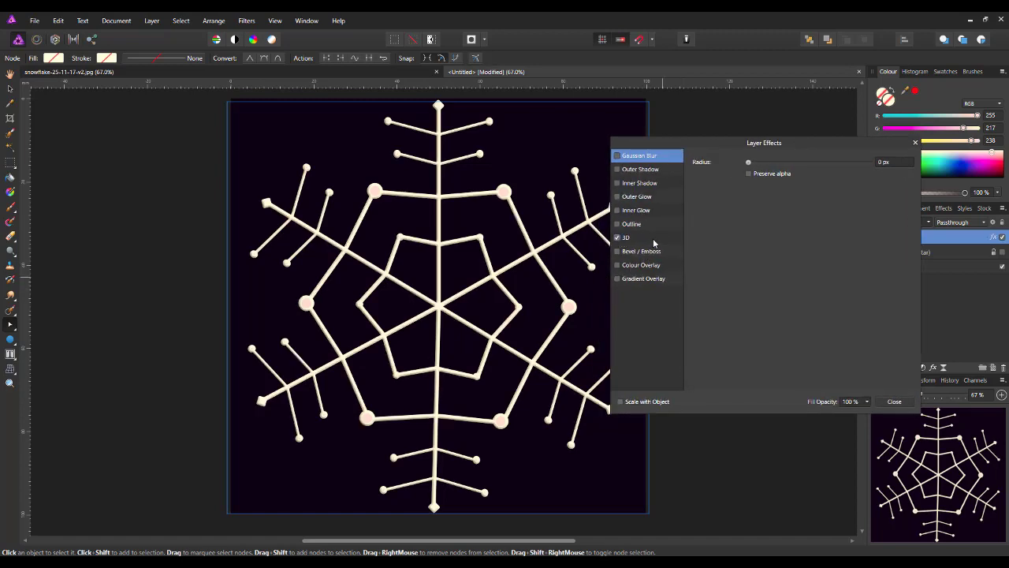
click(653, 237)
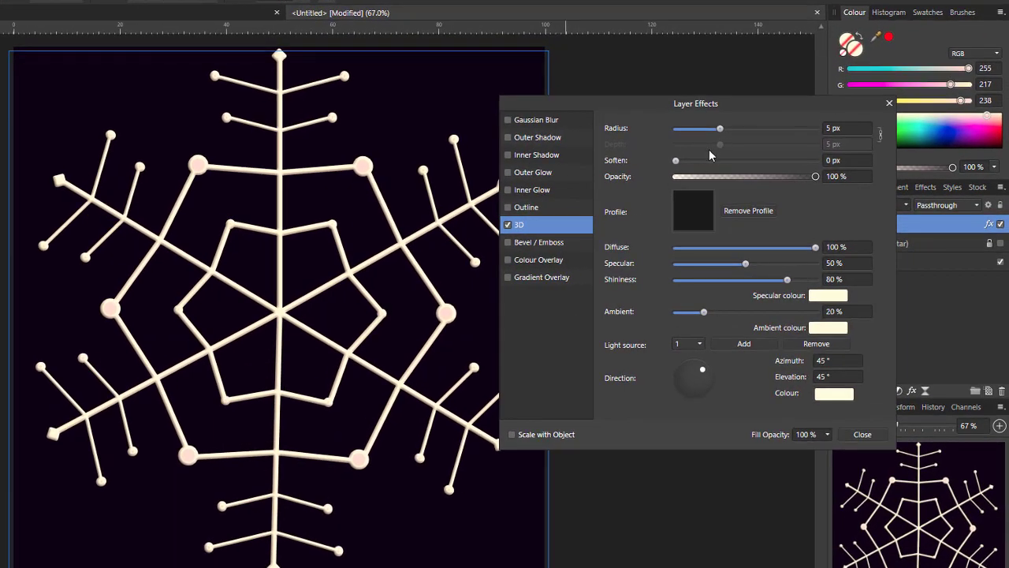
drag(722, 128, 762, 133)
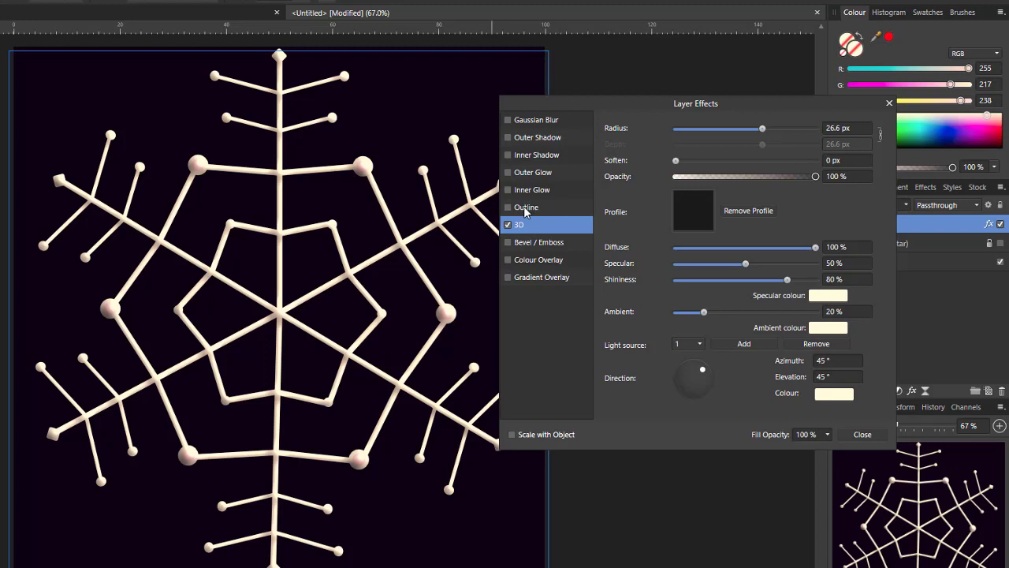
click(508, 207)
click(527, 208)
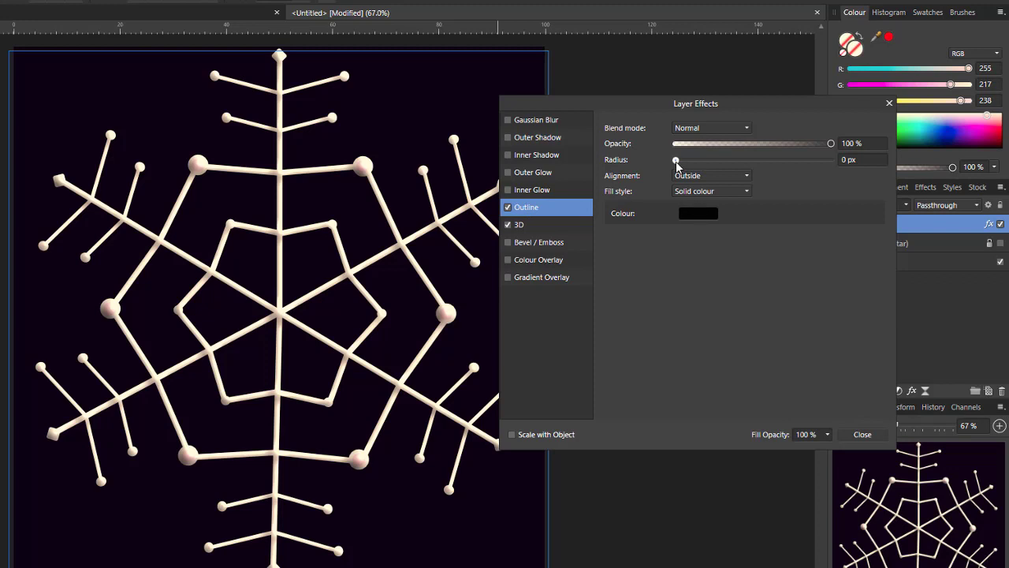
drag(676, 163, 767, 163)
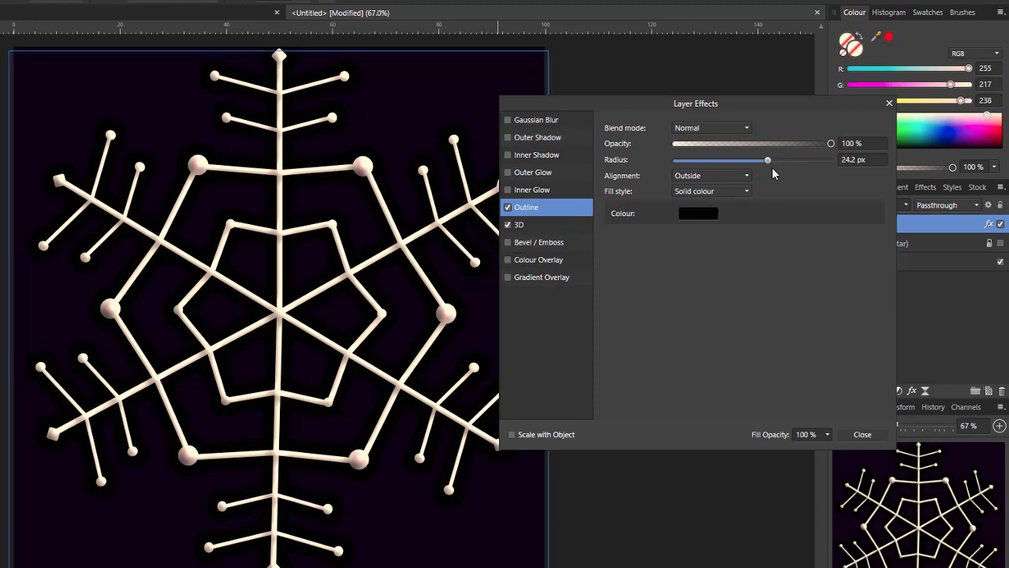
click(507, 206)
Enable the Bevel / Emboss effect on the snowflake group and set its radius to 2.8 px.
click(553, 244)
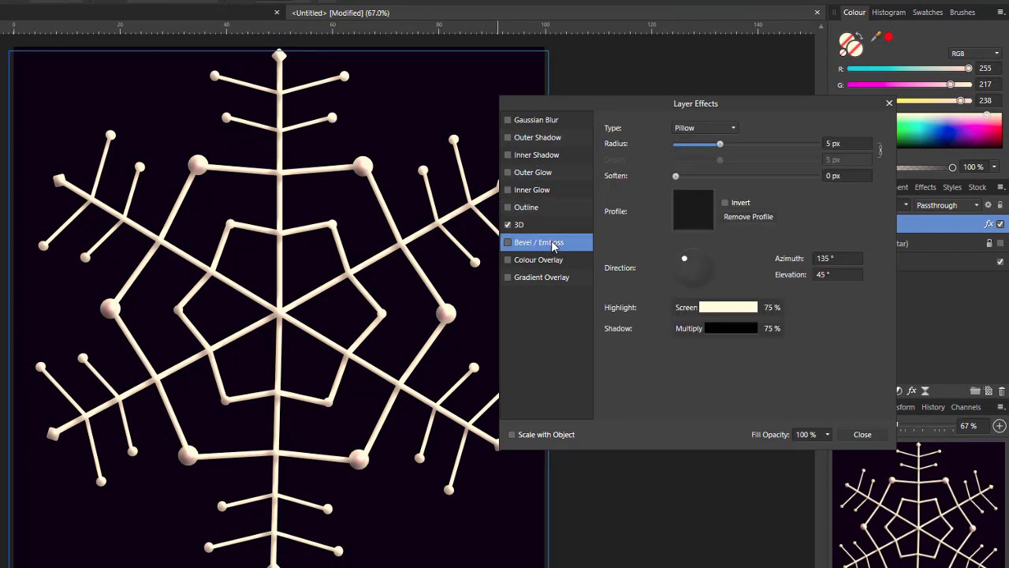
click(507, 242)
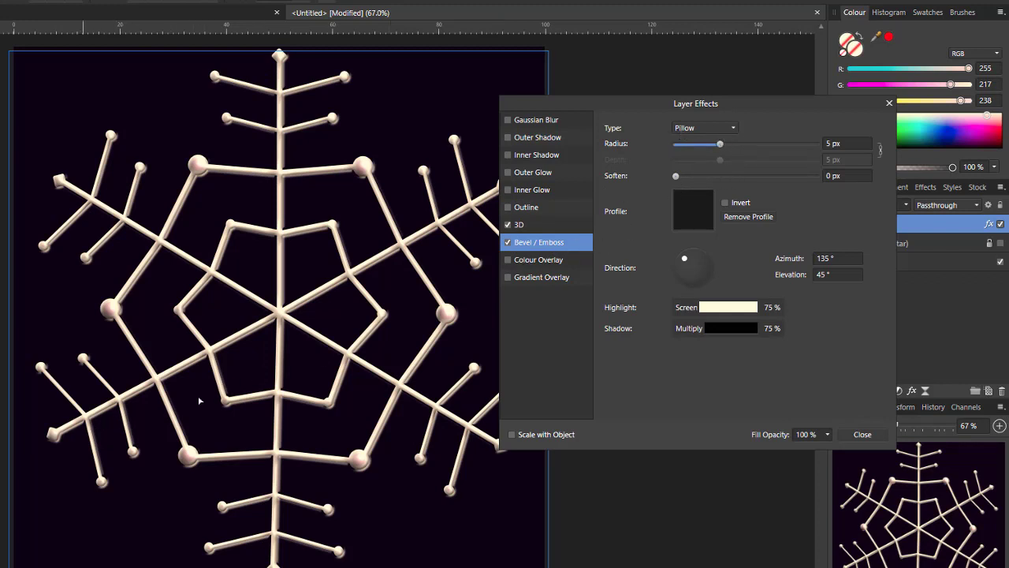
mouse_move(719, 146)
mouse_down()
mouse_move(702, 150)
mouse_move(714, 147)
mouse_up()
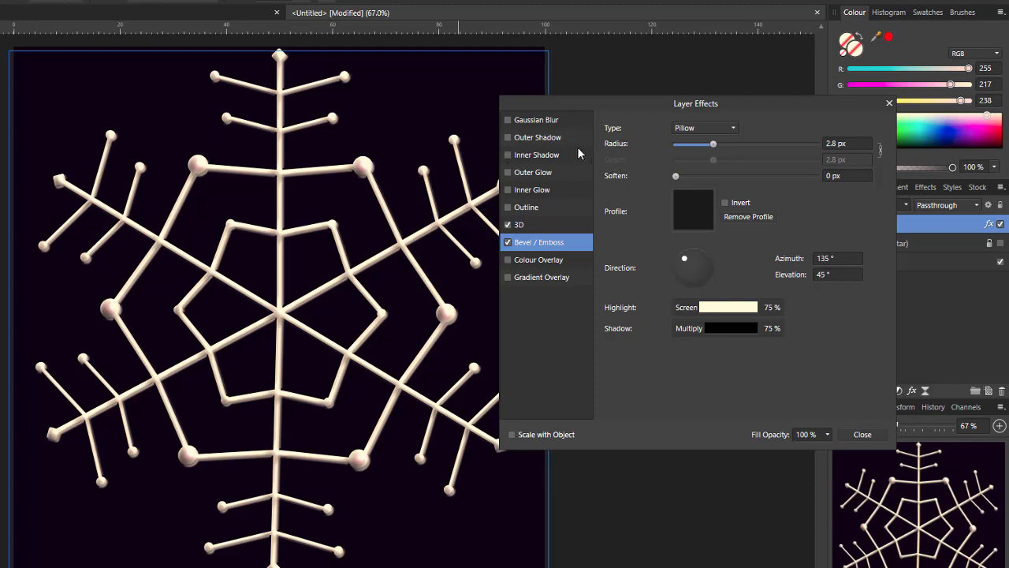
Add a pale yellow Outer Glow (RGB 250, 255, 175) with a 4.9 px radius to the group and close the layer effects.
click(509, 173)
click(554, 175)
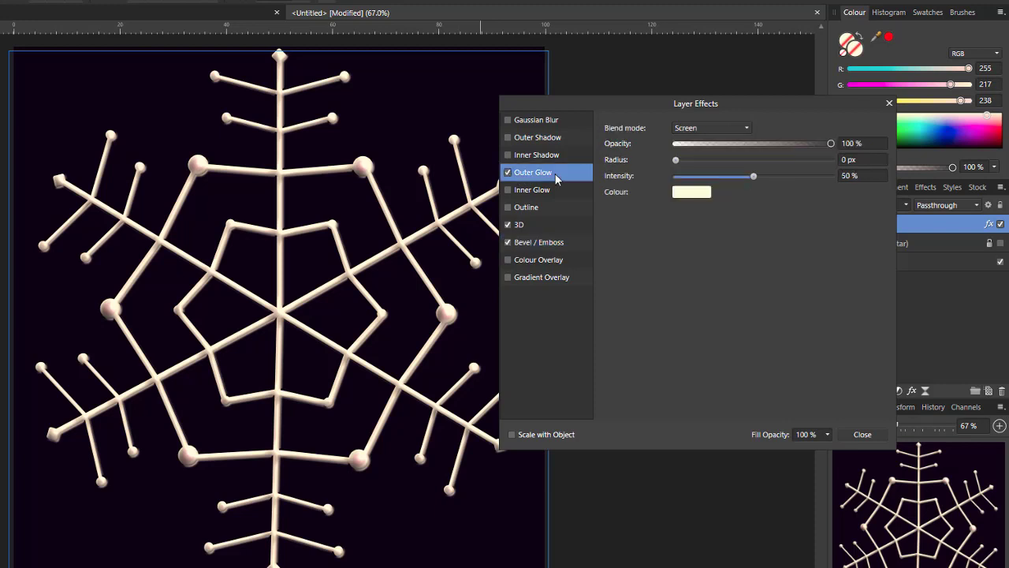
click(684, 196)
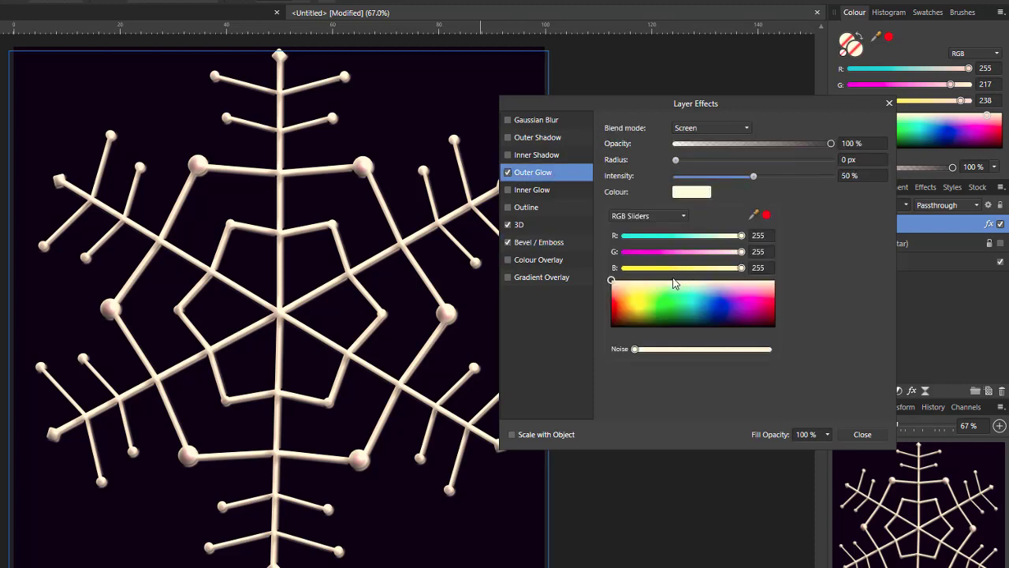
click(641, 289)
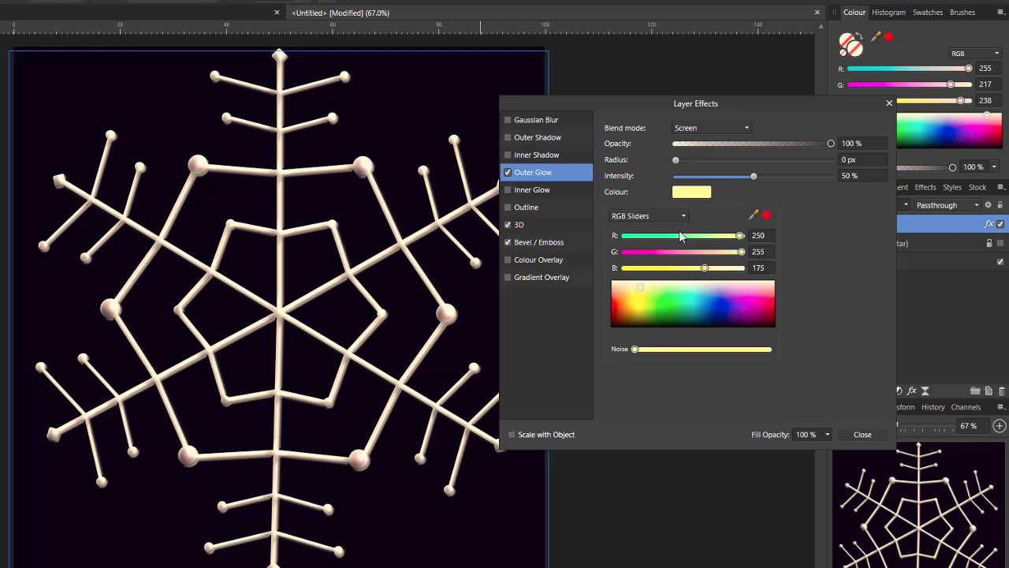
click(783, 187)
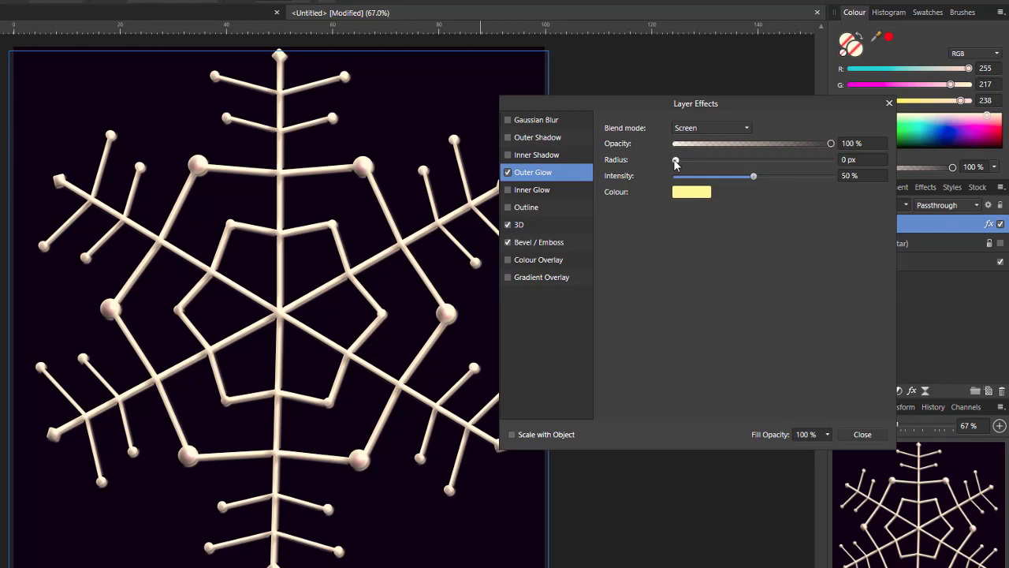
drag(675, 164, 724, 159)
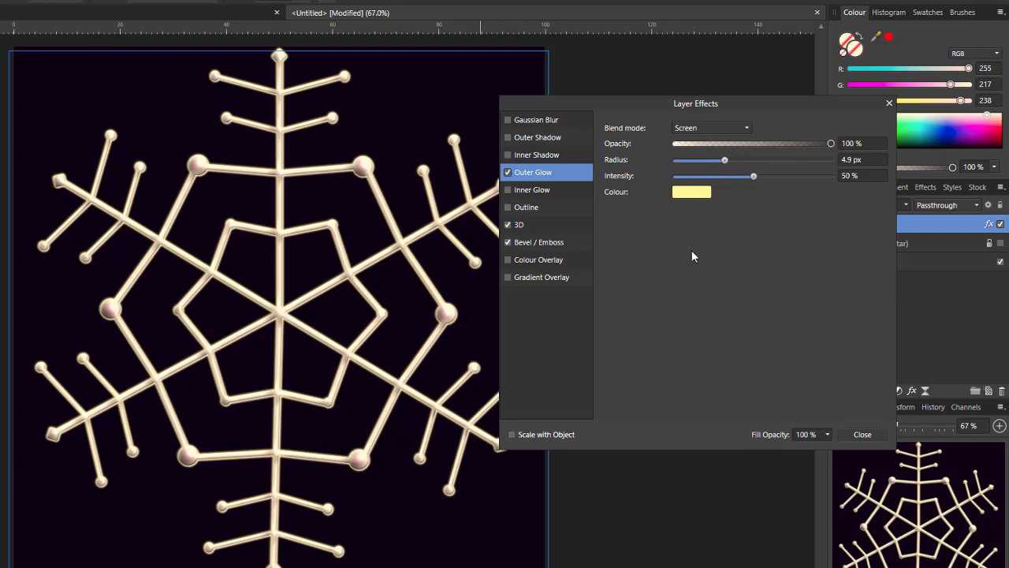
click(864, 435)
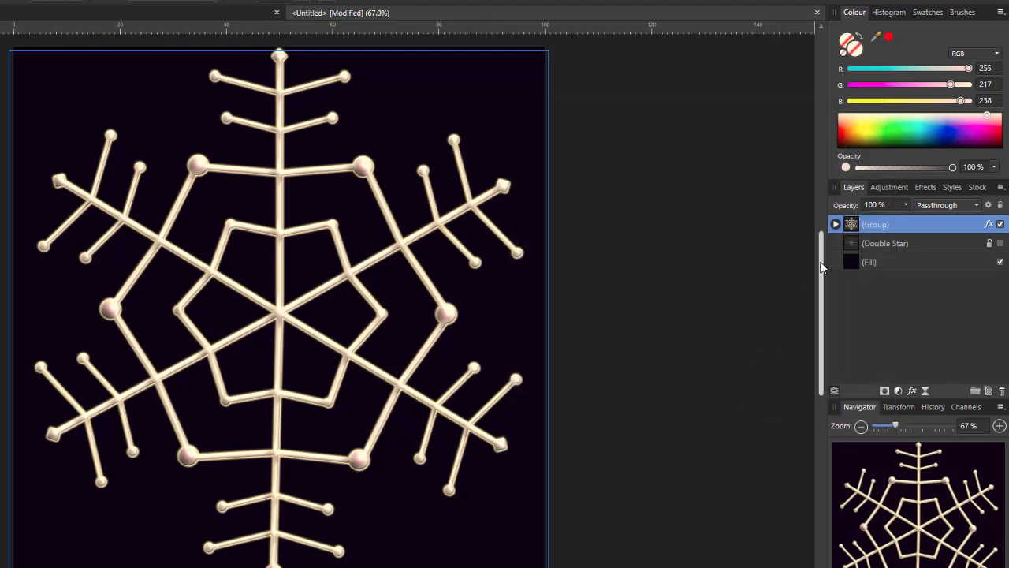
Hide the dark Fill background layer.
mouse_move(823, 268)
mouse_down()
mouse_move(822, 284)
mouse_move(825, 261)
mouse_up()
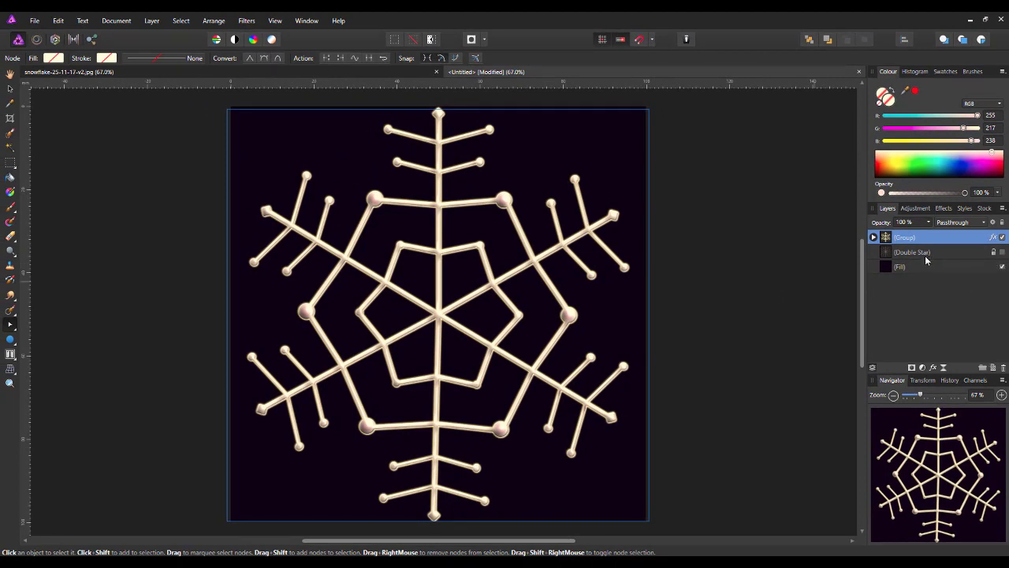
click(1002, 268)
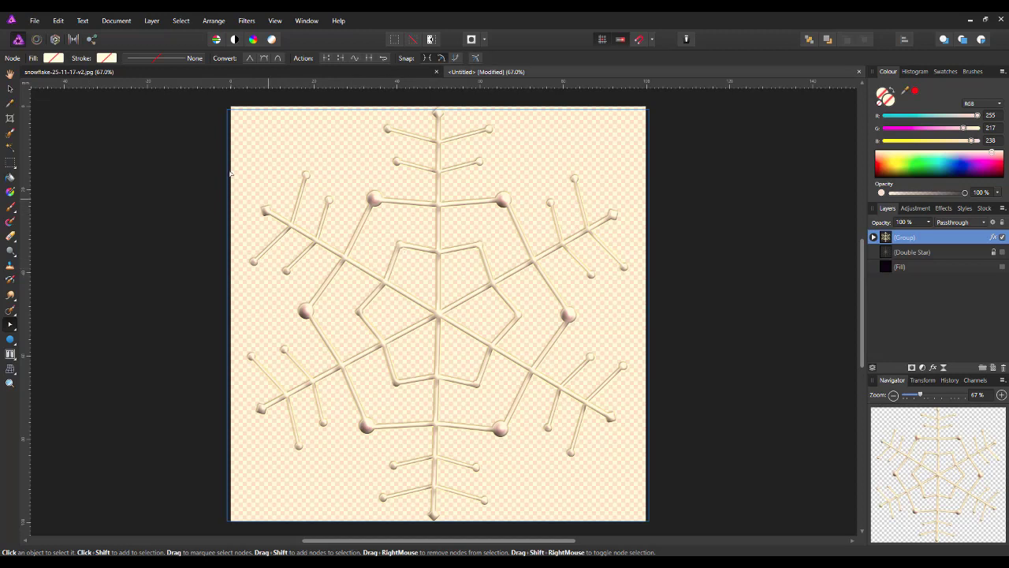
Set up a PNG-24 export of the snowflake group with the area limited to Selection without background, and proceed to saving.
click(35, 22)
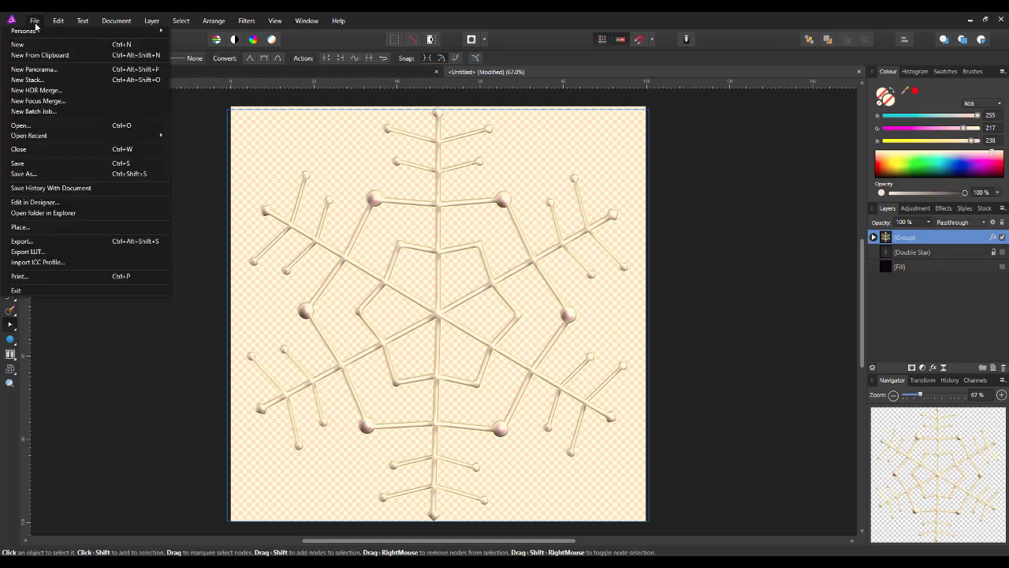
click(44, 240)
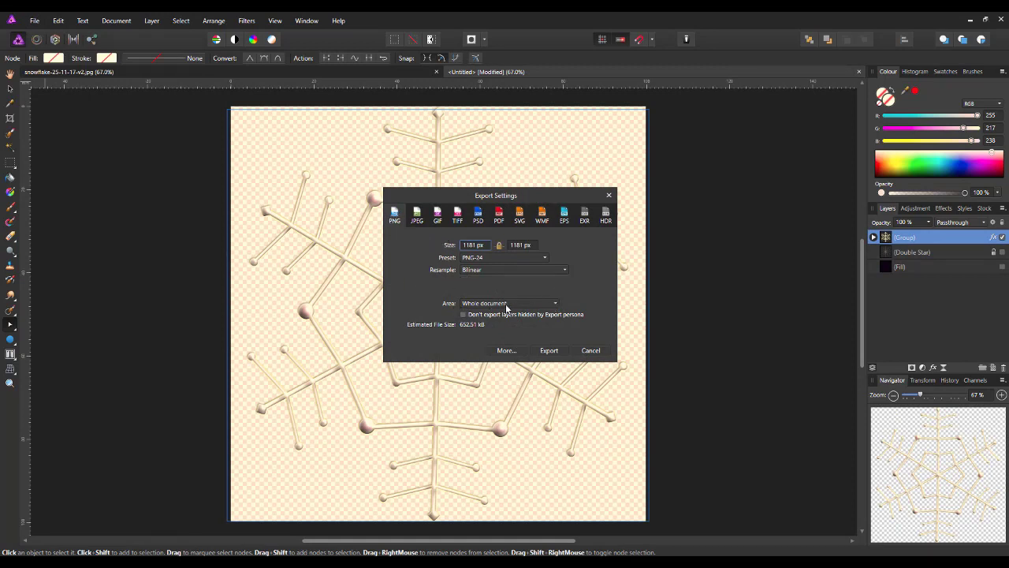
click(556, 305)
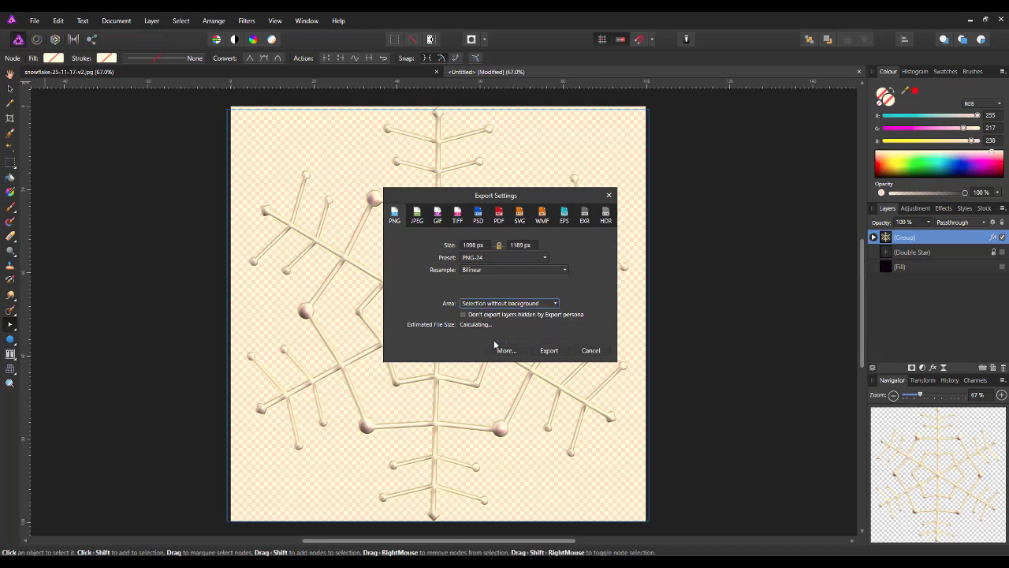
click(496, 340)
click(548, 351)
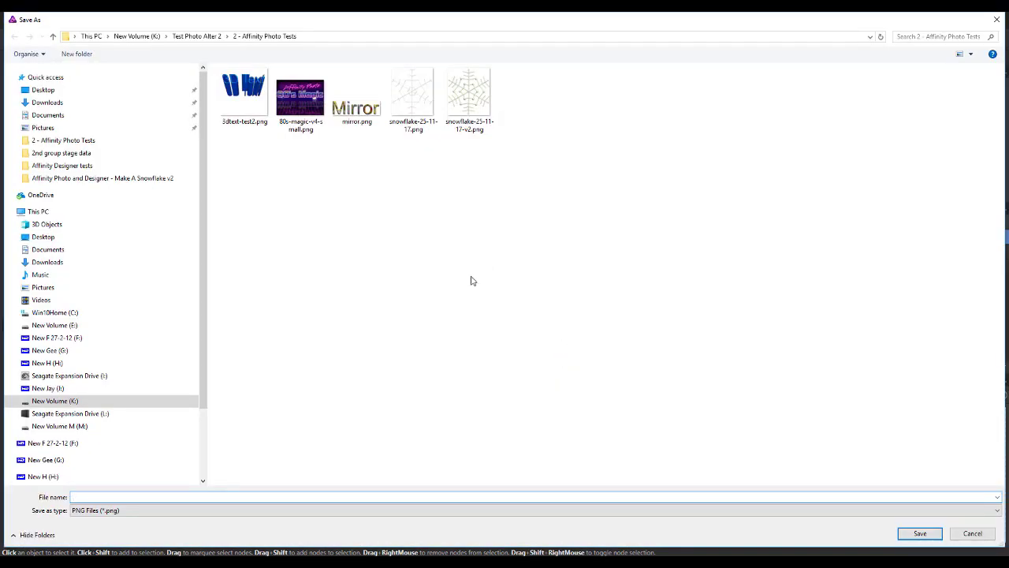
Save the exported PNG as snowflake-25-11-17-v3 in the 2 - Affinity Photo Tests folder, basing the name on the existing v2 file.
click(478, 112)
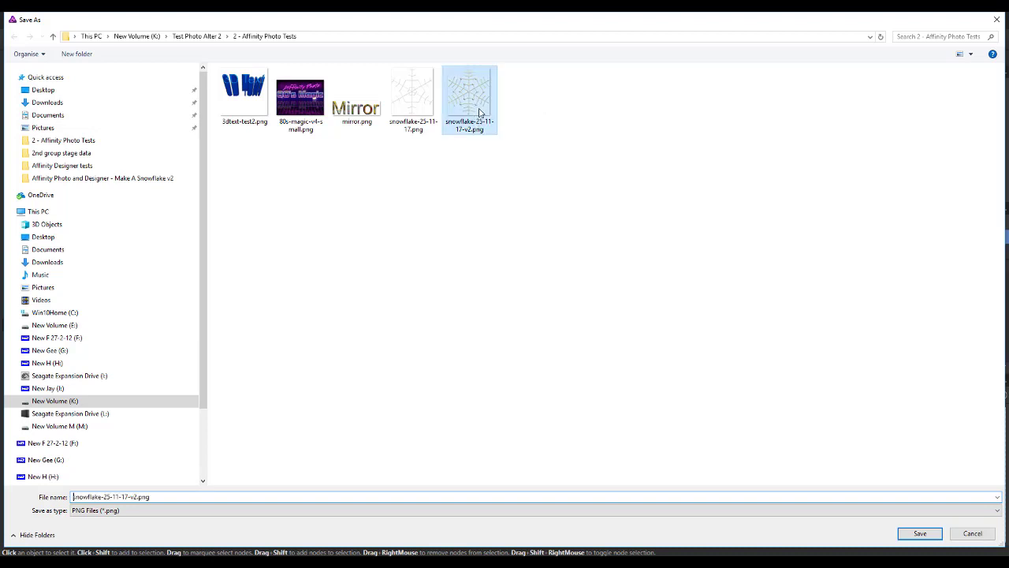
click(157, 496)
drag(132, 496, 165, 495)
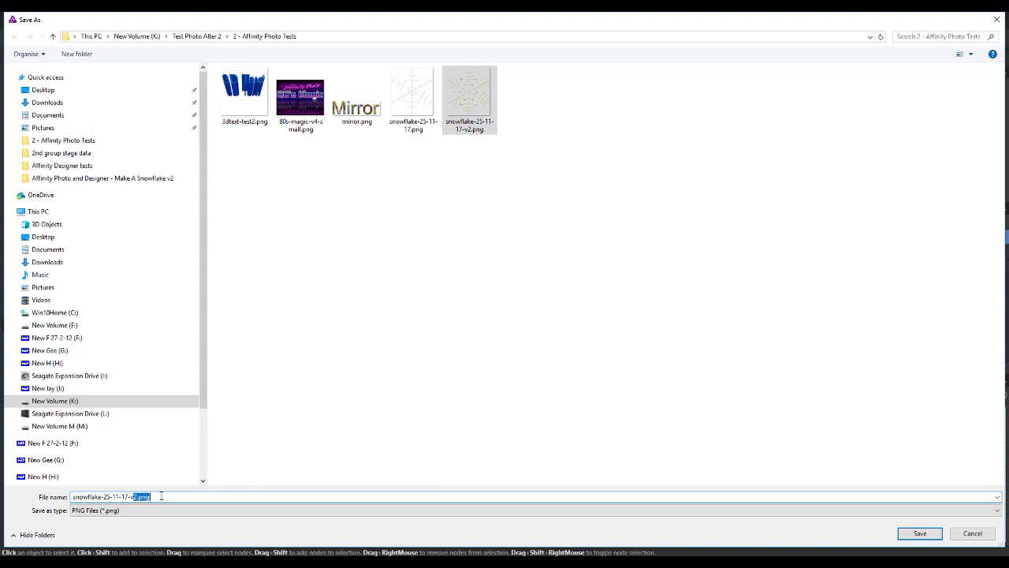
text(3)
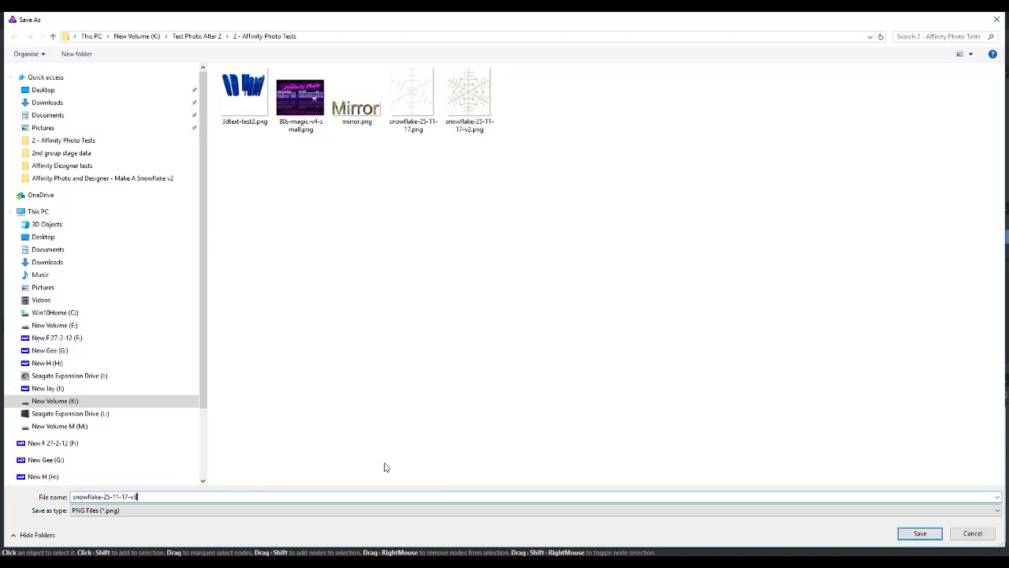
click(921, 534)
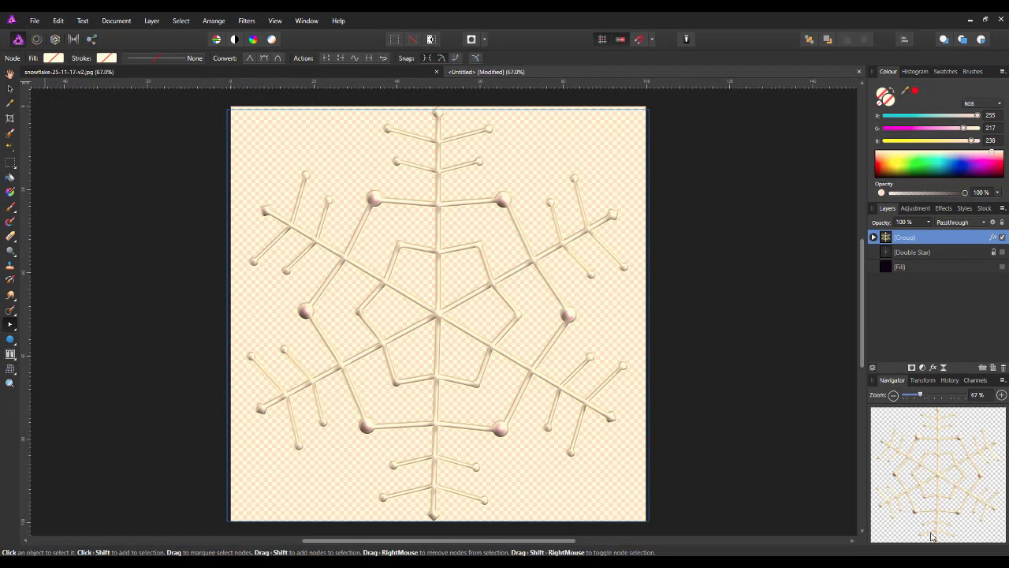